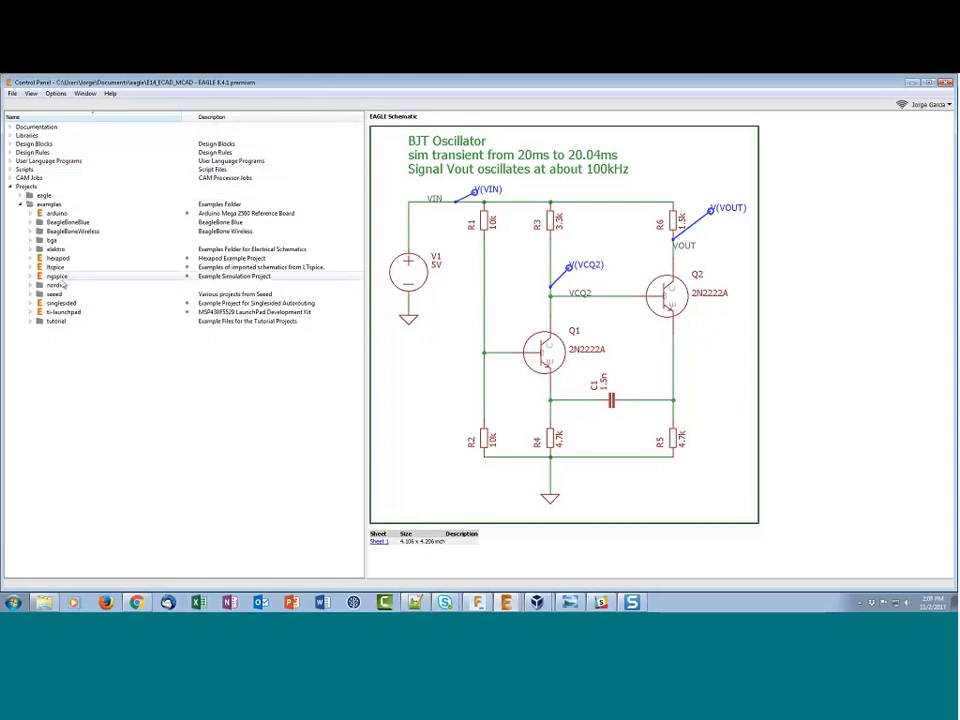
Step: Open the Two_transistor_oscillator.sch schematic from the oscillator folder of the ngspice example project
click(32, 277)
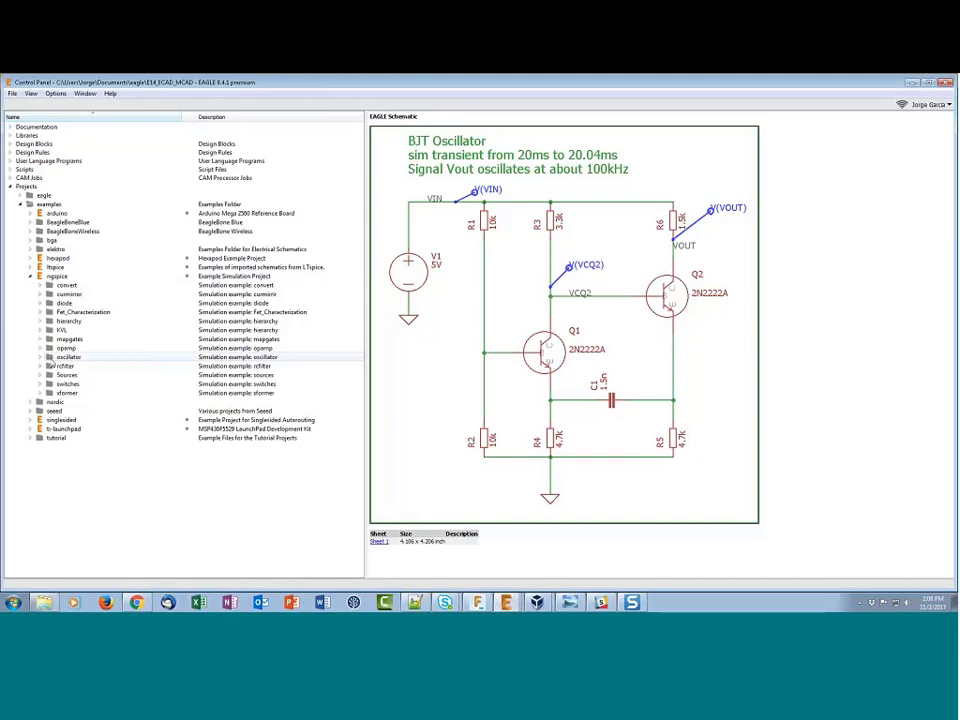
click(41, 360)
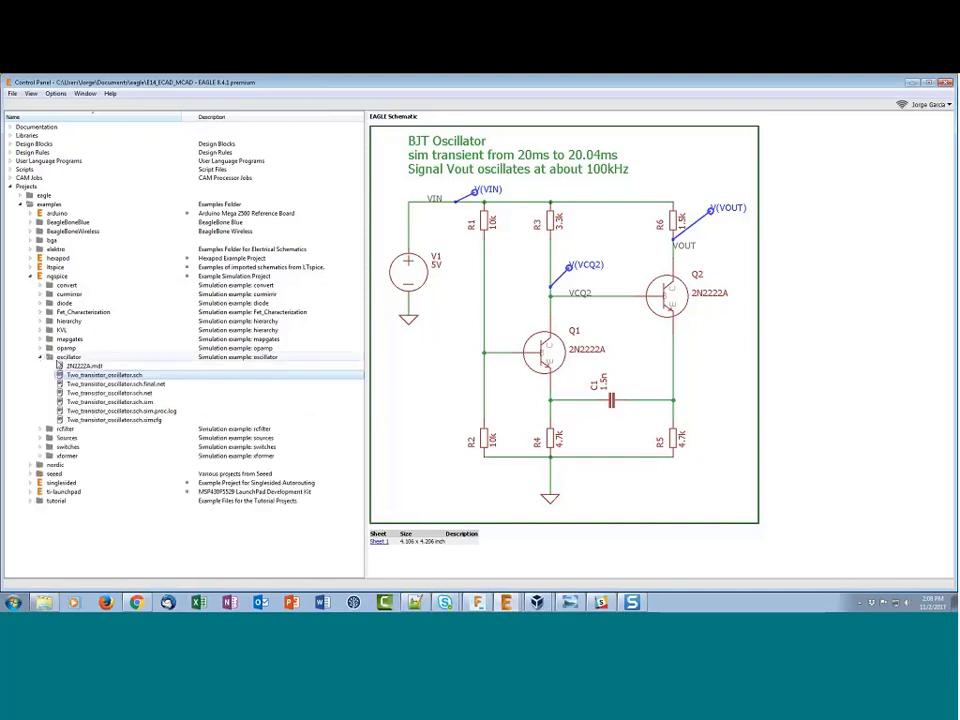
double_click(70, 375)
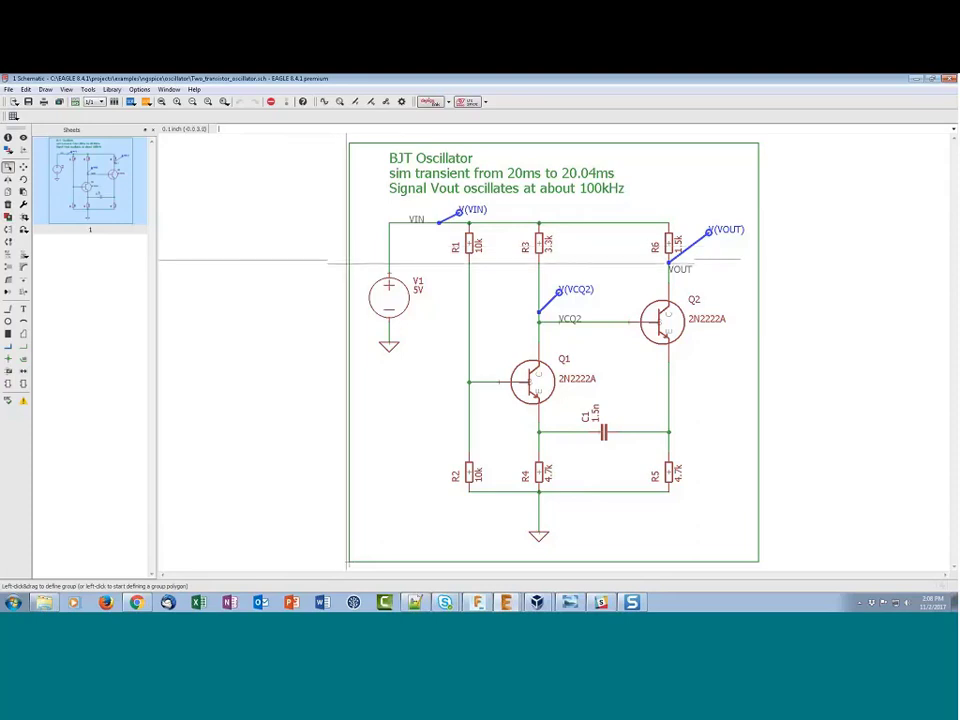
Step: Place voltage probes on Q1's base net and the net between C1 and R5, and a phase probe on VIN above R3
click(324, 102)
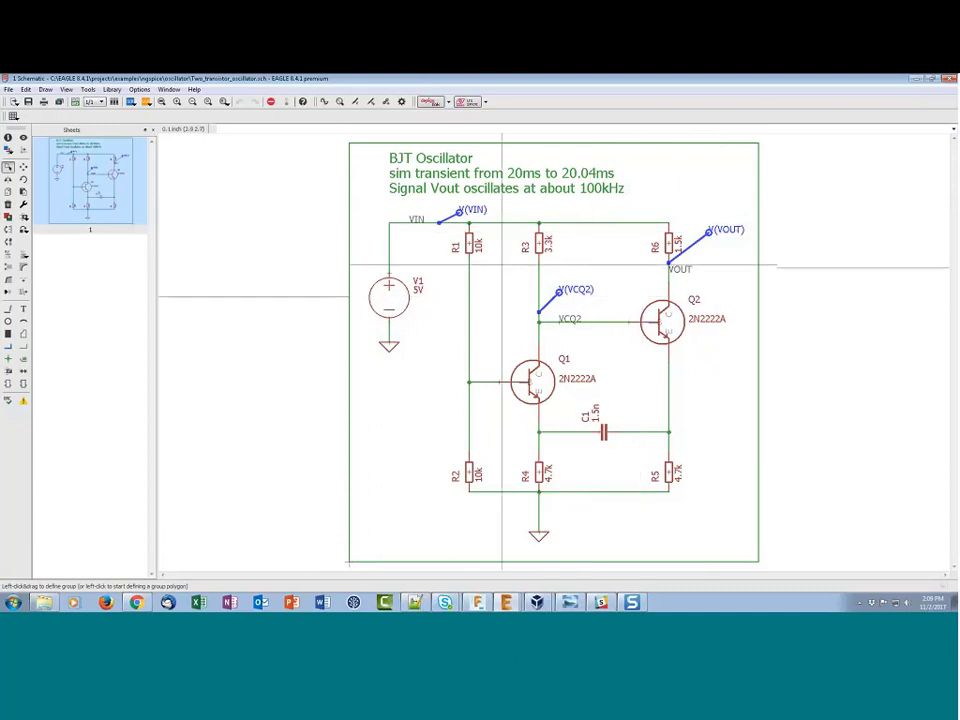
click(355, 102)
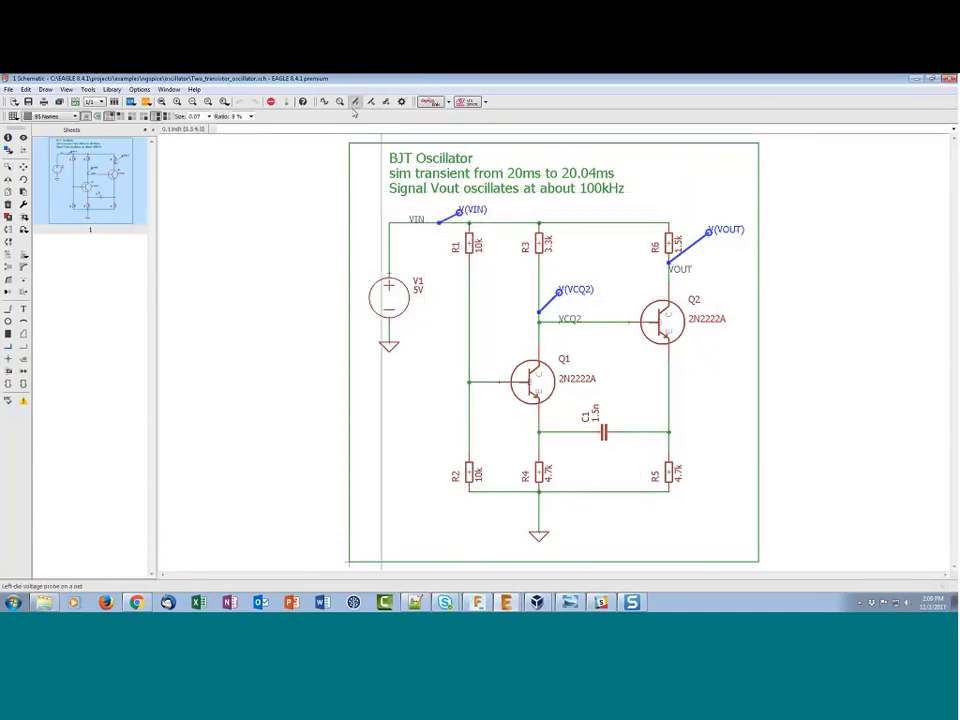
click(469, 372)
click(638, 432)
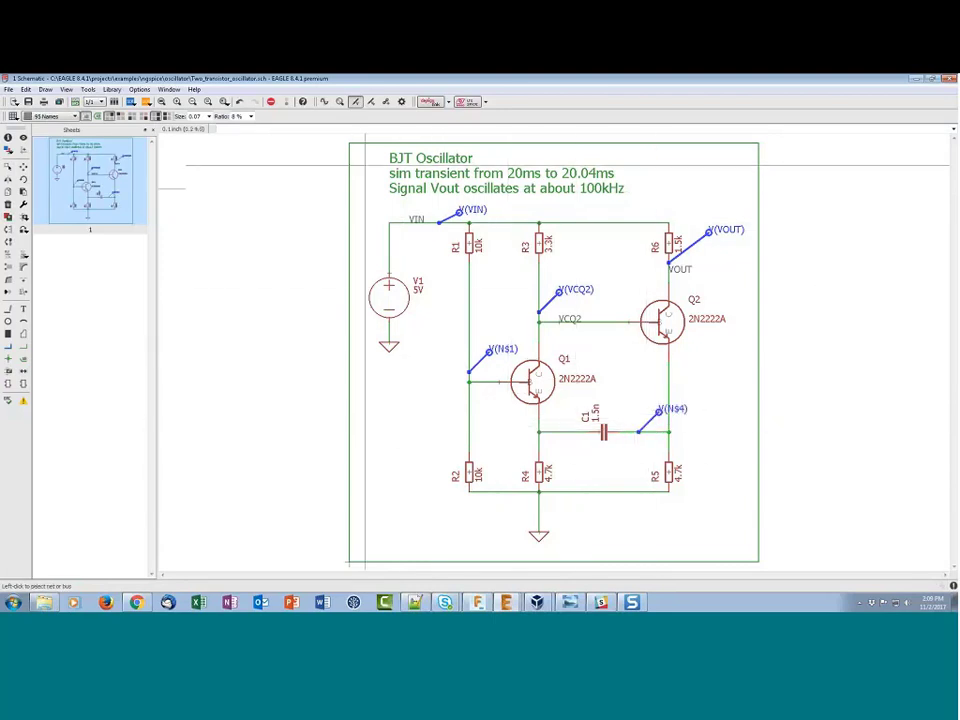
click(371, 102)
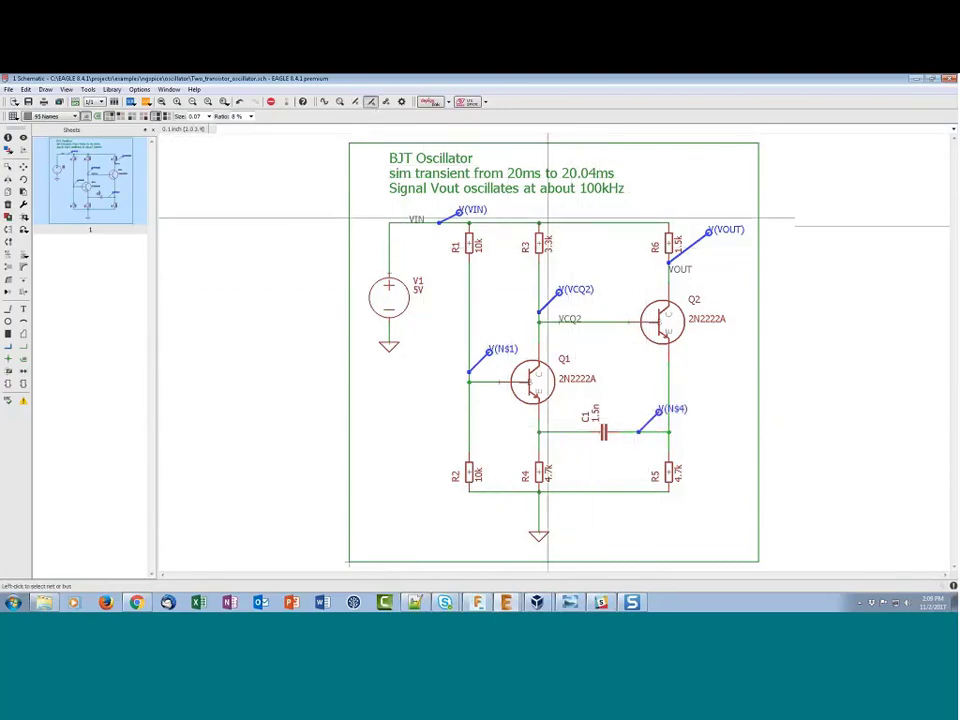
click(540, 221)
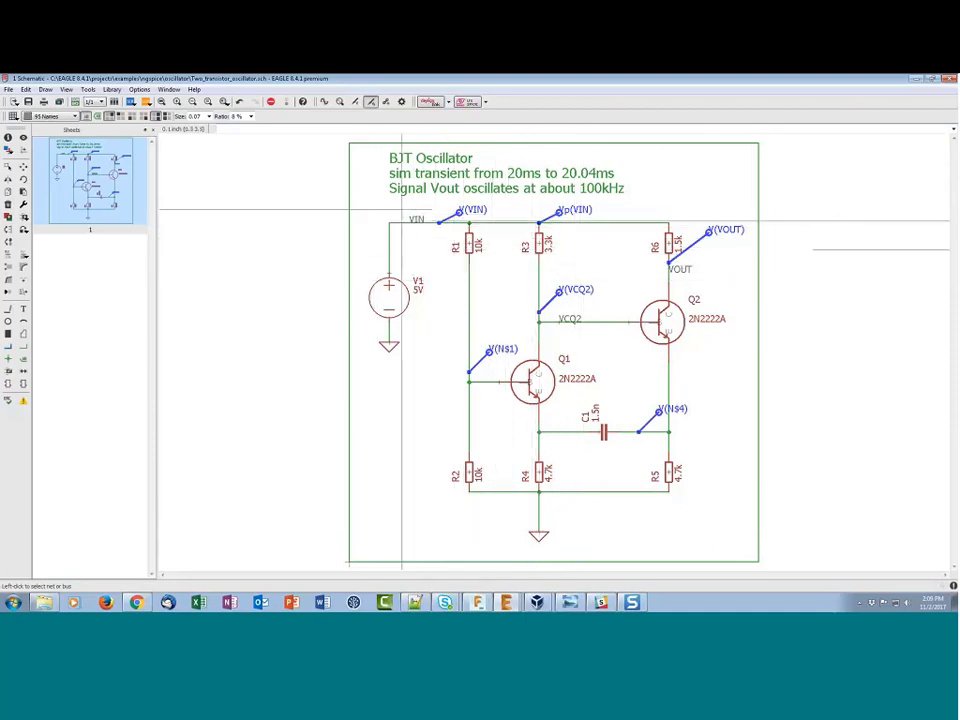
Step: Examine the SPICE-compatible parts in the ngspice-simulation library, including the AMMETER, without adding any part
click(26, 218)
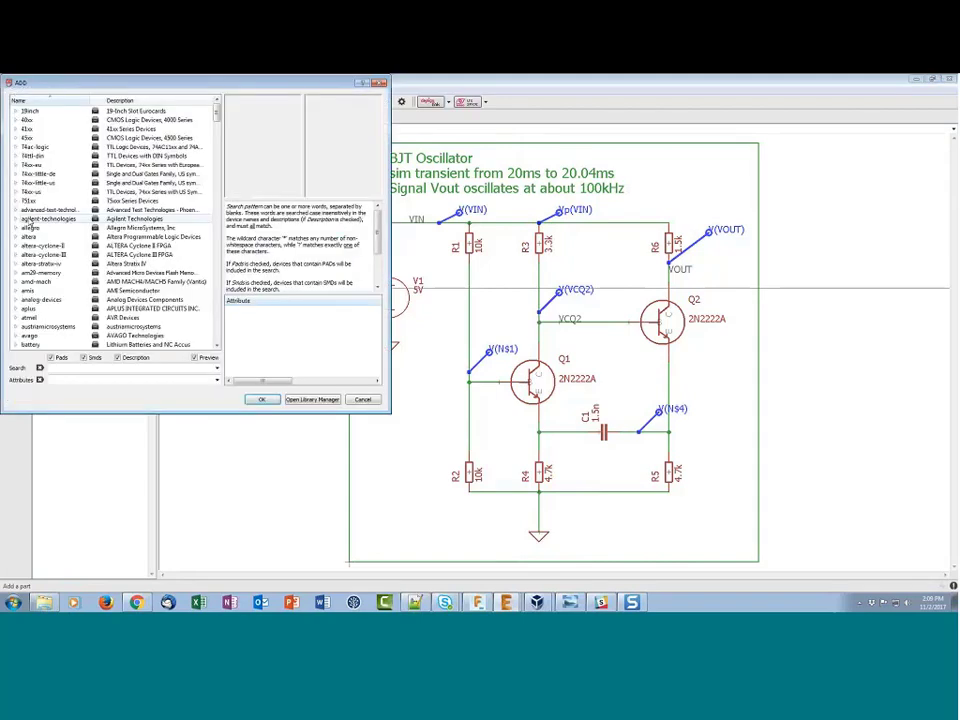
click(44, 246)
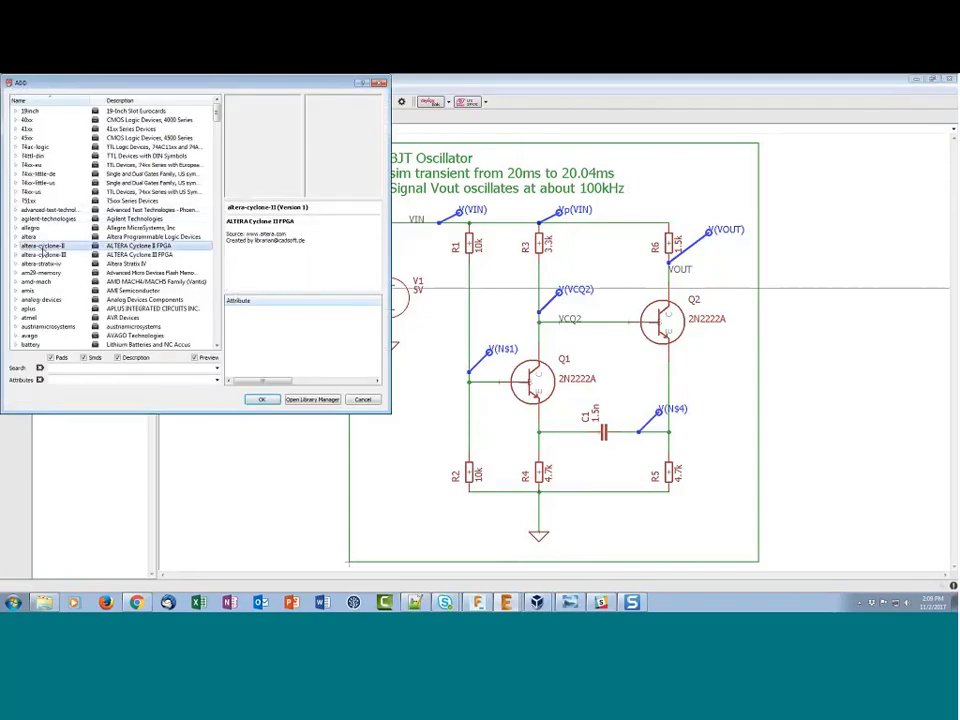
key(n)
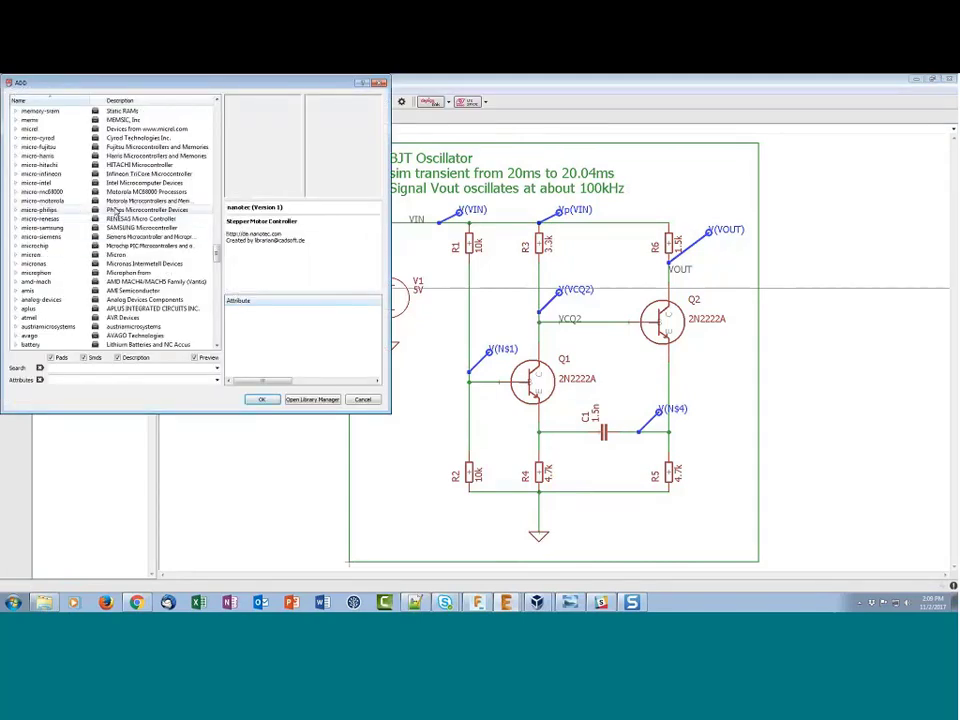
scroll(55, 318, down, 2)
click(35, 326)
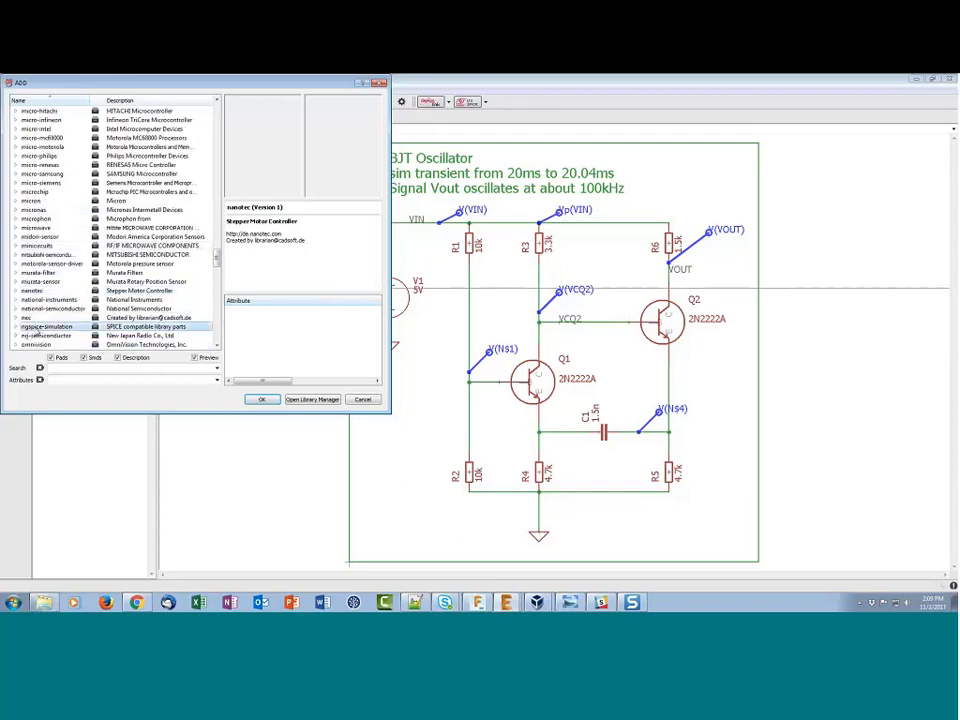
click(16, 326)
click(55, 119)
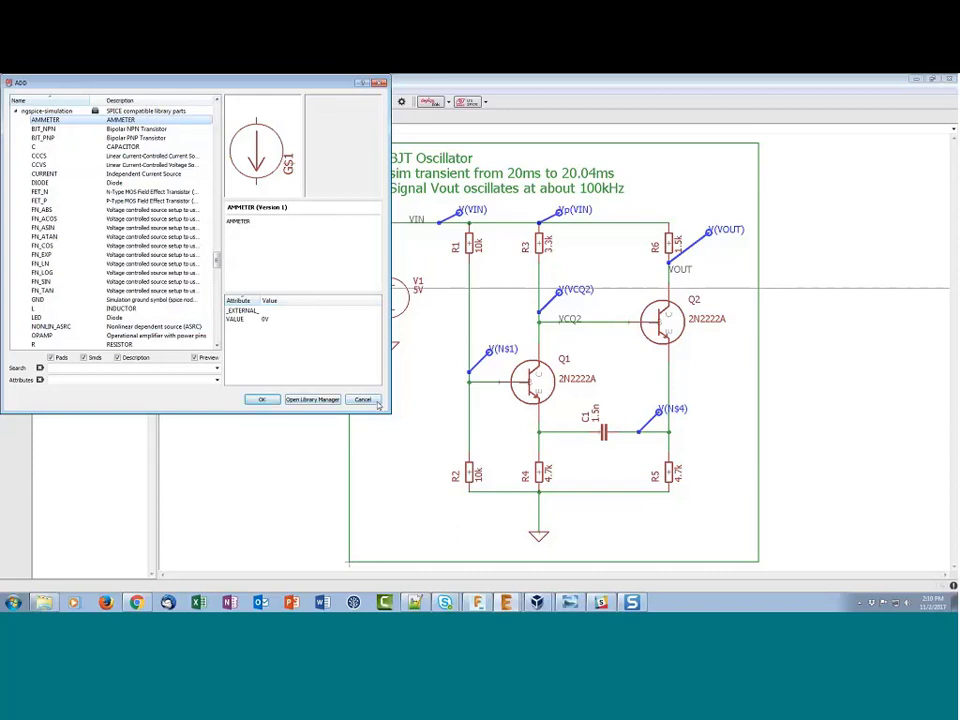
click(262, 400)
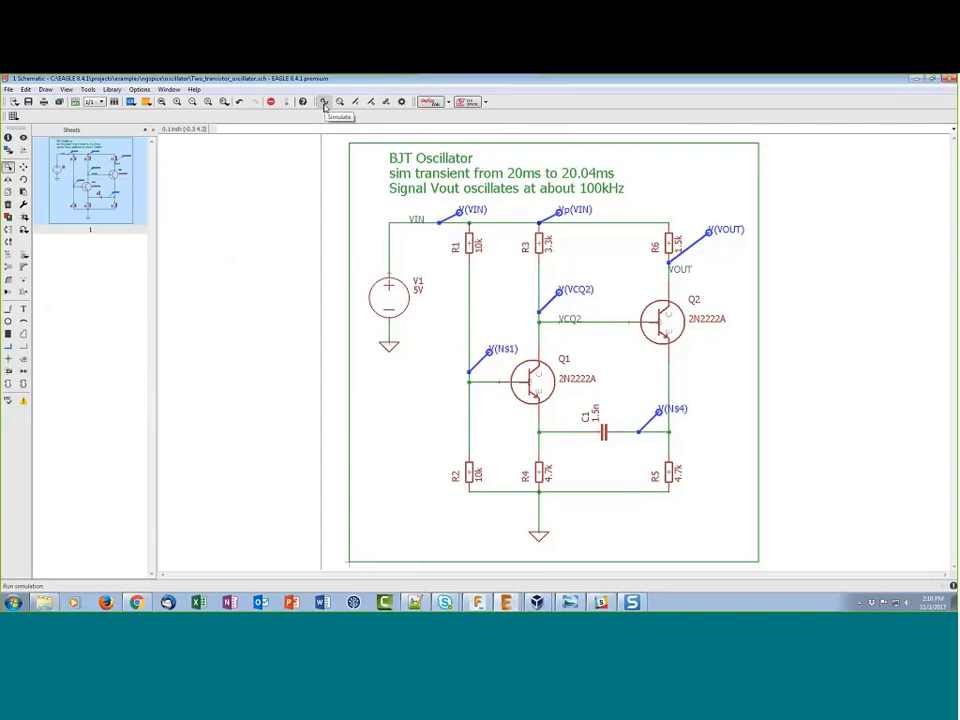
Step: Open the simulation setup for the oscillator schematic
click(324, 106)
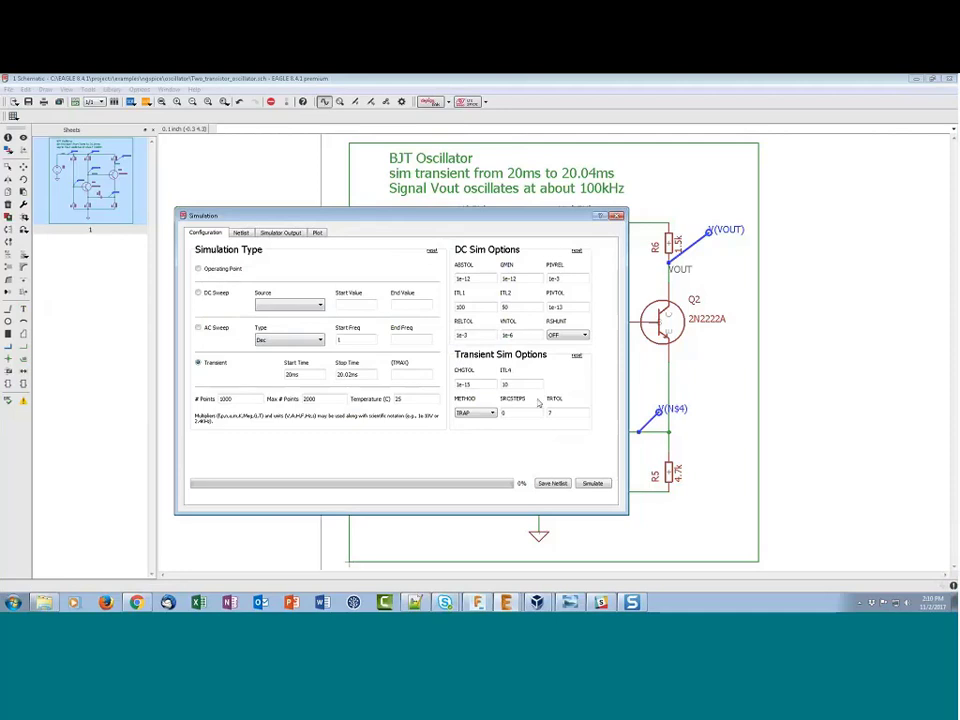
click(503, 278)
Step: Switch the RSHUNT DC simulation option to ON and return it to OFF
click(578, 338)
click(577, 347)
click(577, 337)
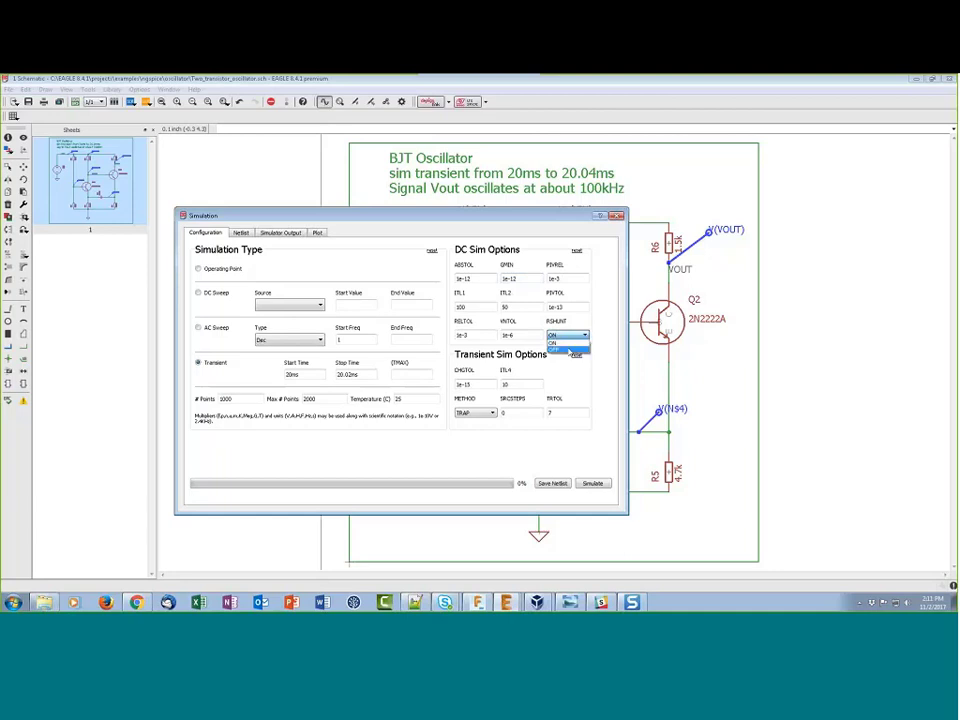
click(569, 348)
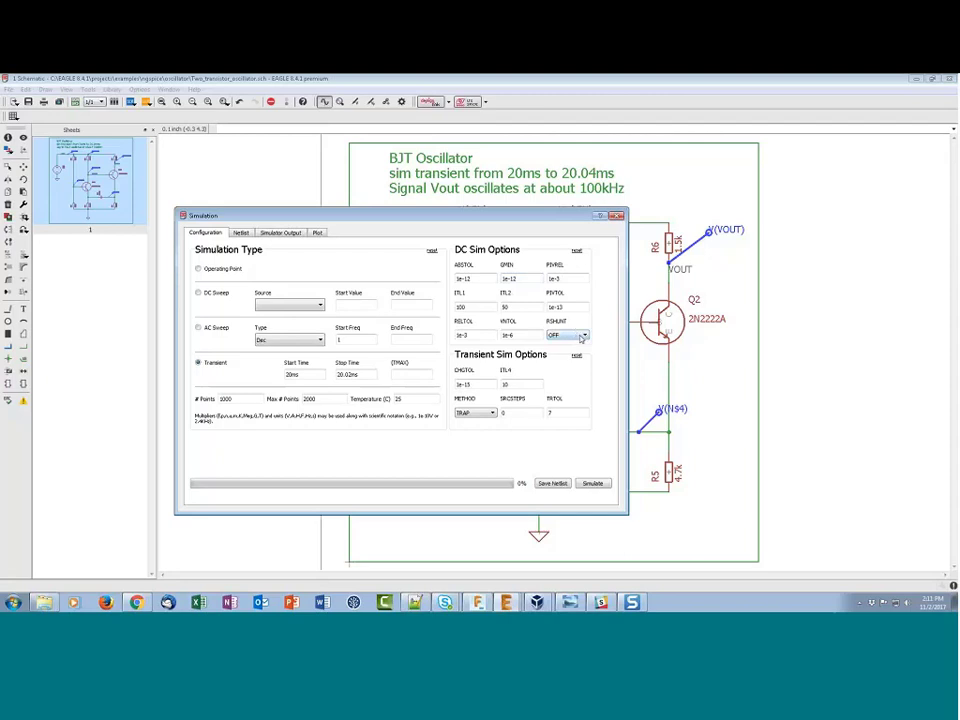
click(581, 337)
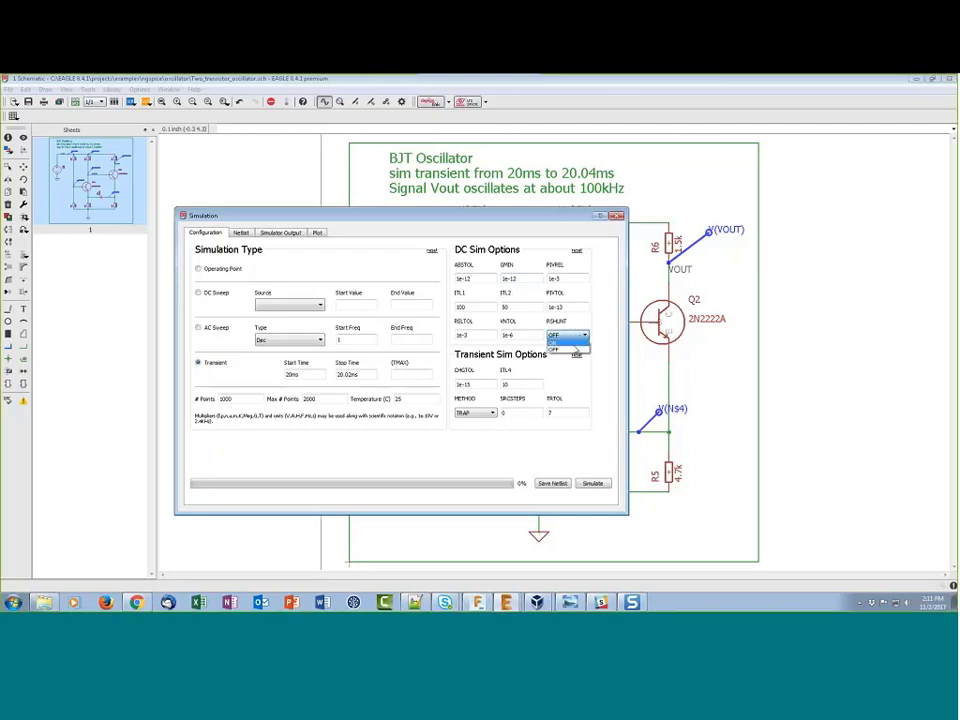
click(570, 349)
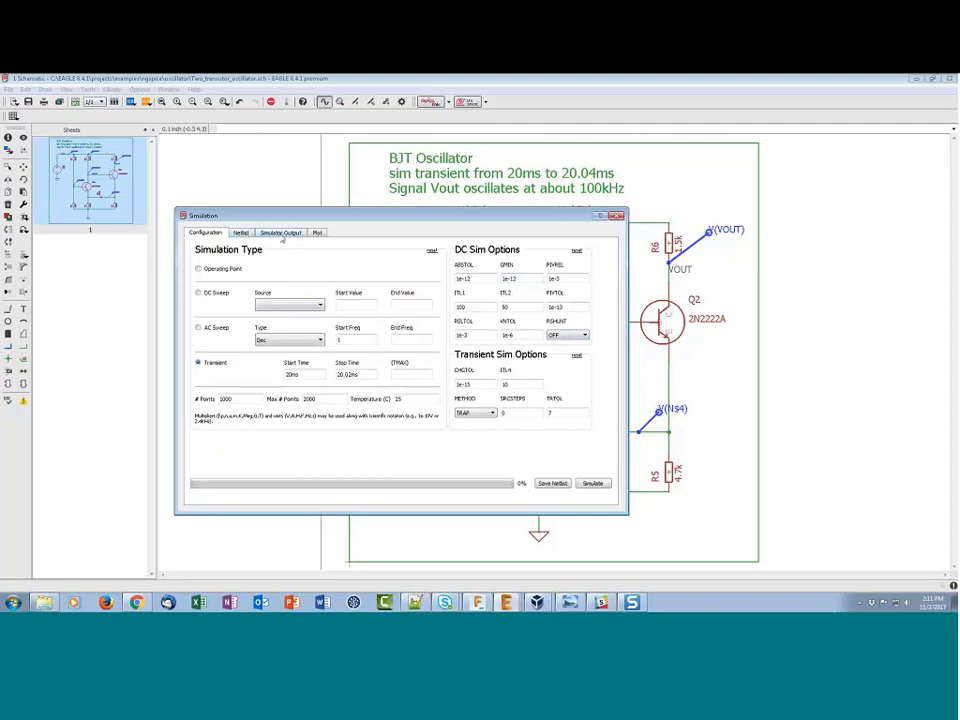
Step: Examine the generated SPICE netlist and the simulator output, and return to the simulation configuration
click(241, 233)
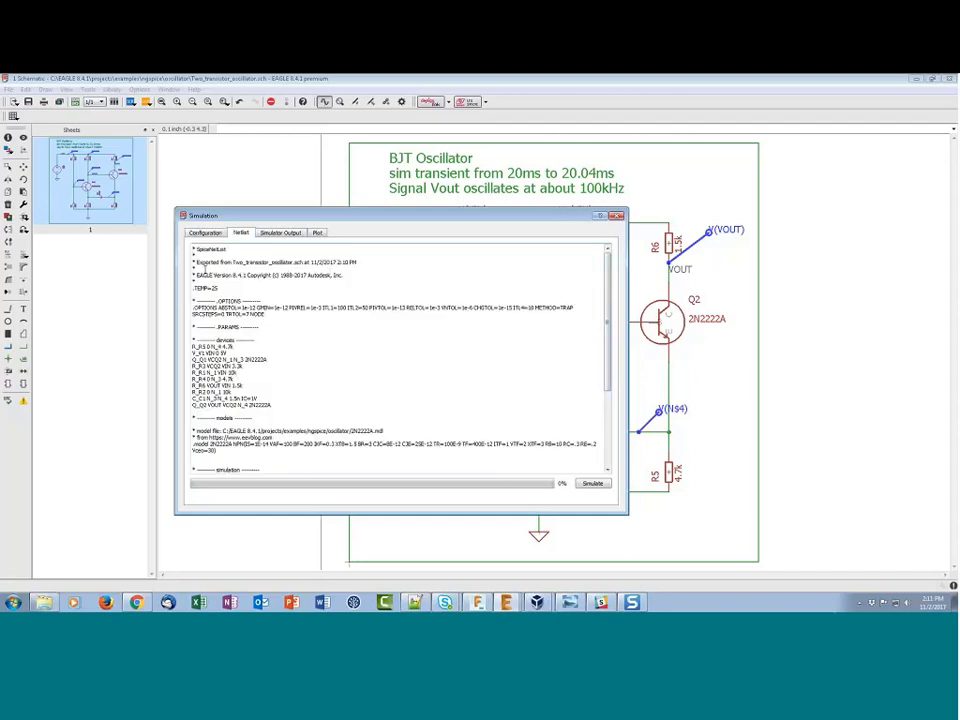
drag(607, 295, 578, 310)
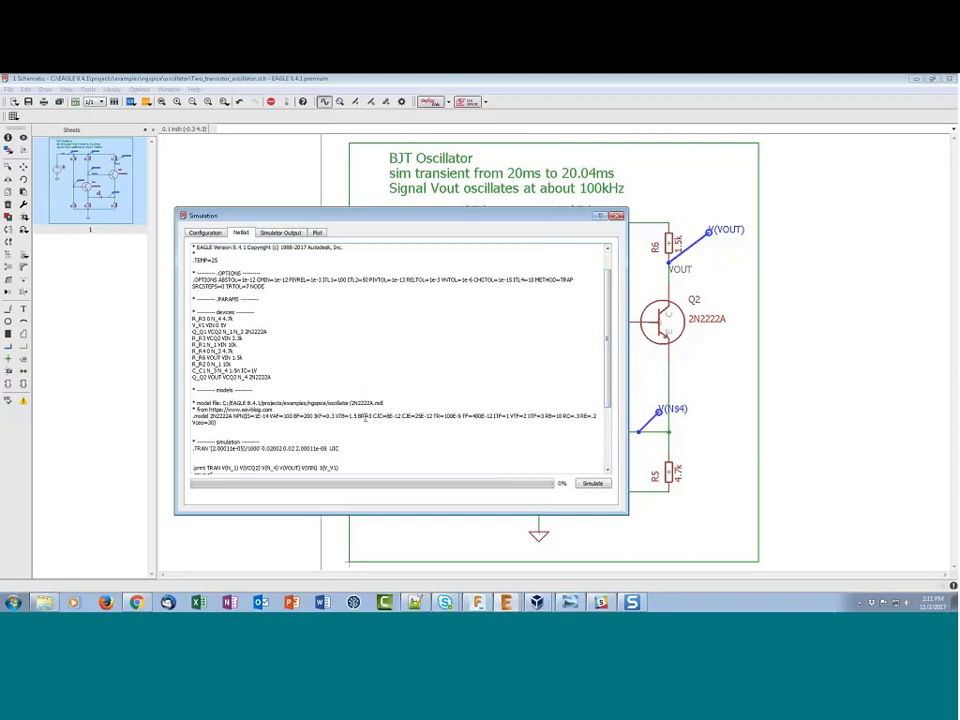
click(284, 233)
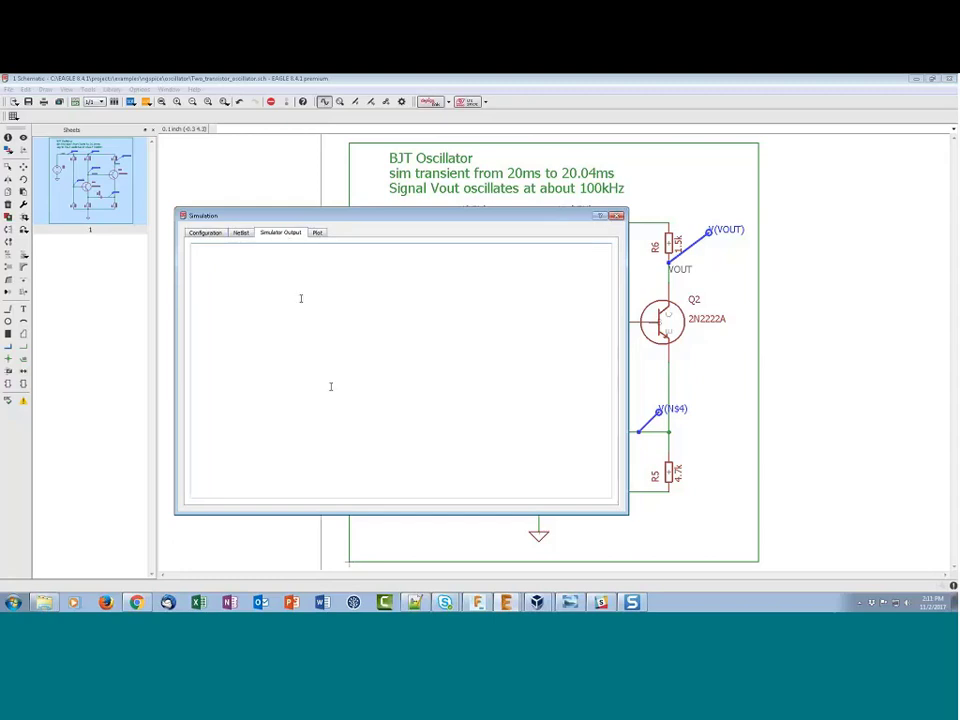
click(210, 236)
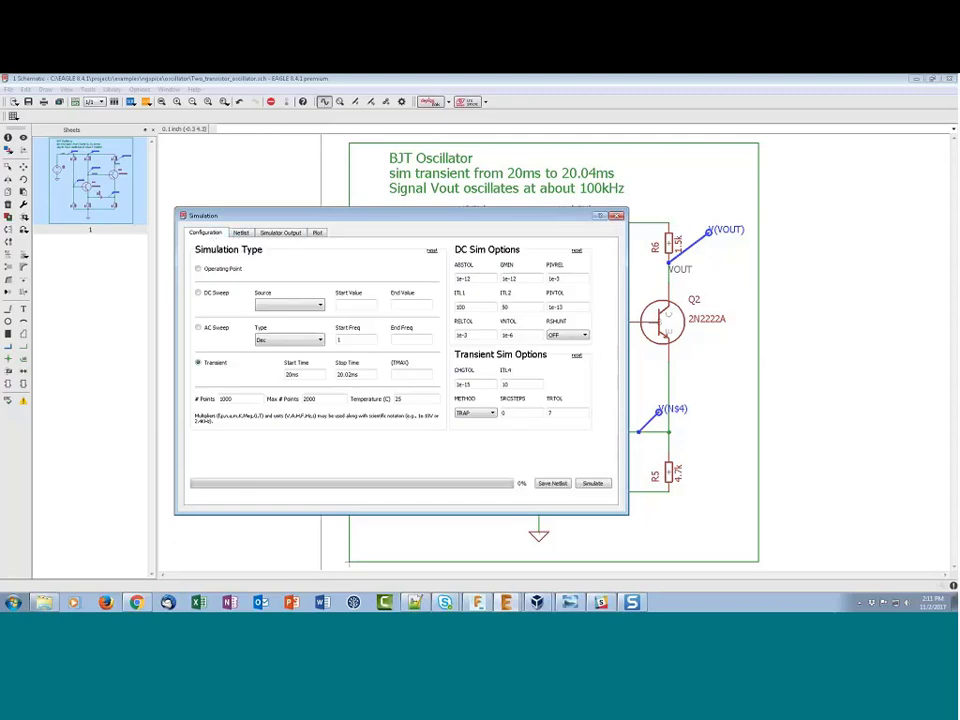
Step: Run the transient simulation and limit the plot to v(vout), turning off I(v_v1), v(vcq2), v(n_1), v(n_4) and v(vin)
click(595, 484)
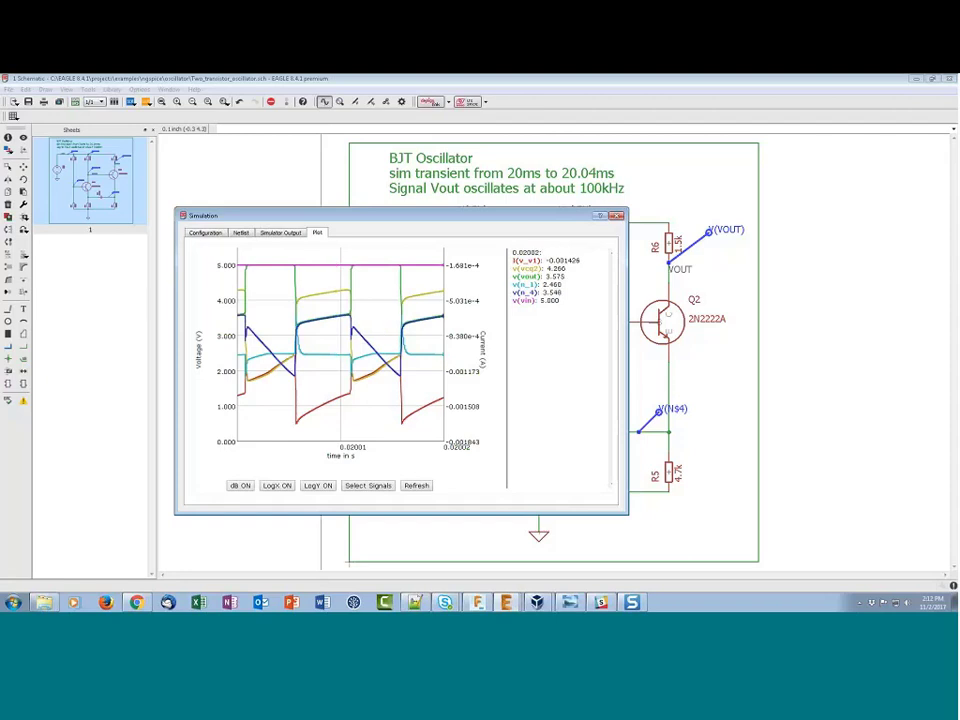
click(368, 486)
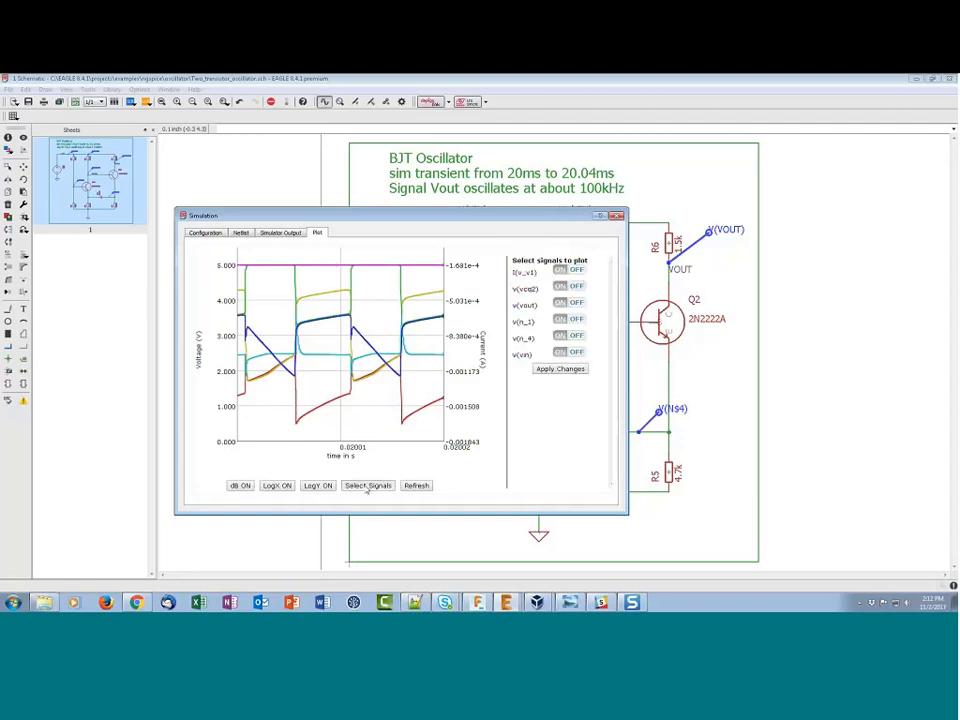
click(577, 271)
click(576, 286)
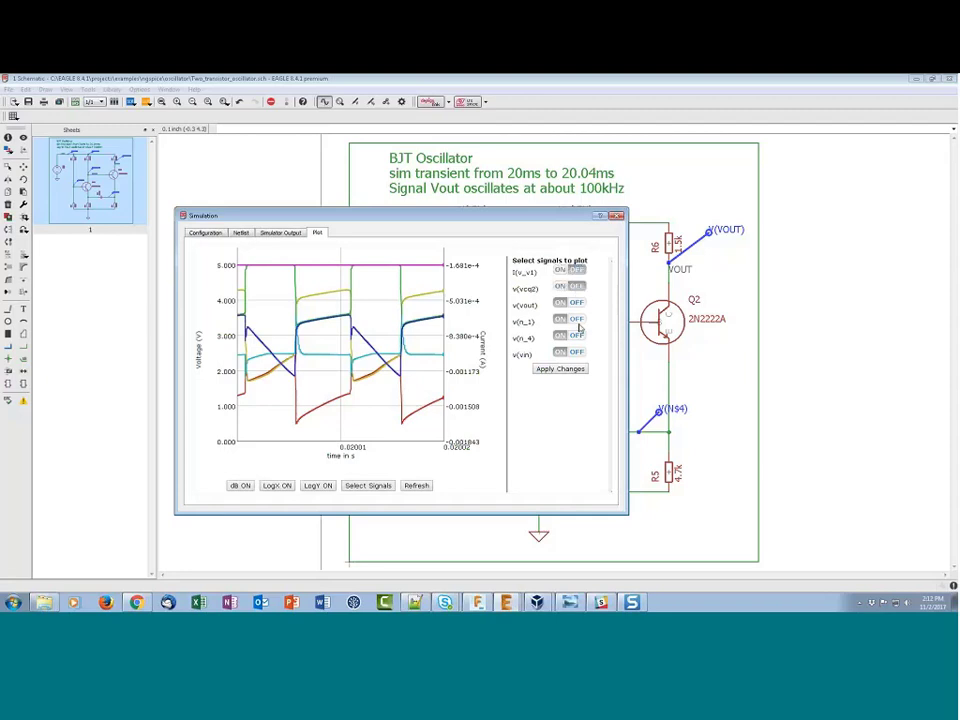
click(577, 319)
click(577, 336)
click(576, 352)
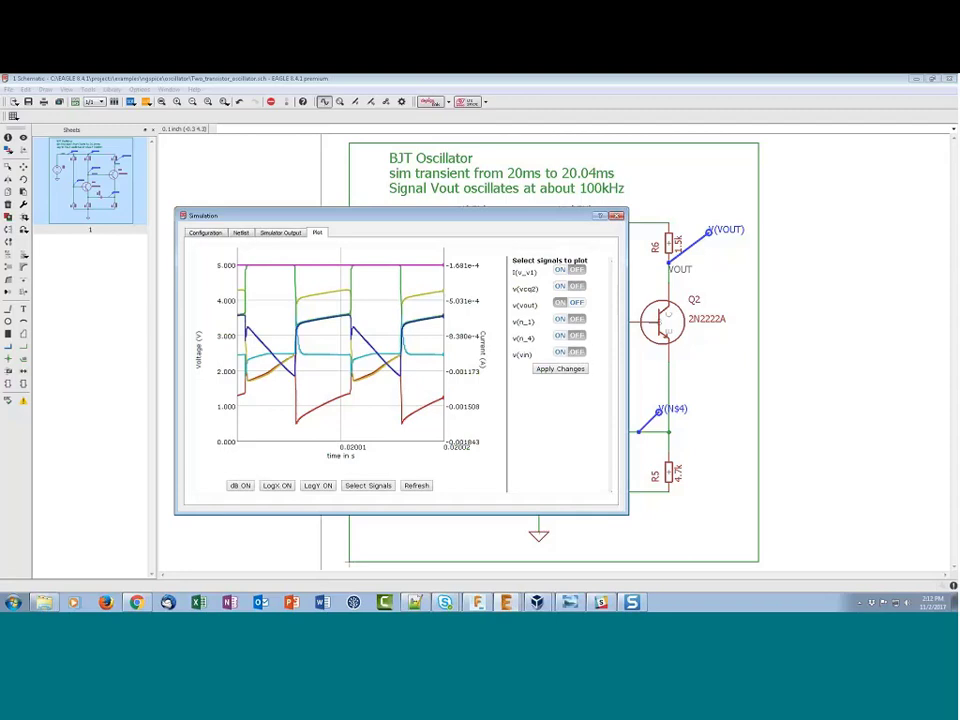
click(557, 370)
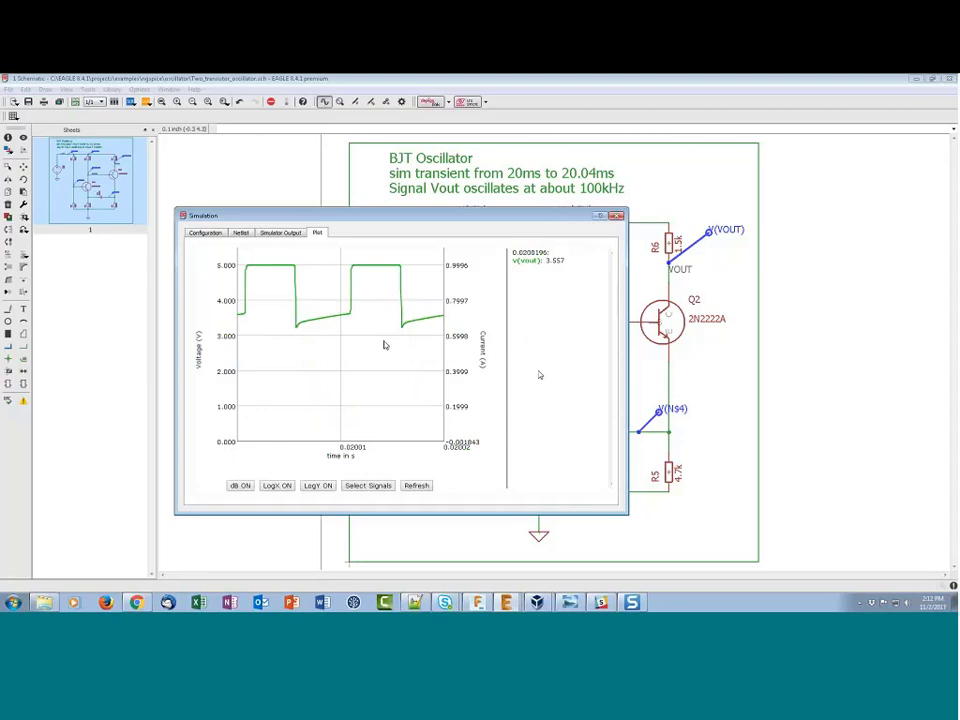
Step: Inspect the upper part of the v(vout) pulses up close and refresh the plot to its full view
mouse_move(244, 308)
drag(375, 255, 244, 305)
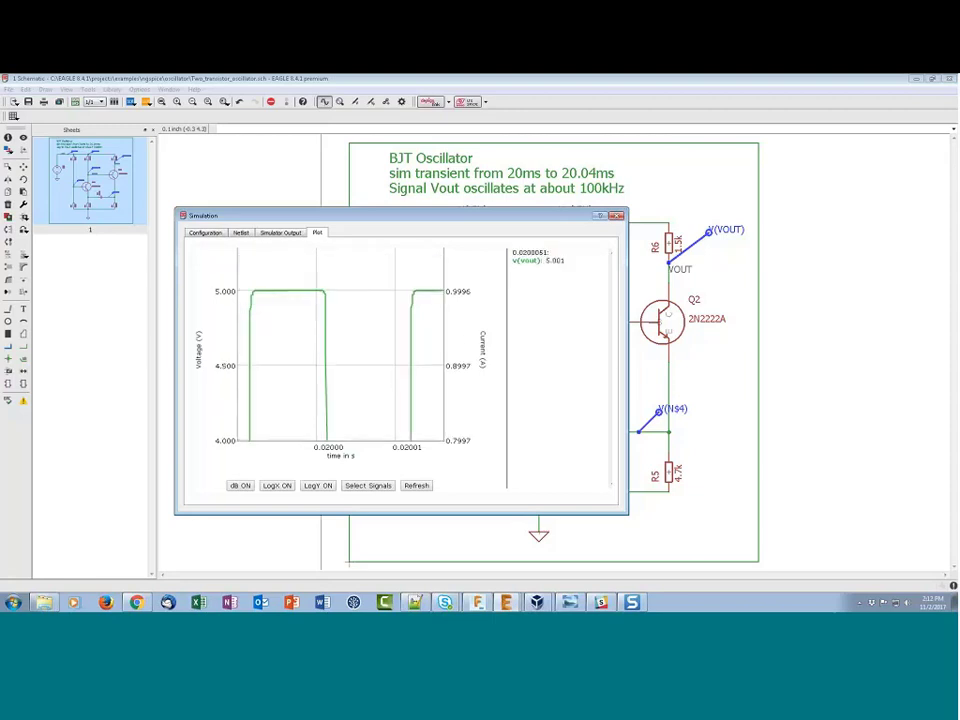
click(416, 487)
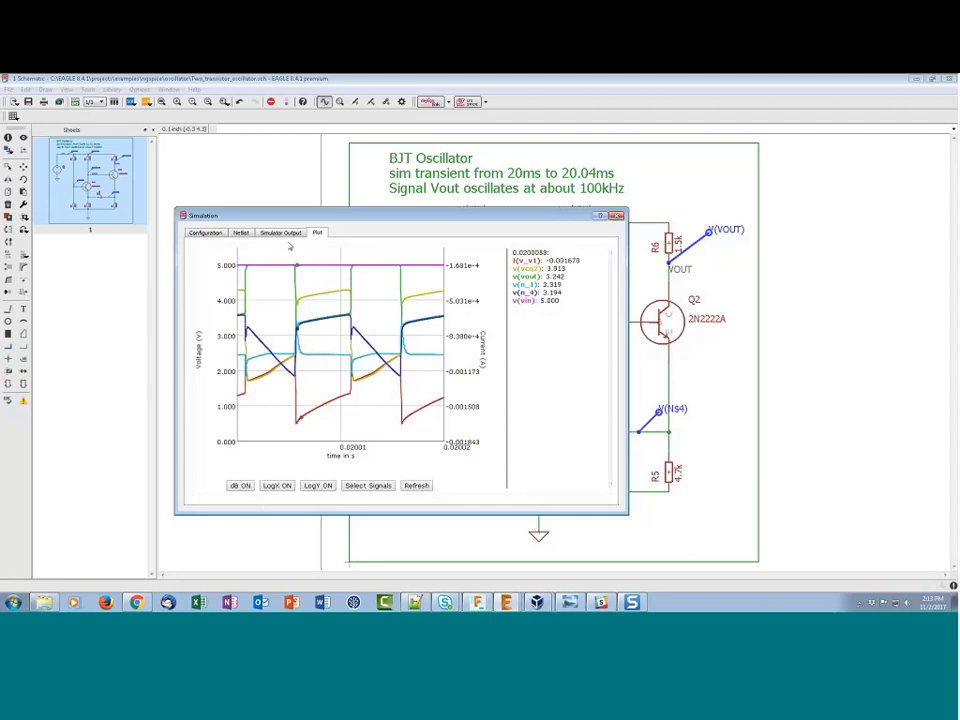
Step: Examine the simulator output's transient analysis data rows and compare them with the plot
click(284, 232)
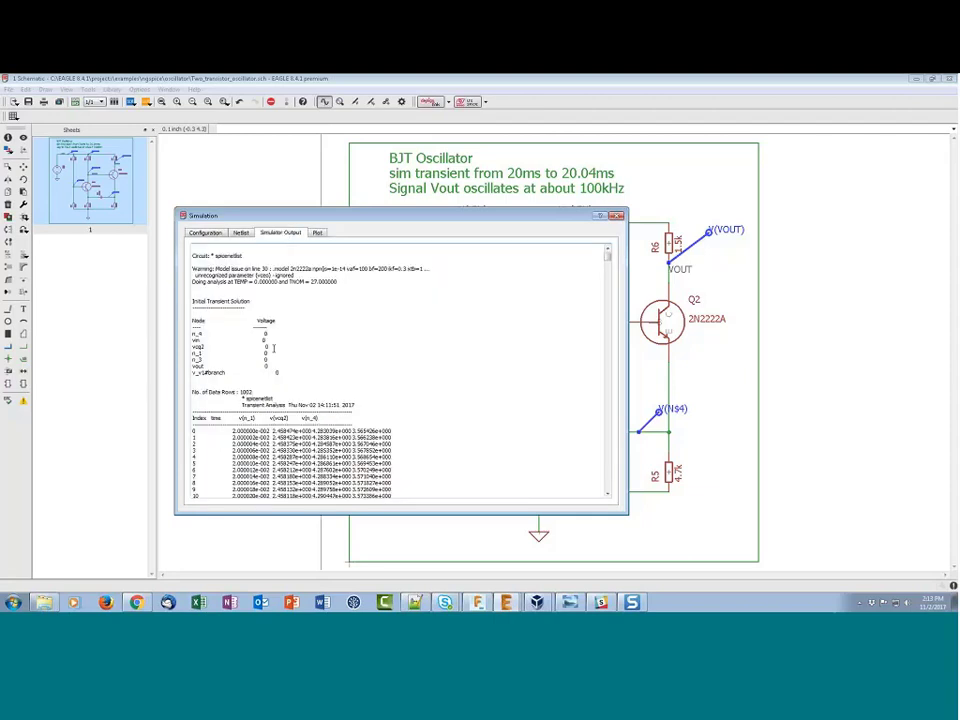
drag(607, 259, 592, 338)
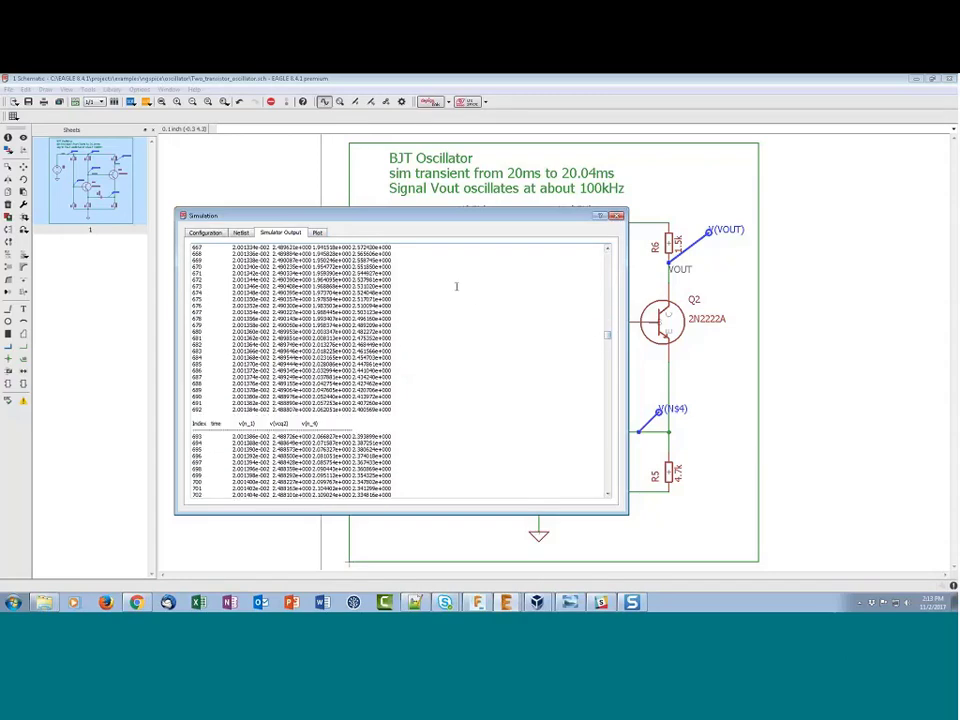
drag(607, 335, 604, 250)
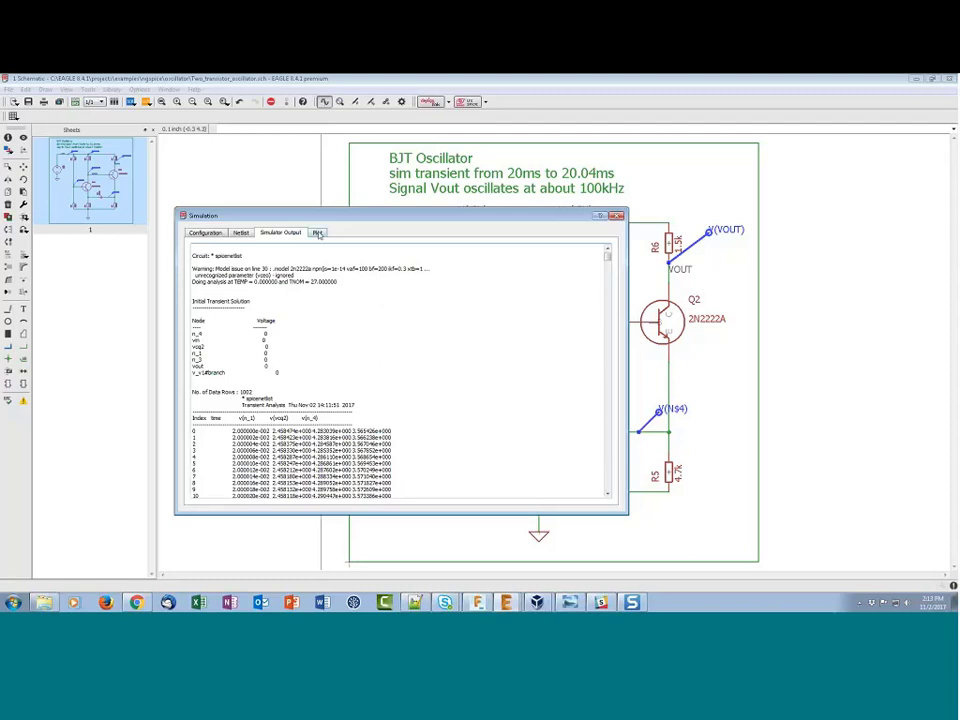
click(317, 232)
click(279, 232)
Step: Close the oscillator schematic without saving and open KVL.sch from the ngspice KVL example folder in a maximized window
key(Escape)
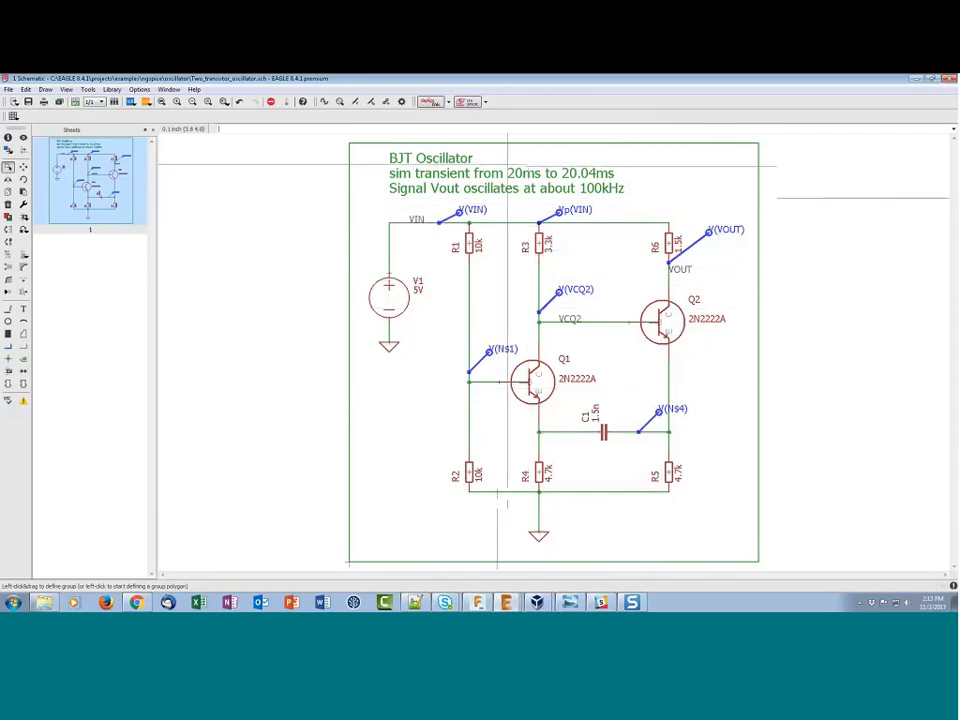
click(948, 80)
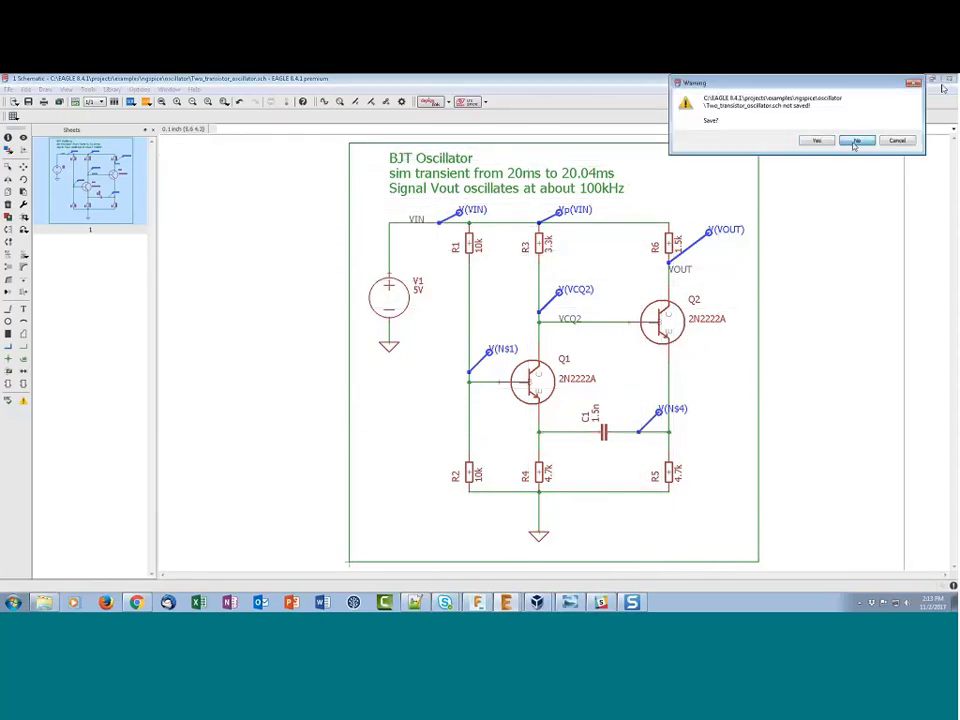
click(851, 141)
double_click(58, 331)
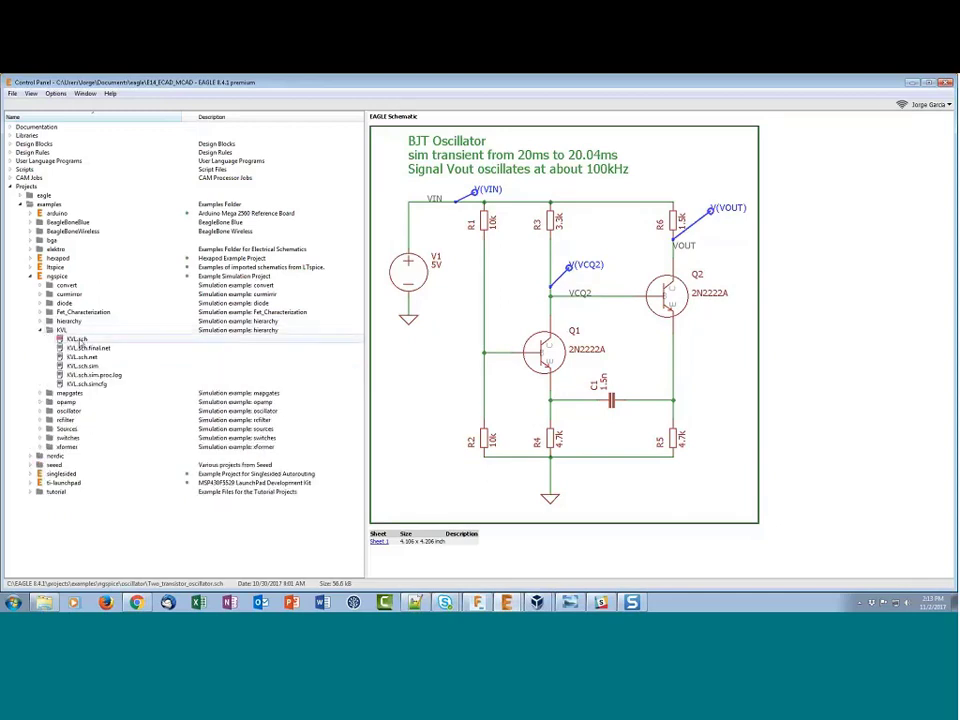
double_click(77, 339)
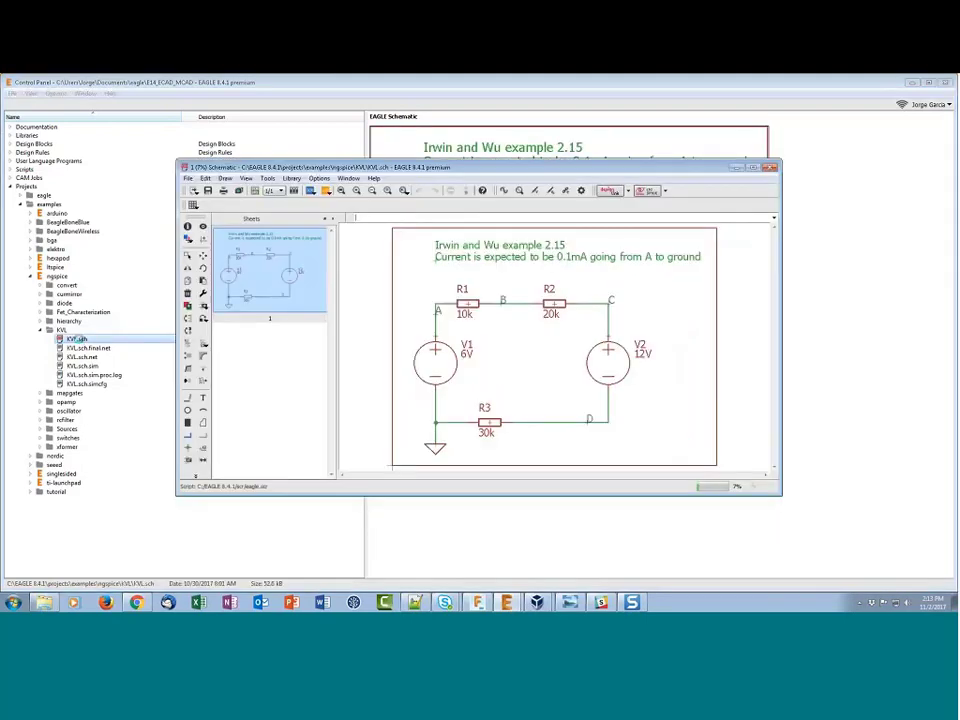
click(754, 168)
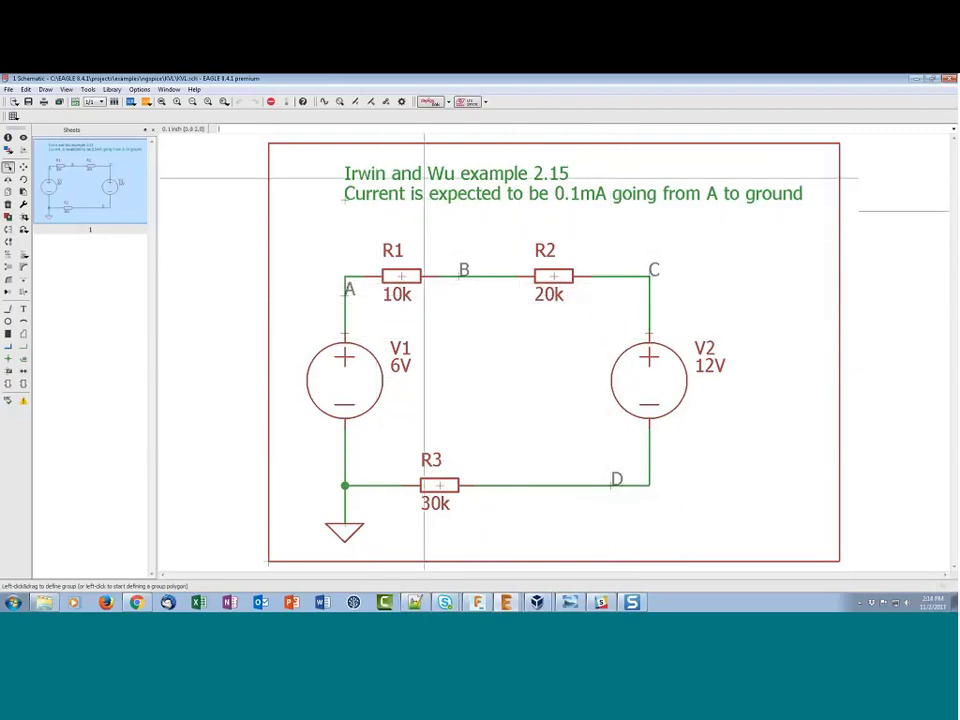
Step: Run an Operating Point simulation of the KVL circuit and check its plot
click(325, 103)
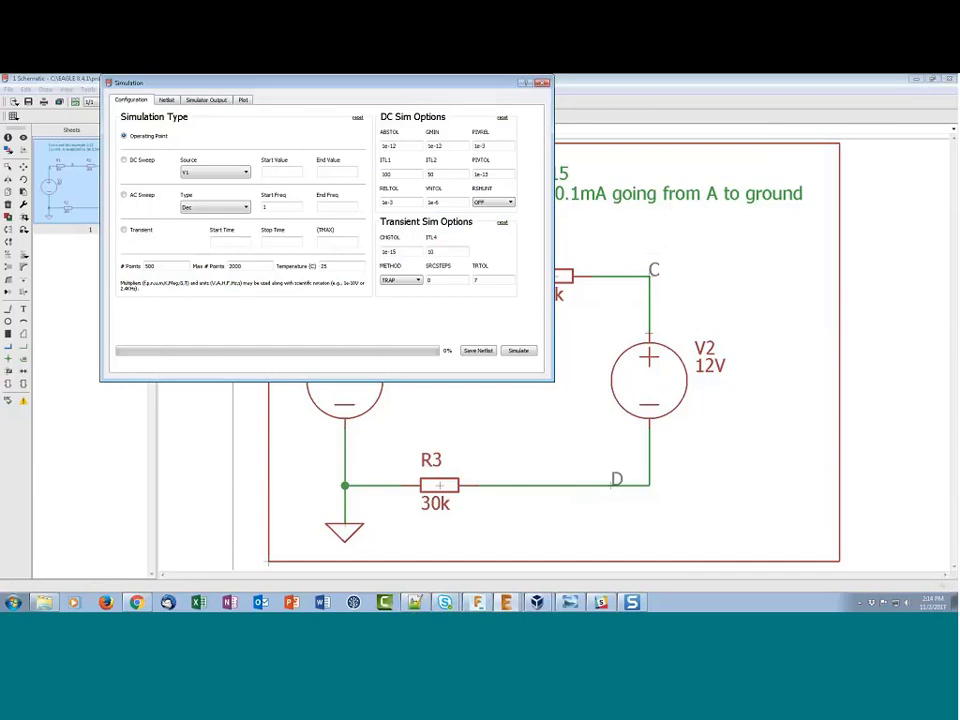
click(517, 351)
click(243, 100)
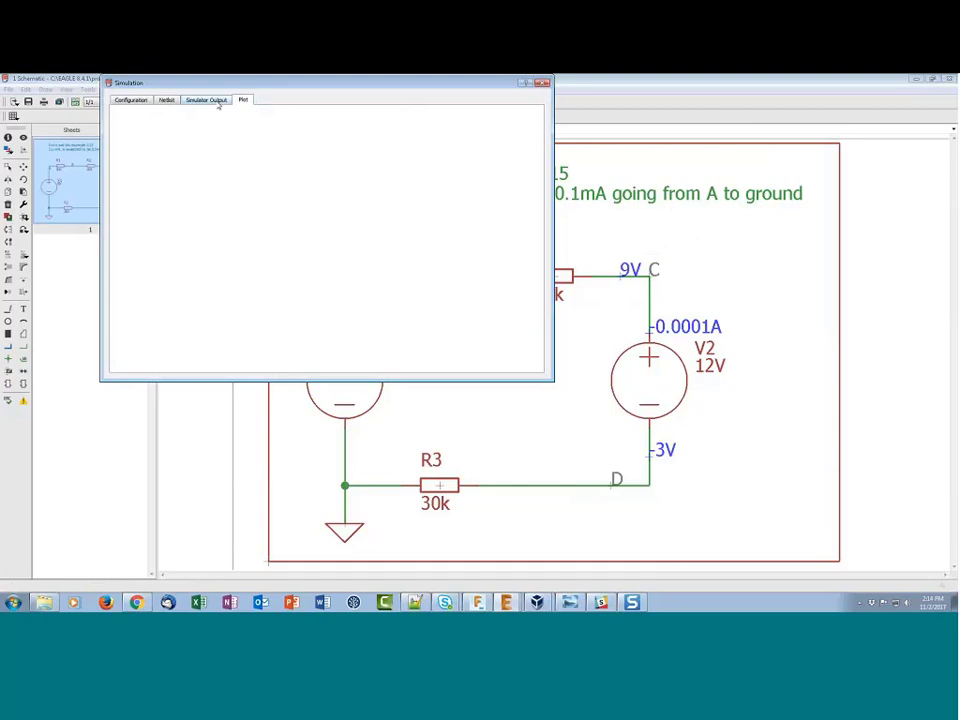
Step: Examine the simulator output's node voltages, source currents and resistor data, and close the simulation window
click(218, 104)
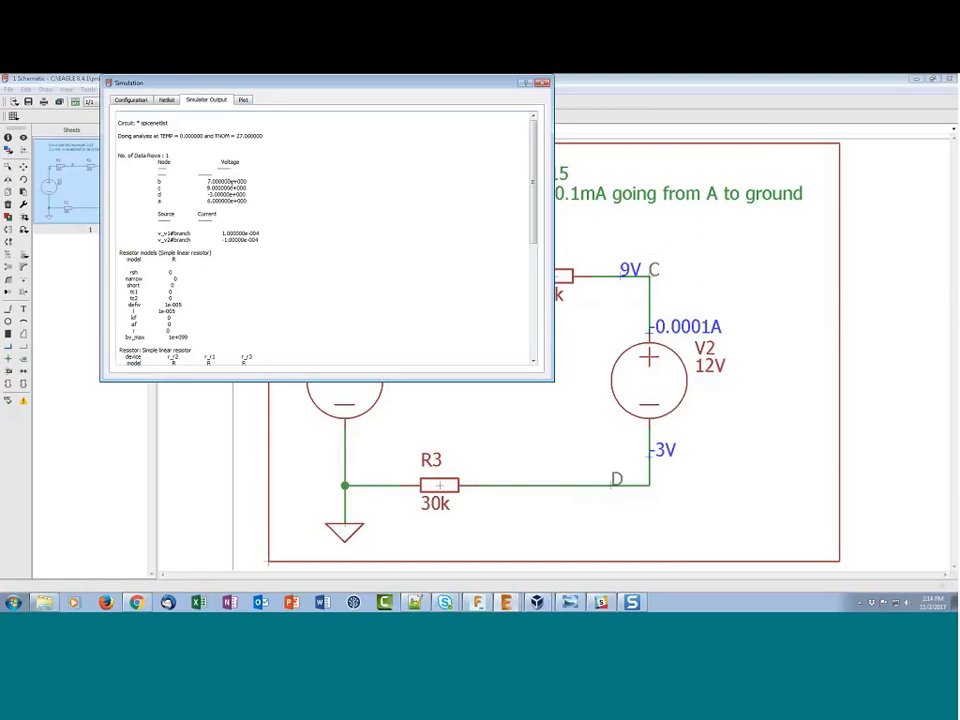
scroll(200, 286, down, 3)
scroll(200, 286, down, 2)
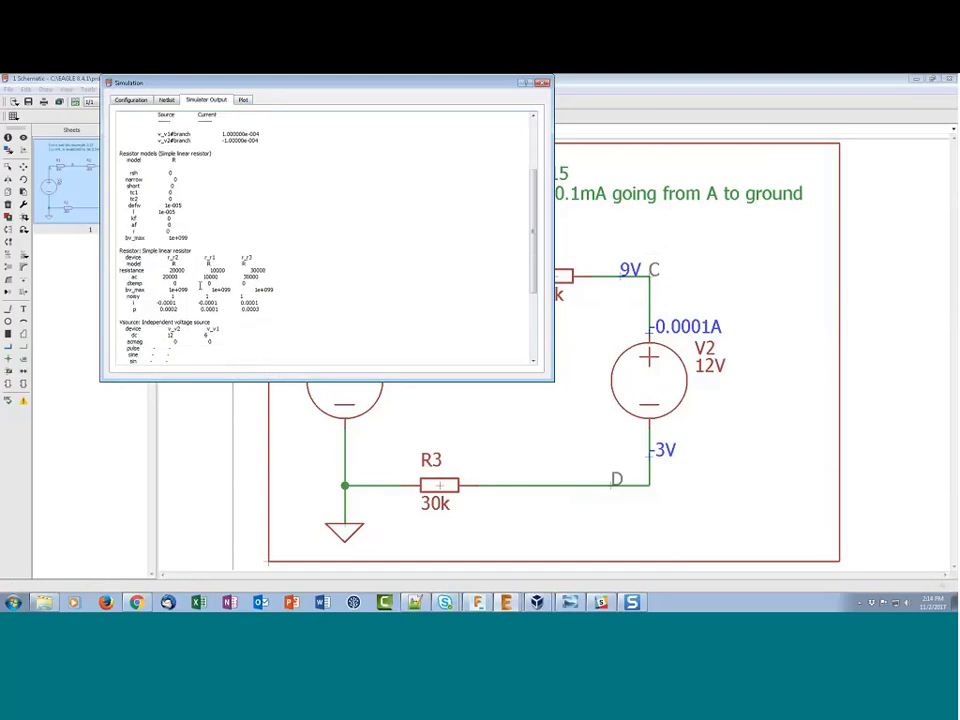
click(543, 83)
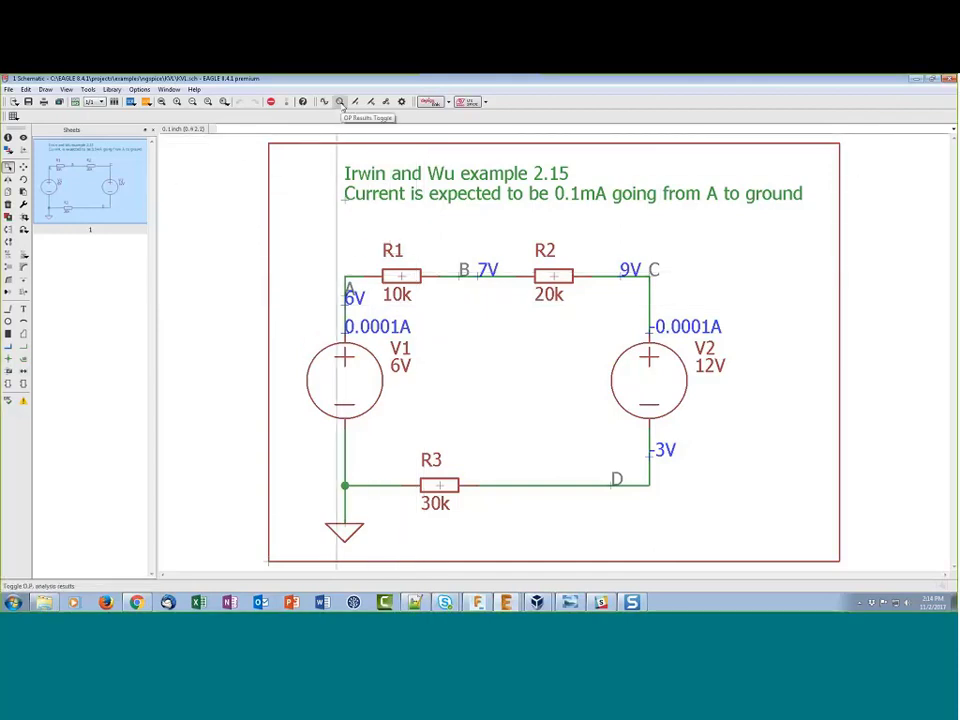
Step: Toggle the operating point results on the KVL schematic off and on several times, leaving them hidden
click(341, 103)
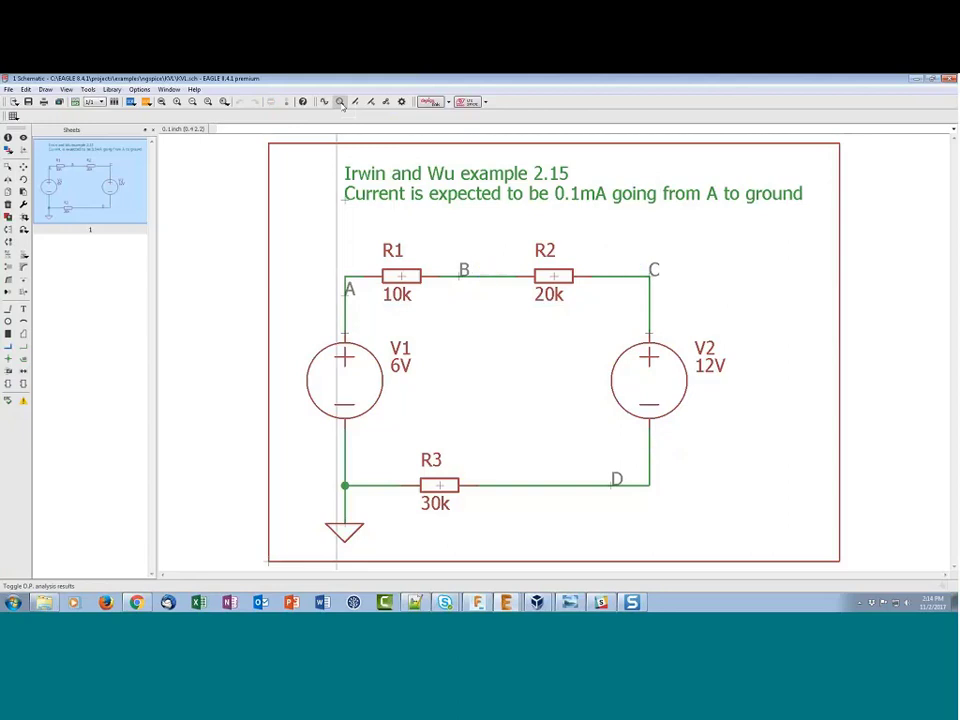
click(341, 103)
click(342, 104)
click(342, 104)
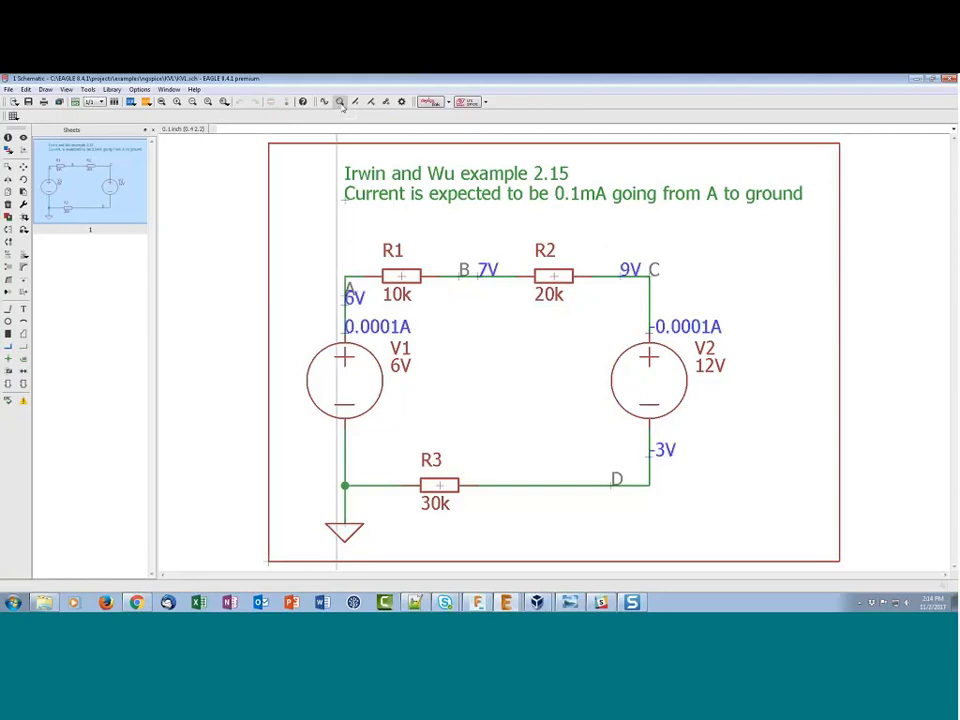
click(342, 104)
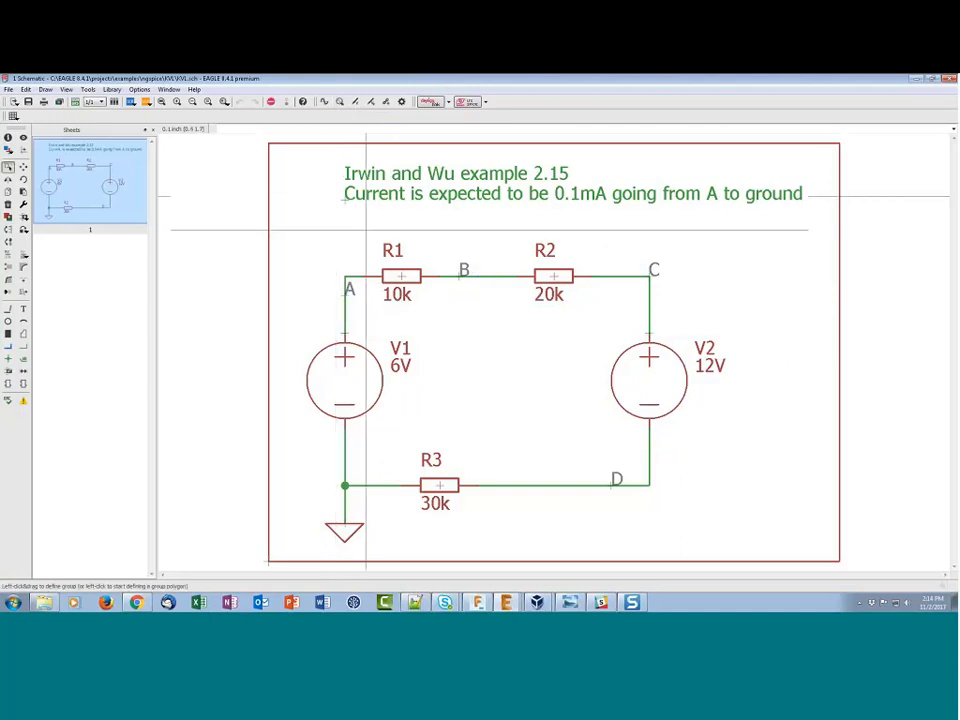
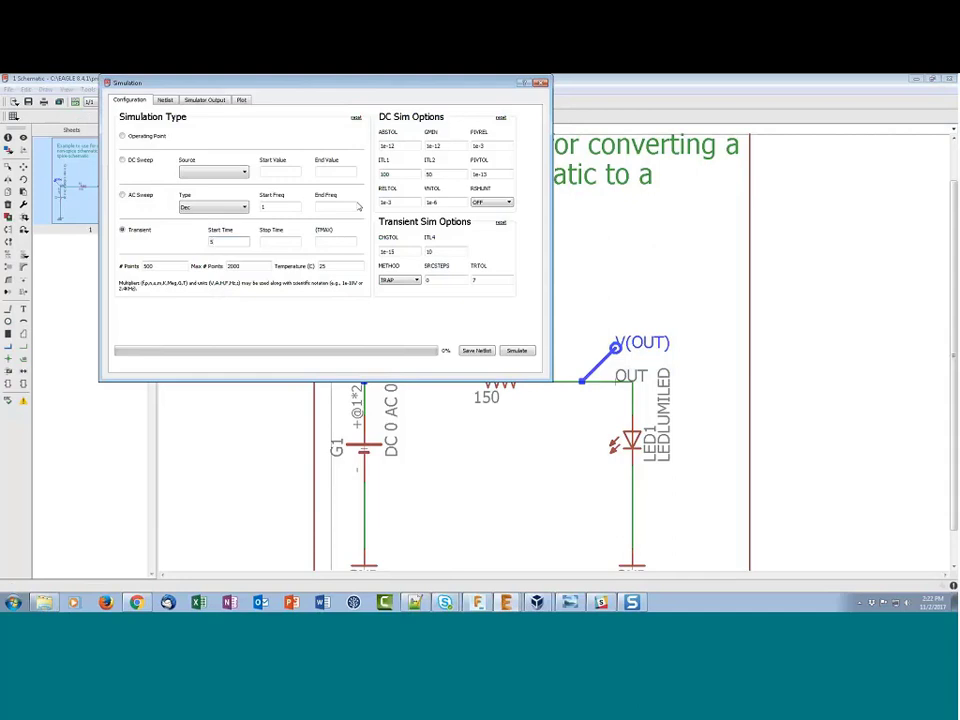
Step: Set the transient analysis of the spiceconvert schematic to start at 5ms and stop at 10ms, and run the simulation
text(ms)
text(0ms)
double_click(267, 242)
drag(205, 80, 212, 152)
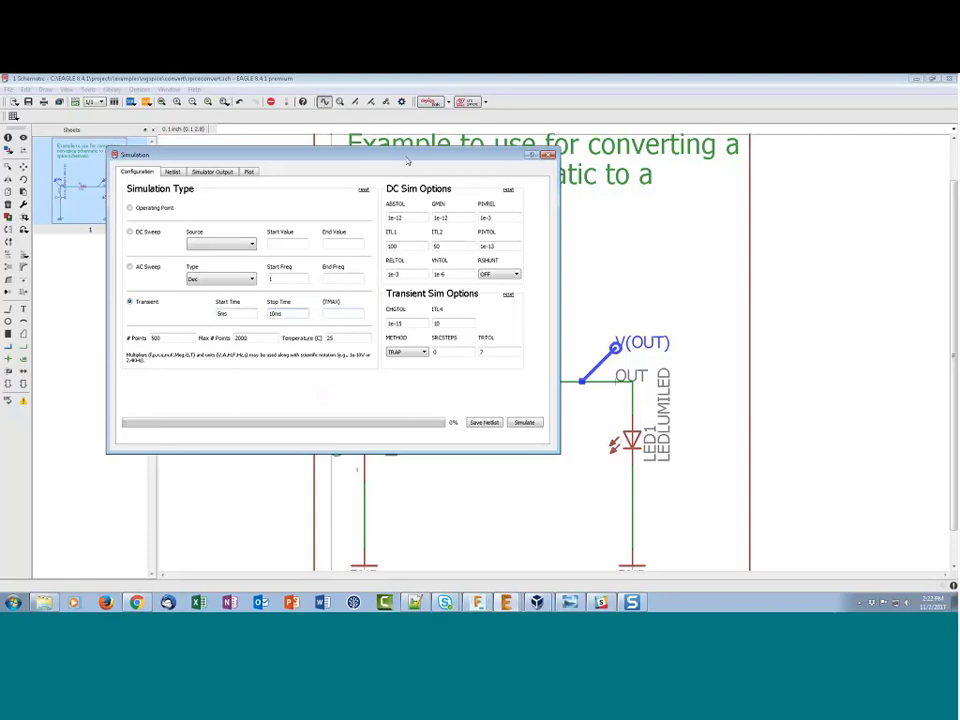
drag(200, 155, 480, 184)
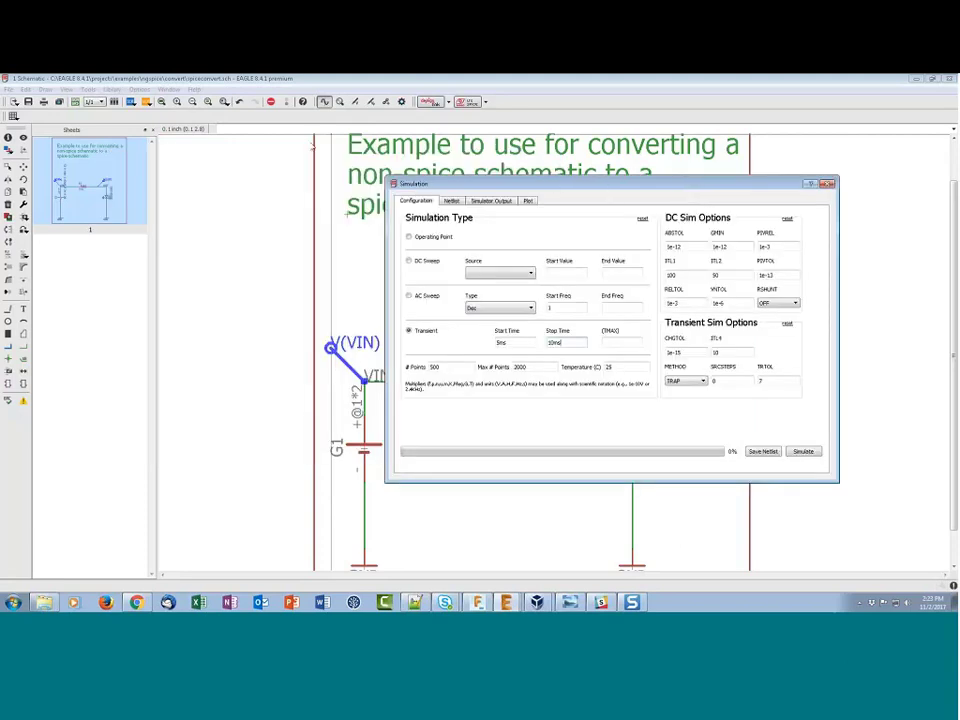
drag(634, 192, 389, 152)
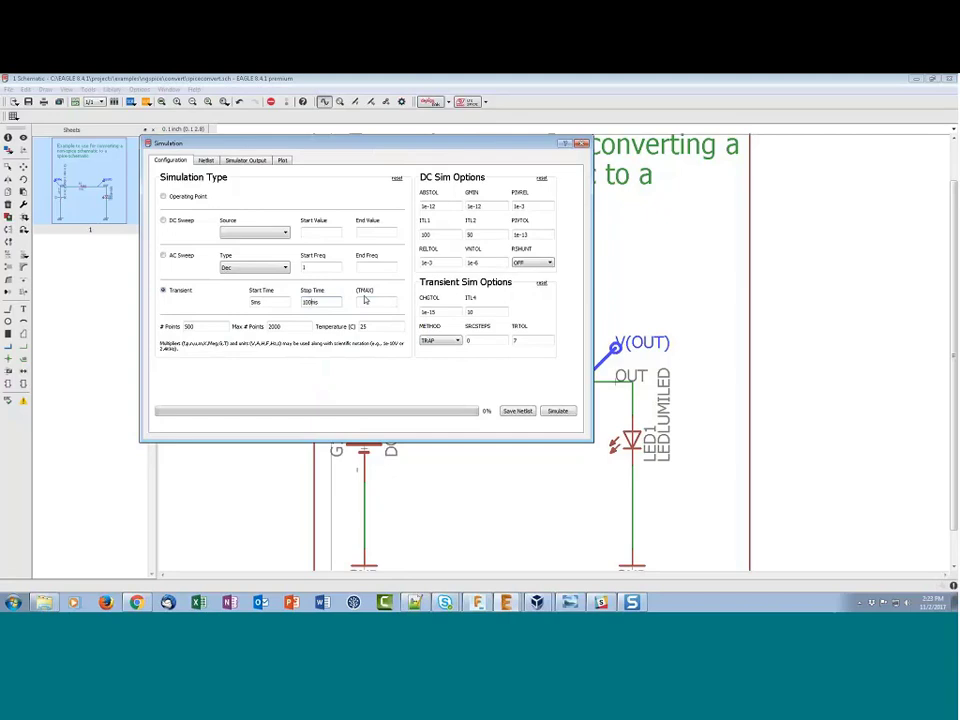
key(BackSpace)
click(557, 411)
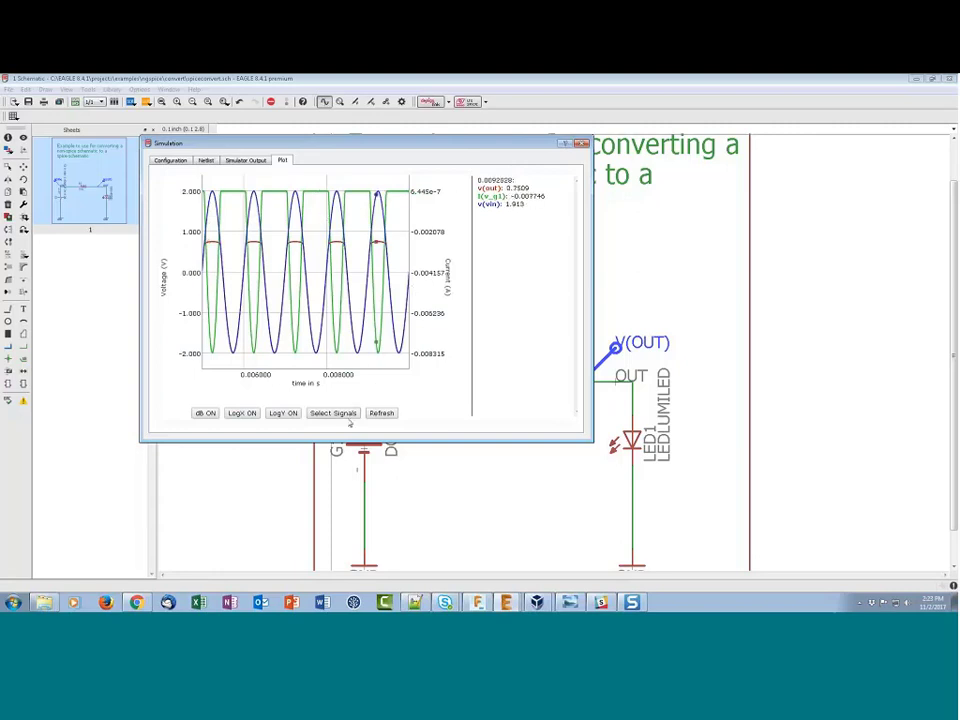
Step: Turn off I(v_g1) and v(vin) in the plot, and refresh it to restore all signals
click(333, 413)
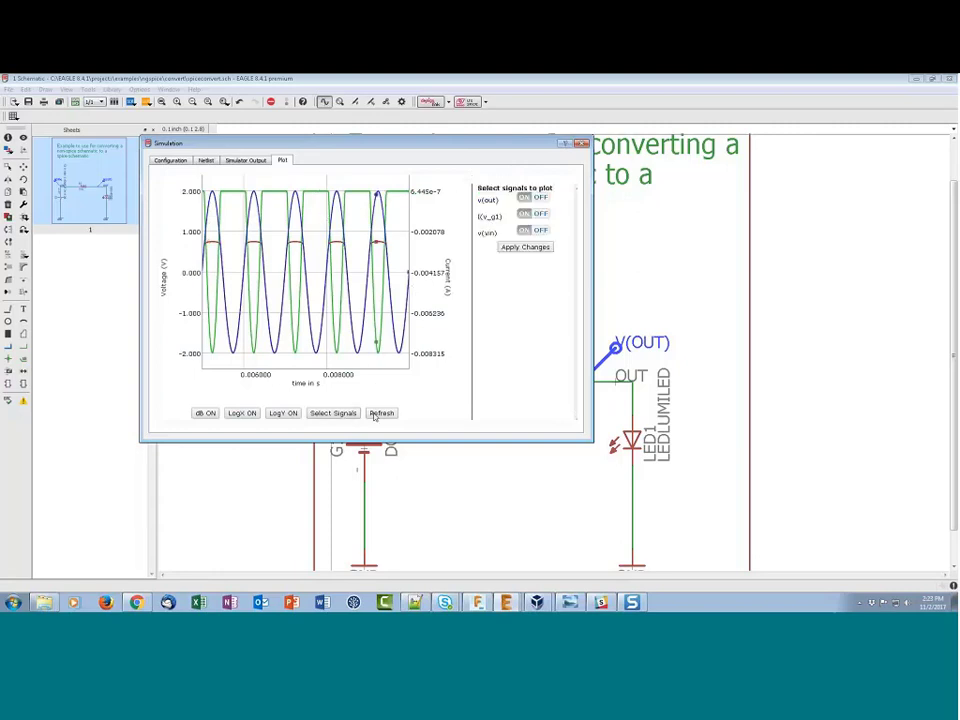
click(540, 215)
click(525, 247)
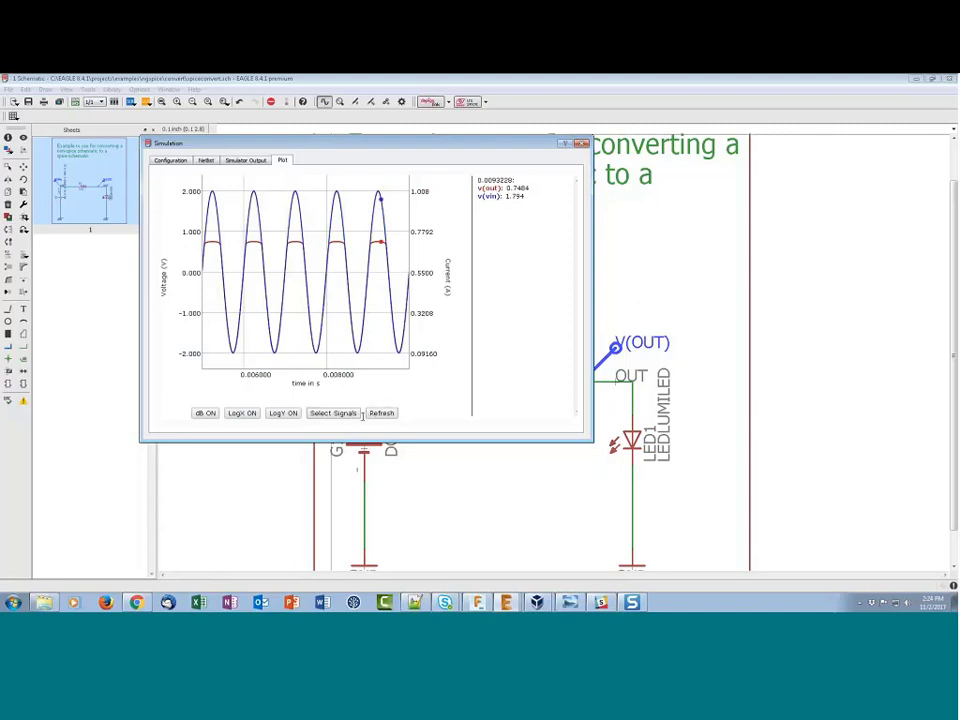
click(346, 415)
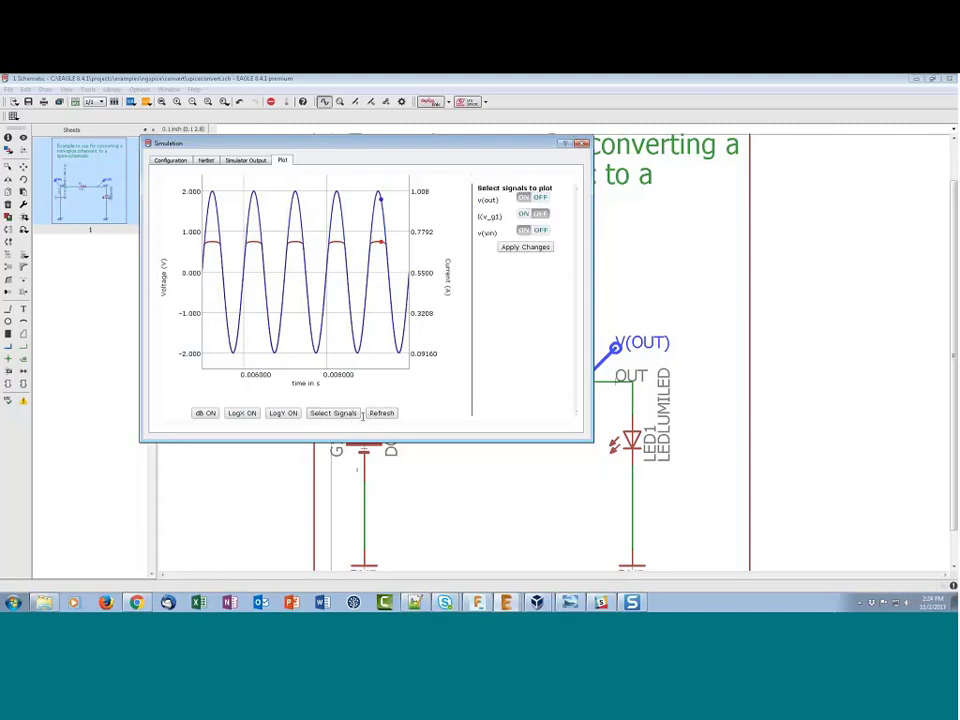
click(541, 231)
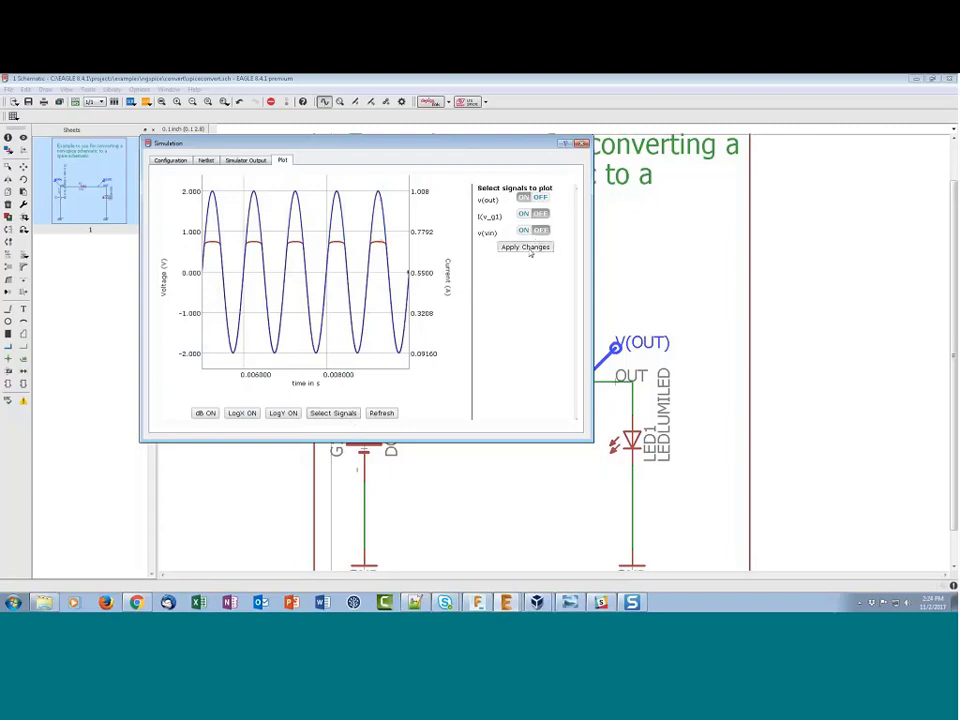
click(528, 247)
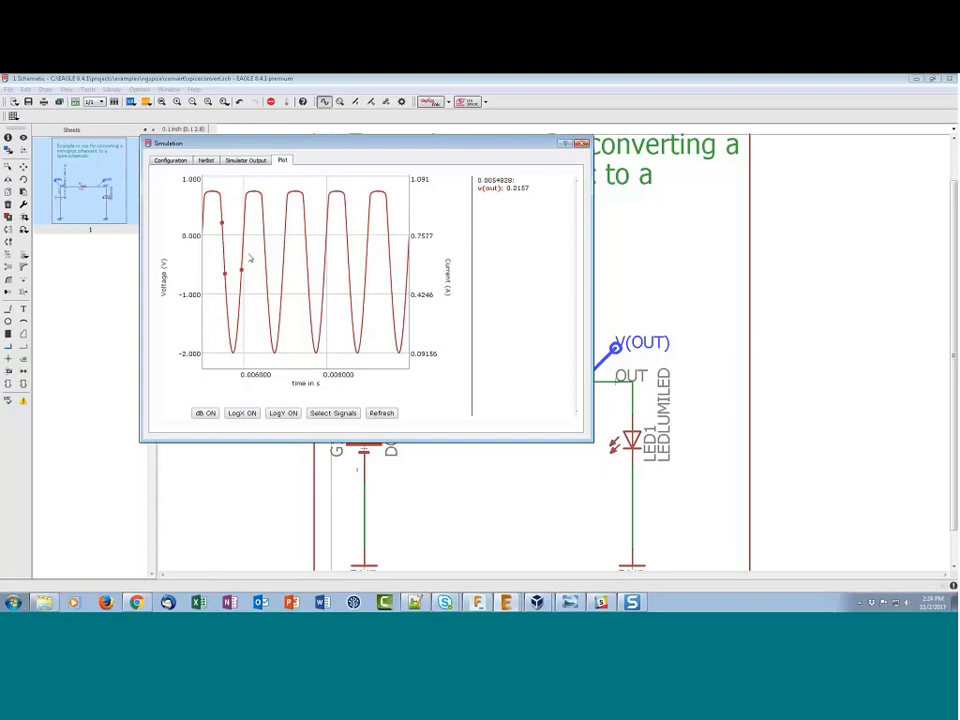
click(381, 413)
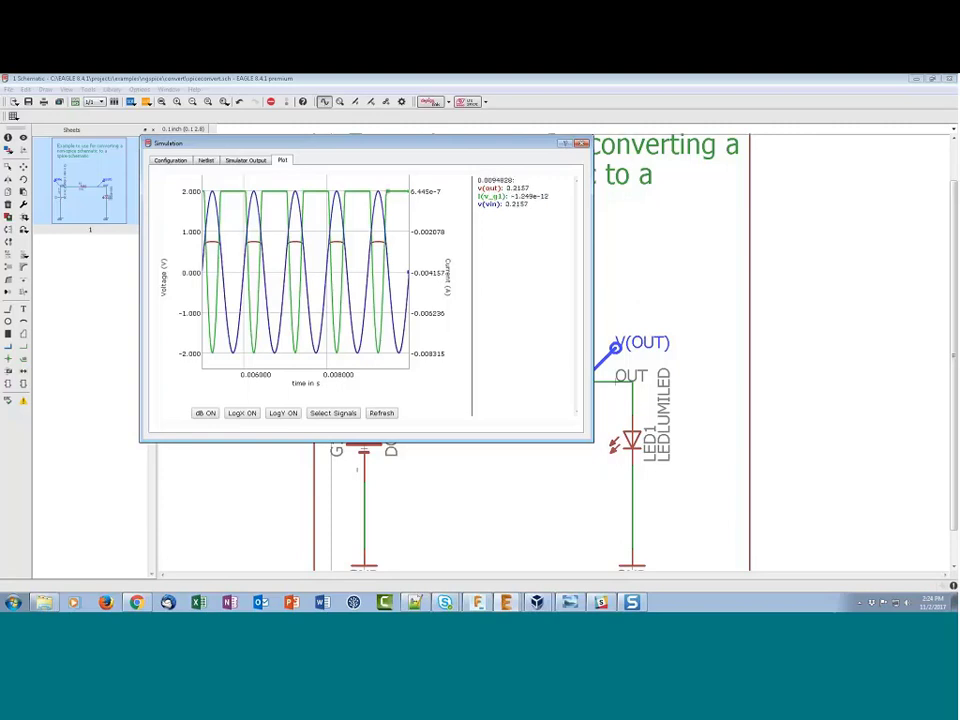
Step: Limit the plot to v(out) by turning off I(v_g1) and v(vin) together, and close the simulation window
click(345, 414)
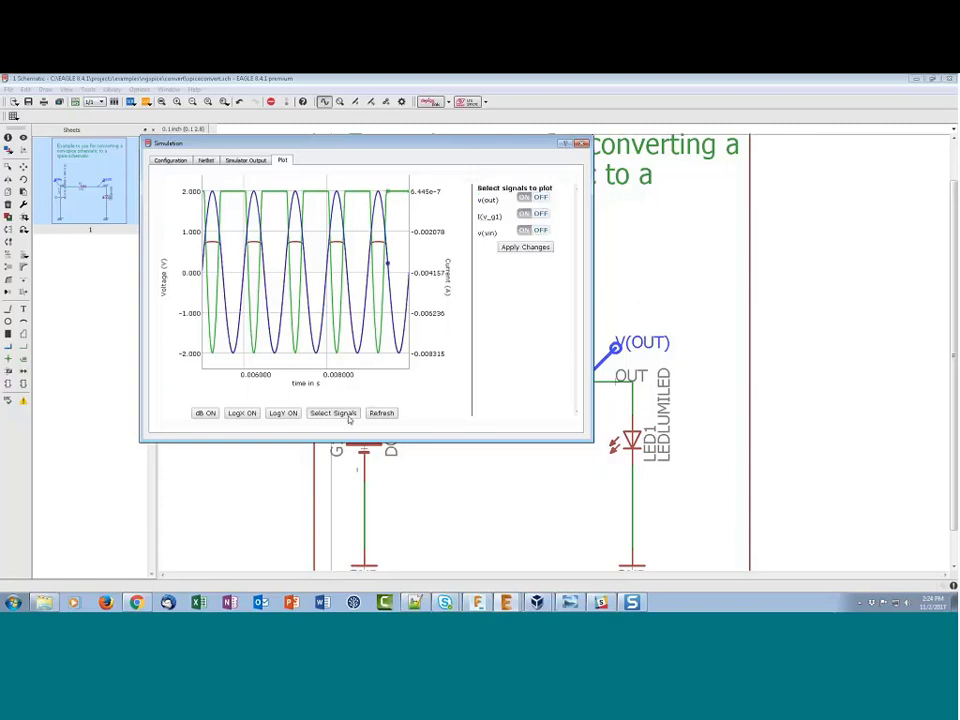
click(540, 230)
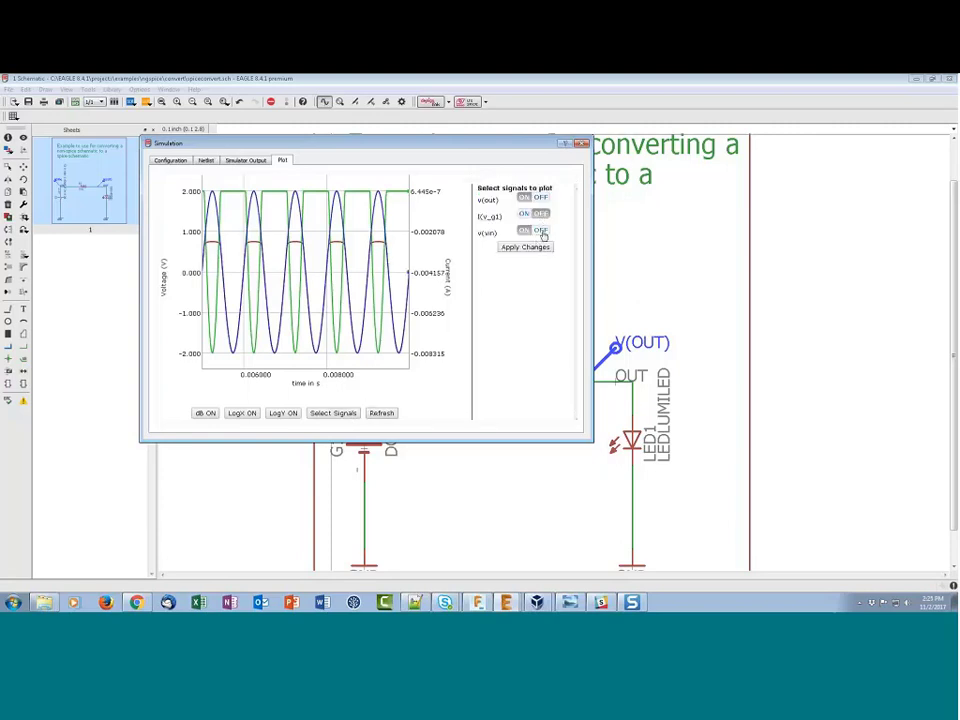
click(526, 247)
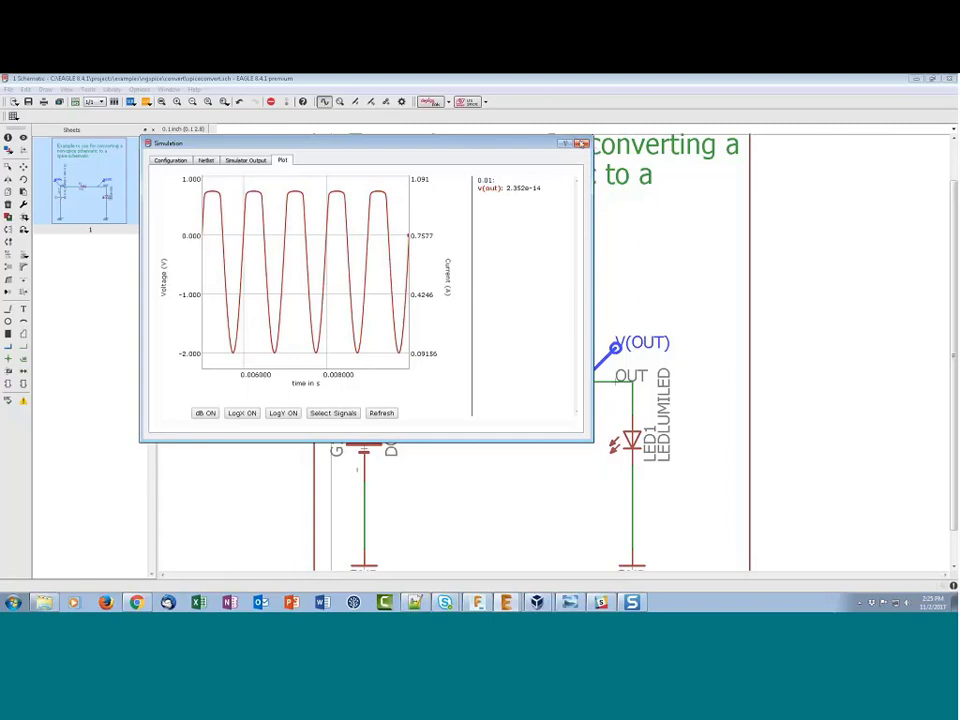
click(582, 146)
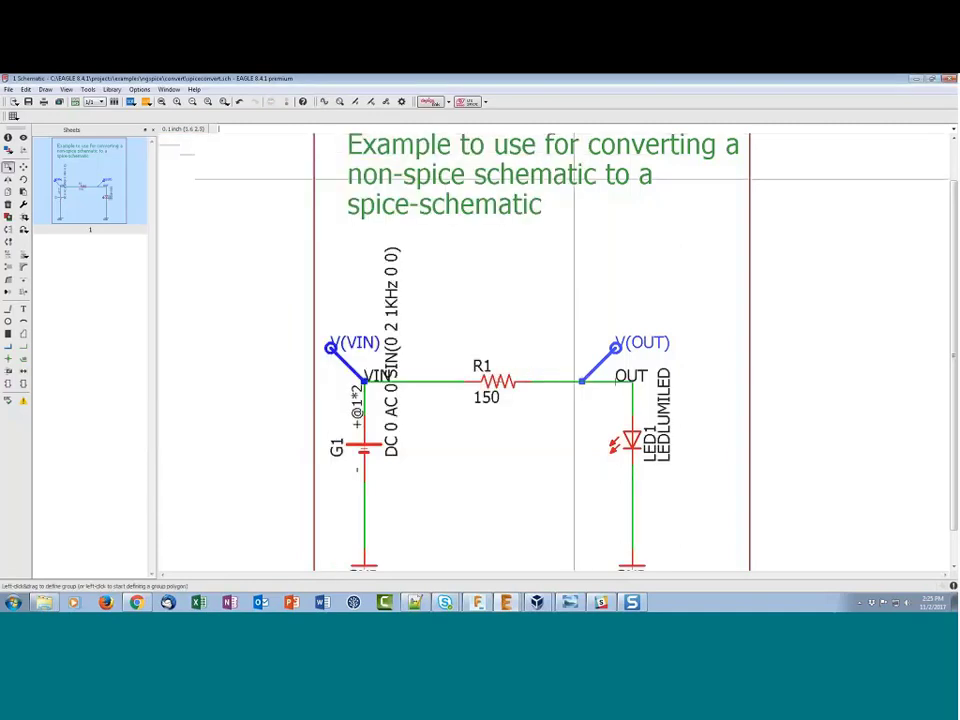
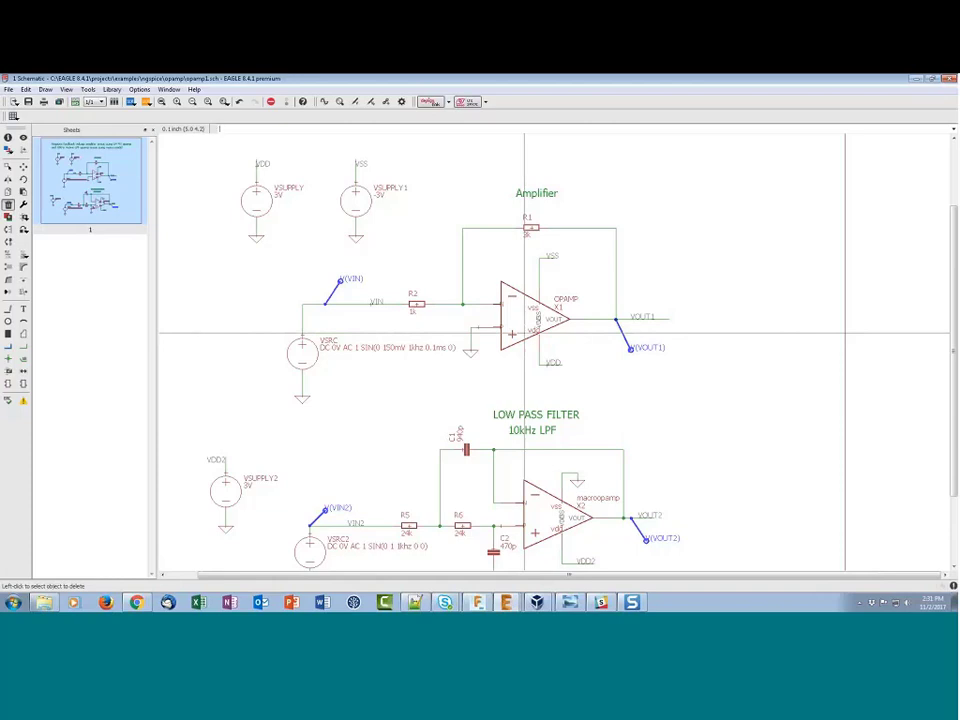
Step: Switch to Notepad++ and examine the header, .SUBCKT line and Features comments of the LM13700.mdl model file
click(415, 602)
scroll(300, 318, up, 11)
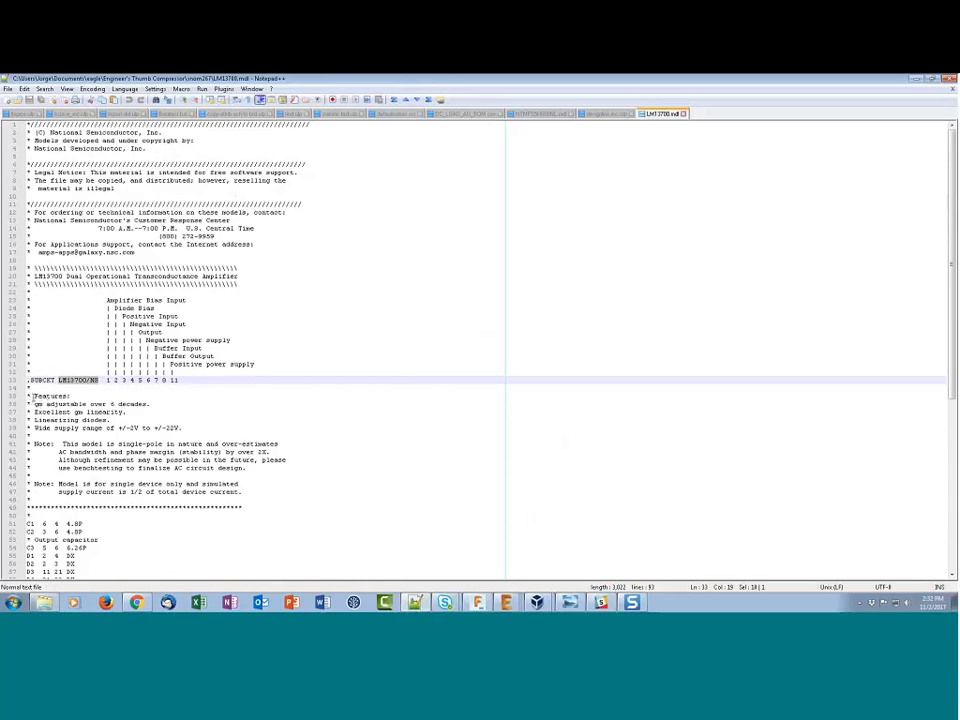
drag(27, 396, 192, 431)
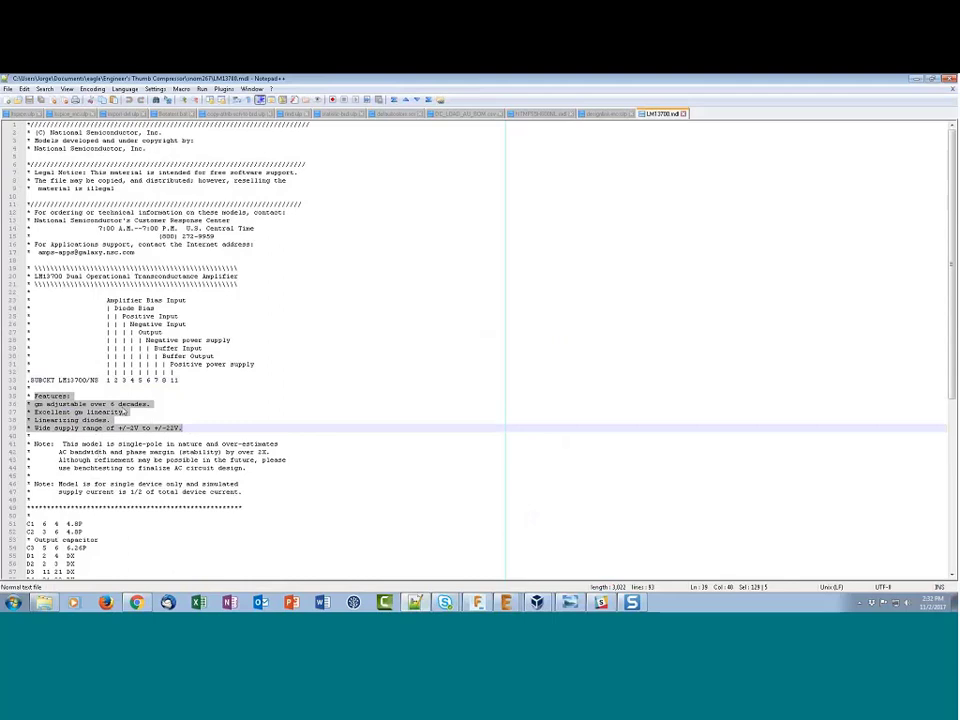
key(Up)
key(Up)
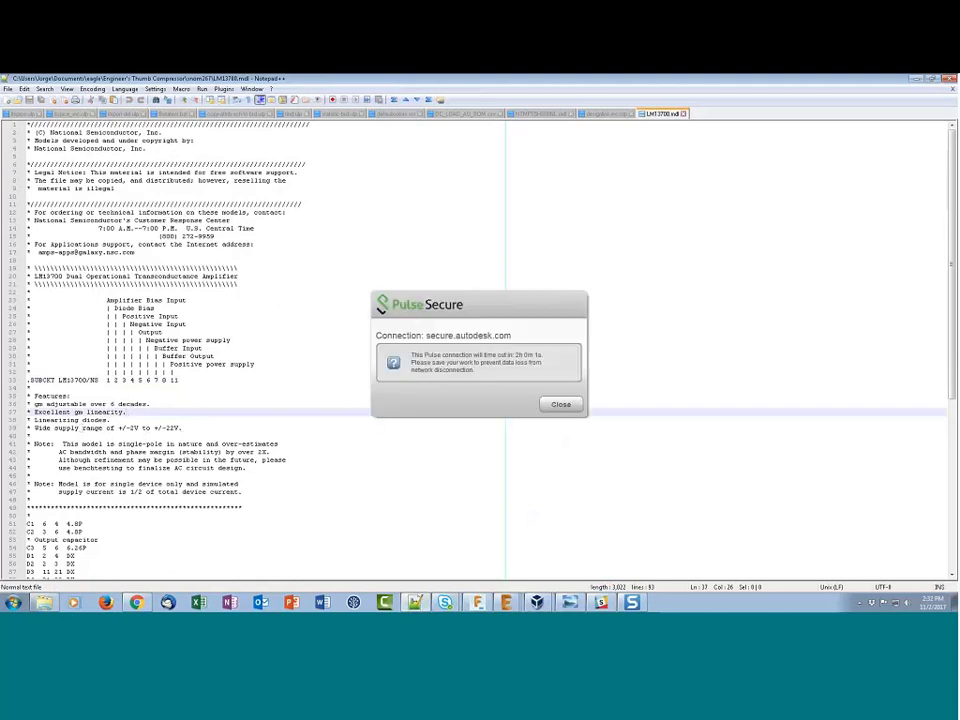
Step: Dismiss the Pulse Secure connection notice and read through the component lines of the LM13700 subcircuit
click(563, 406)
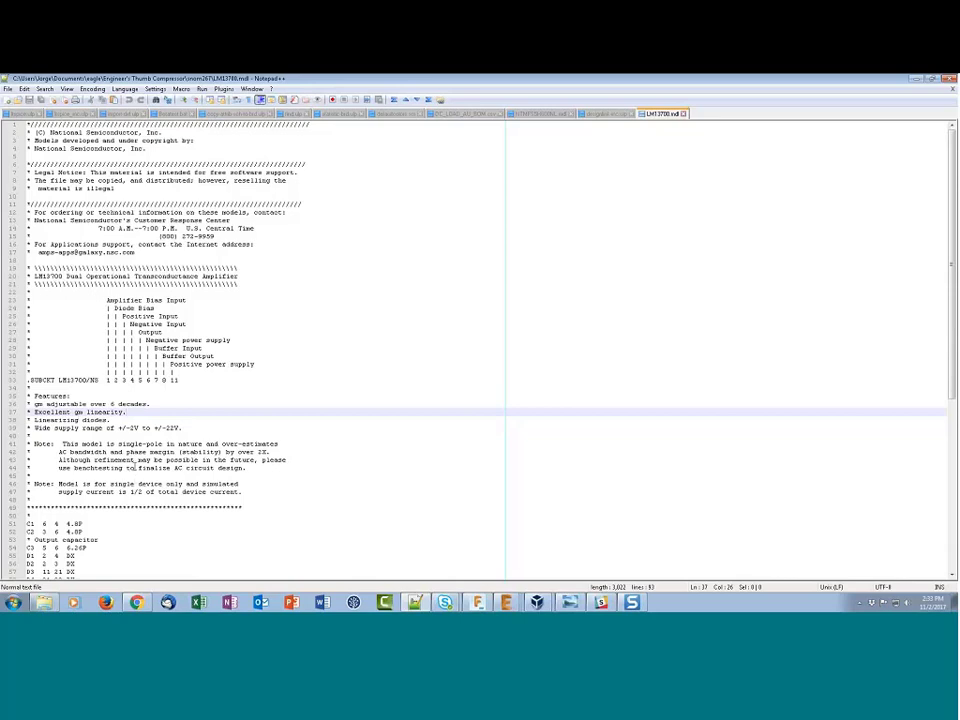
scroll(133, 470, down, 3)
scroll(131, 464, down, 2)
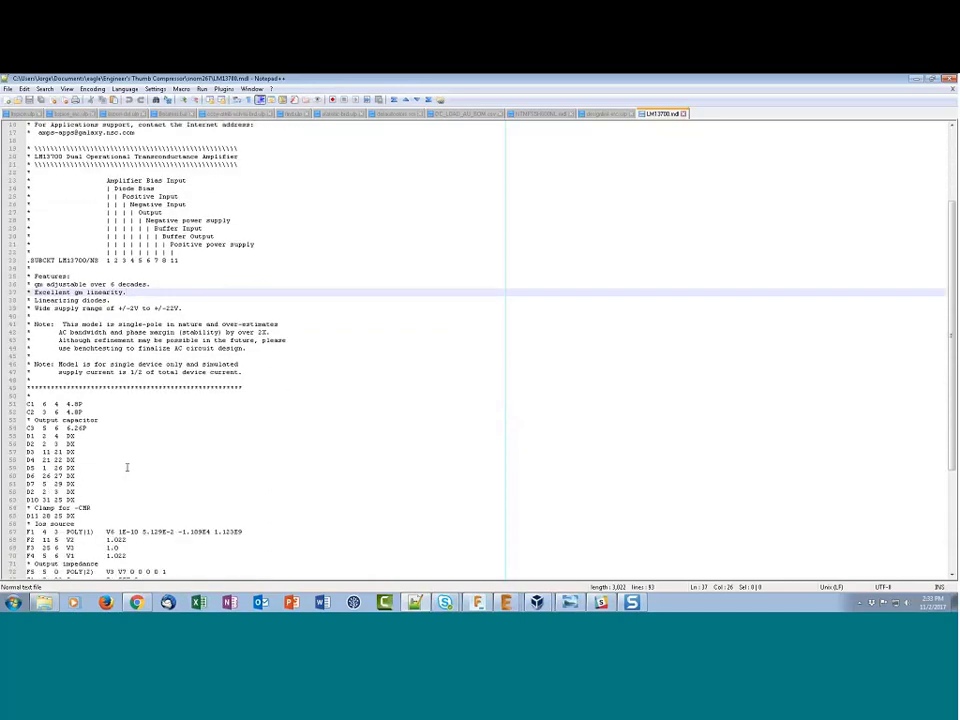
scroll(131, 464, down, 2)
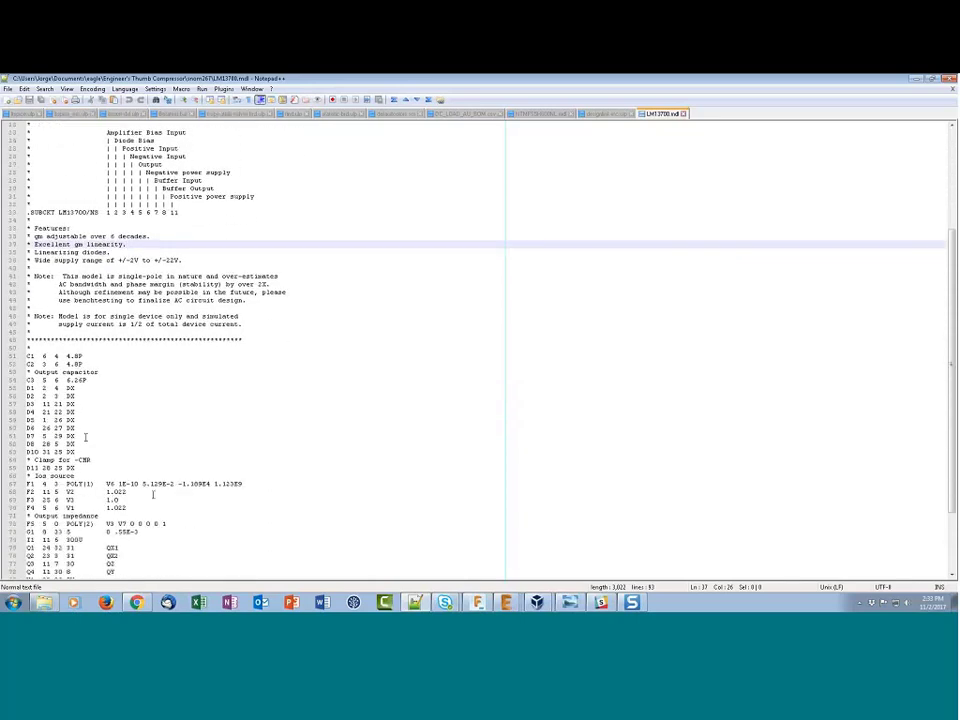
Step: Examine the rest of the LM13700 subcircuit, from its component lines to the .MODEL definitions and .ENDS, and return to the .SUBCKT line
scroll(117, 476, down, 2)
scroll(117, 476, down, 1)
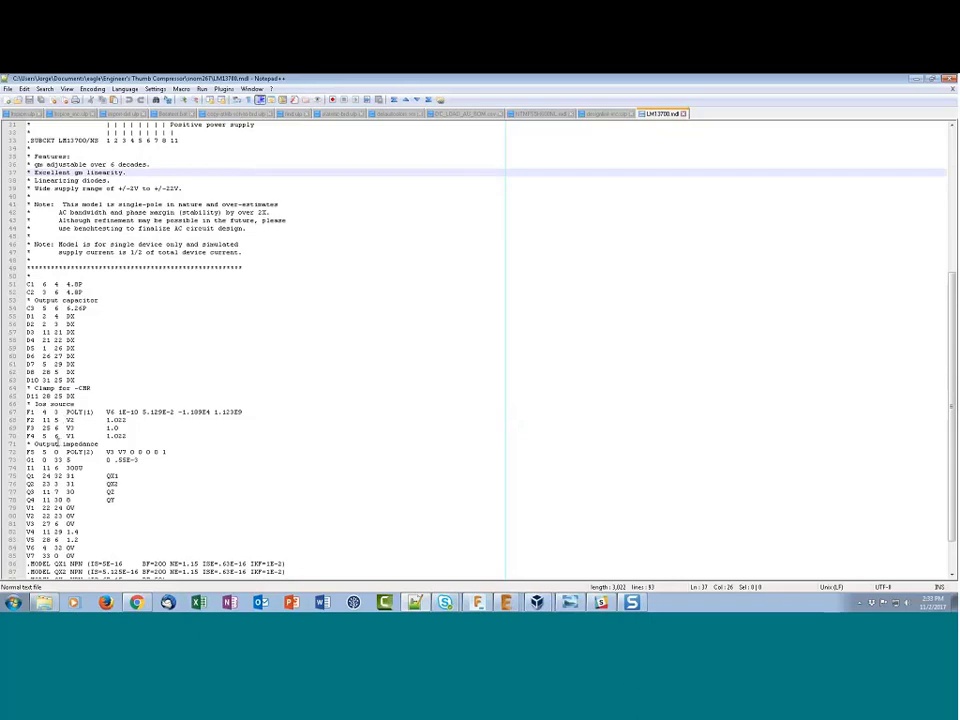
scroll(57, 441, down, 1)
scroll(55, 440, down, 2)
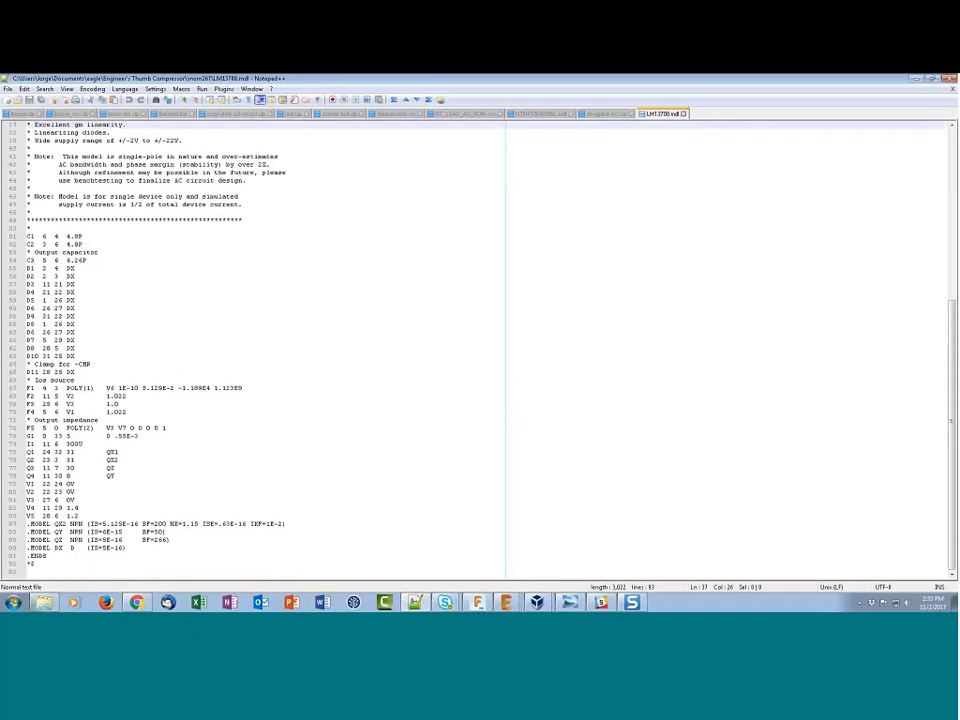
scroll(49, 440, up, 2)
scroll(92, 507, down, 2)
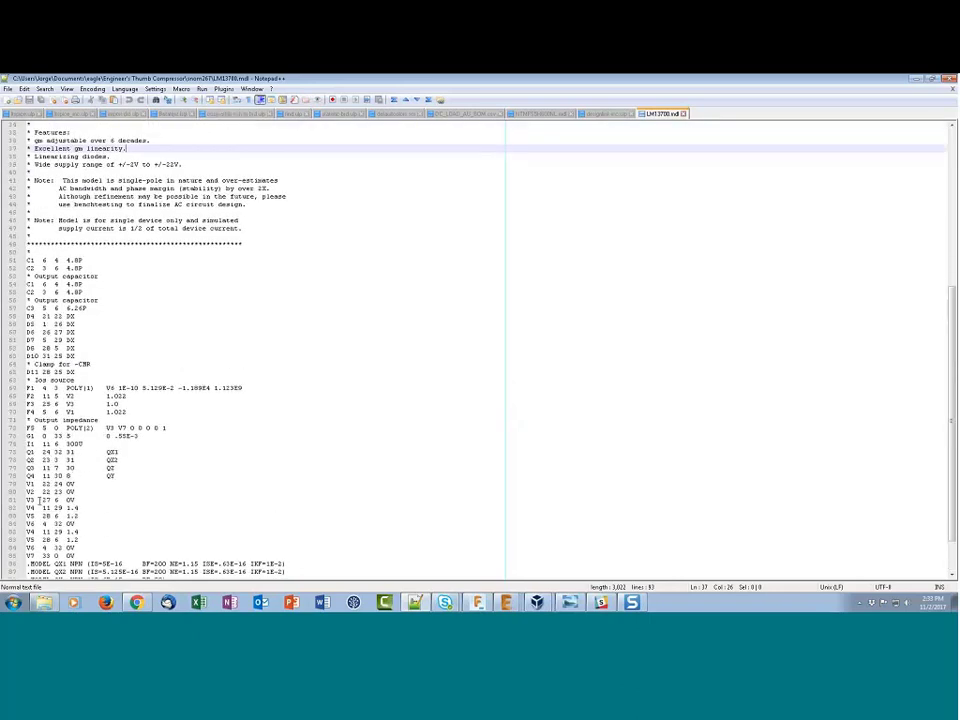
scroll(92, 507, up, 2)
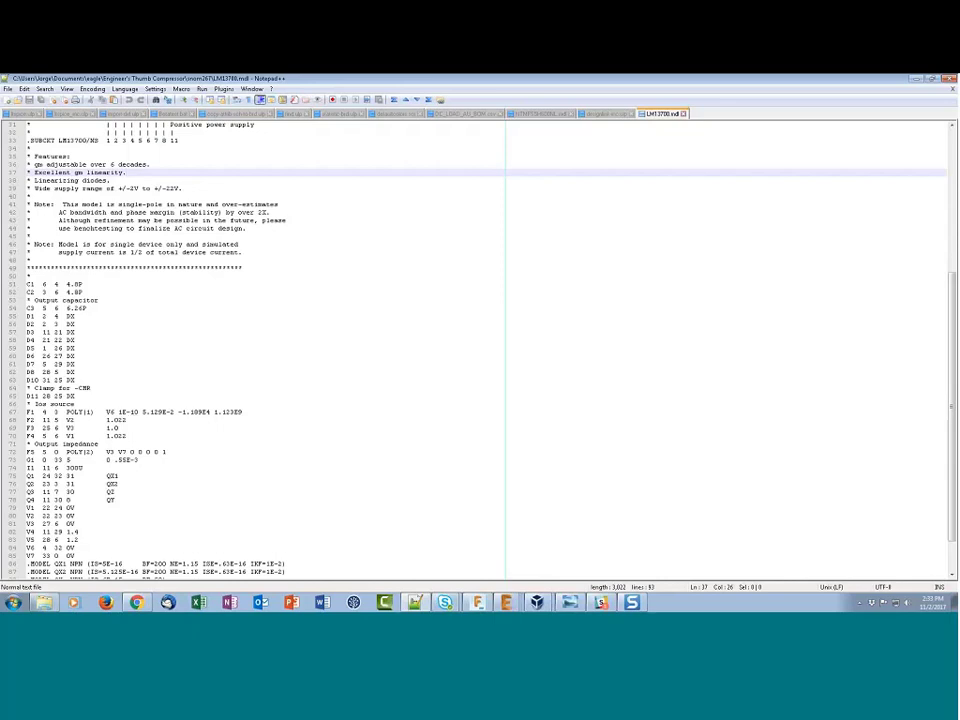
scroll(70, 398, down, 2)
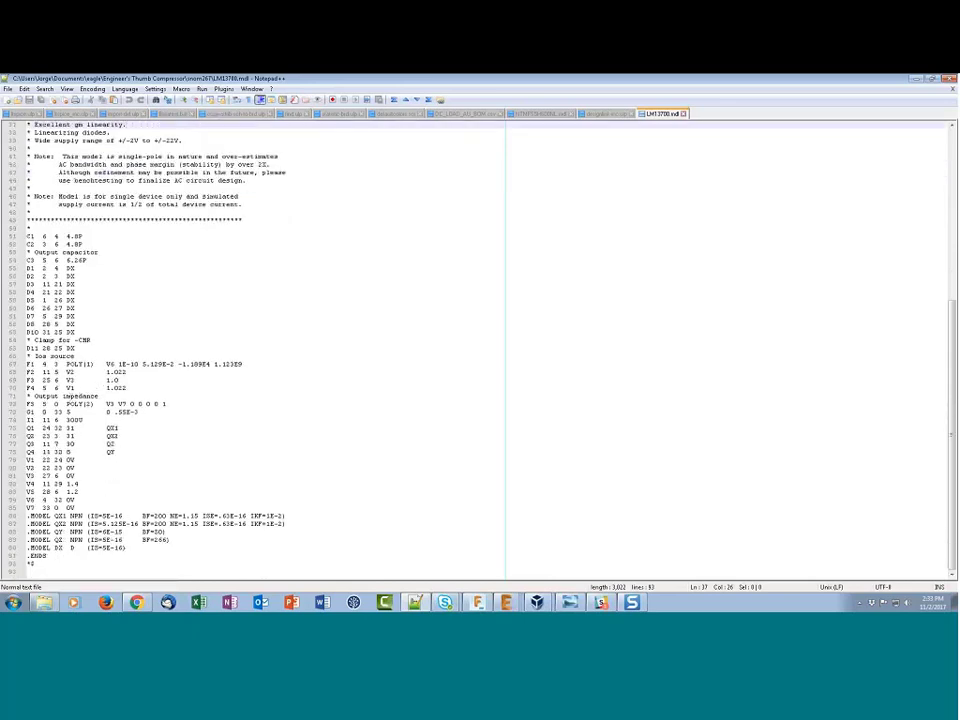
scroll(480, 381, up, 7)
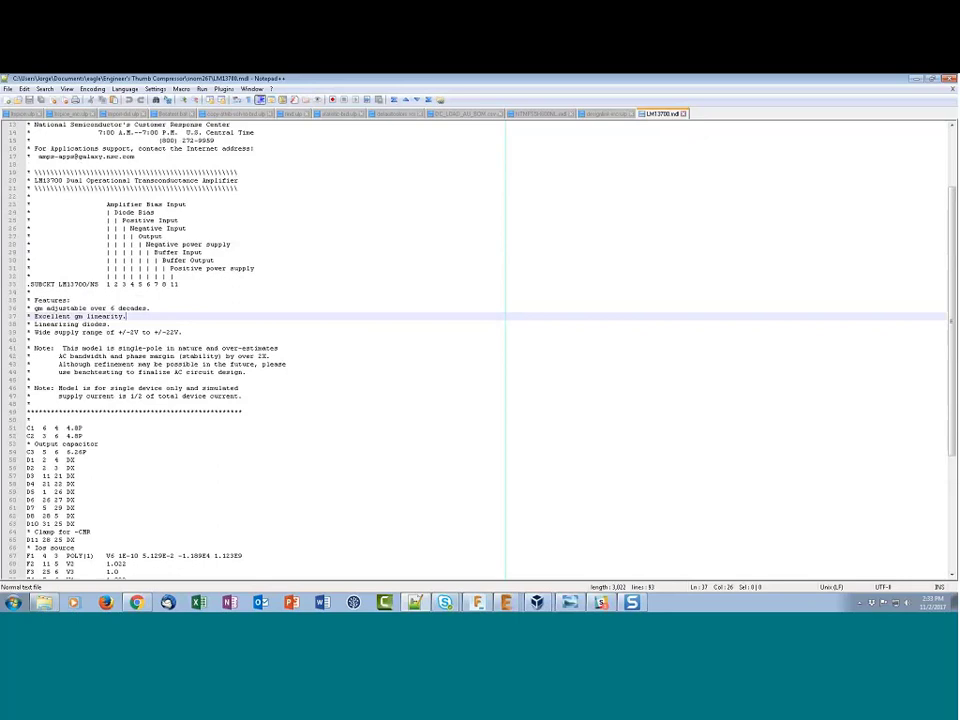
Step: Switch back to the opamp1 schematic in EAGLE and simulate an AC sweep of type Dec from 1 to 10e6
click(915, 80)
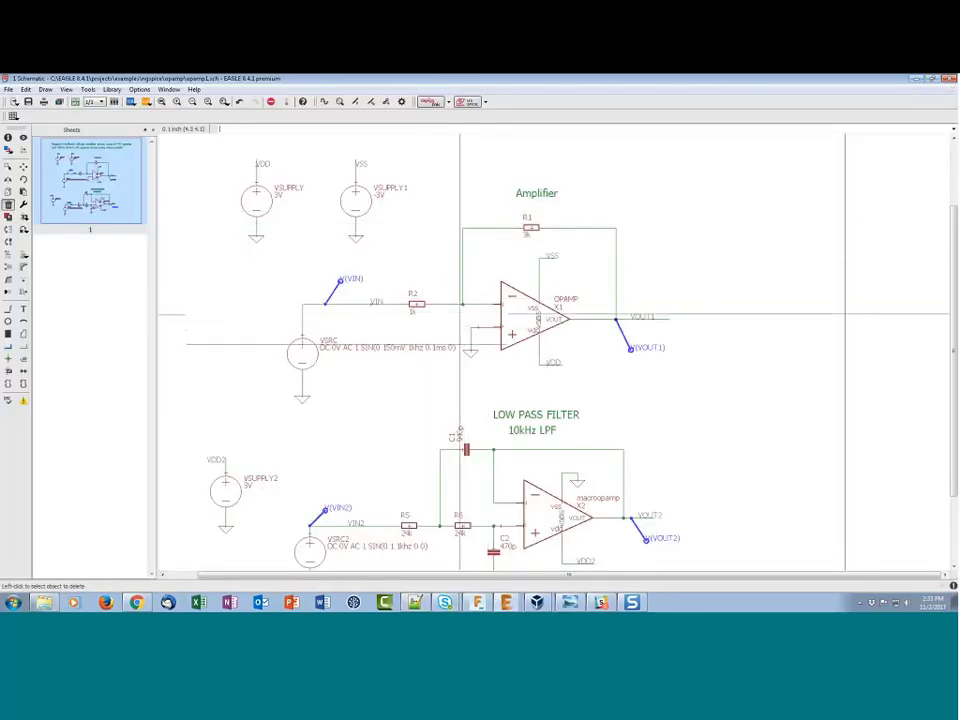
scroll(452, 356, down, 2)
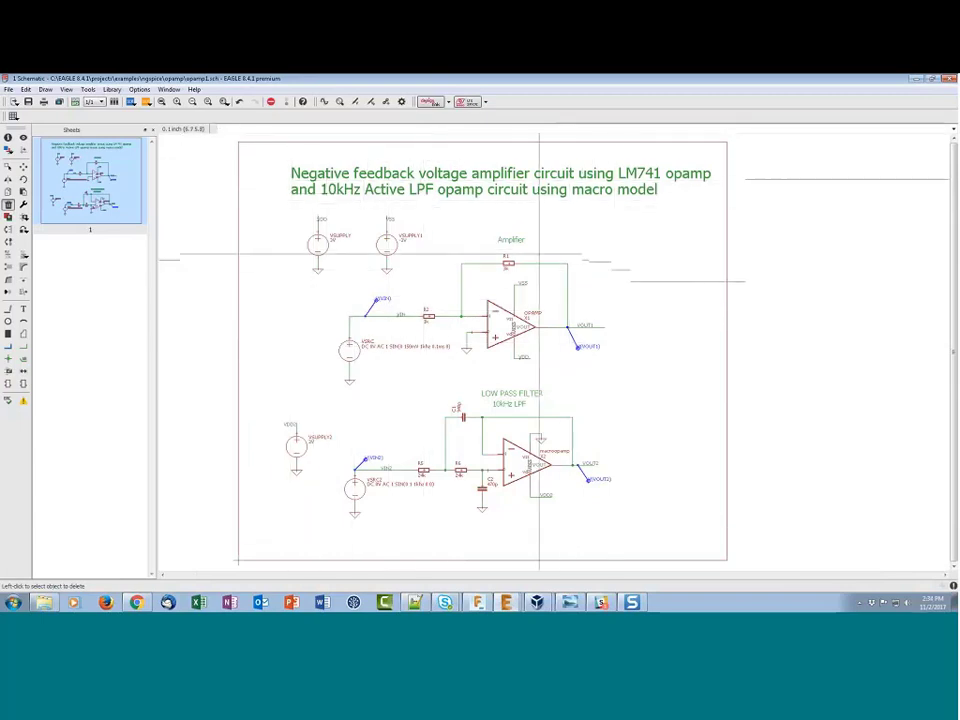
click(325, 102)
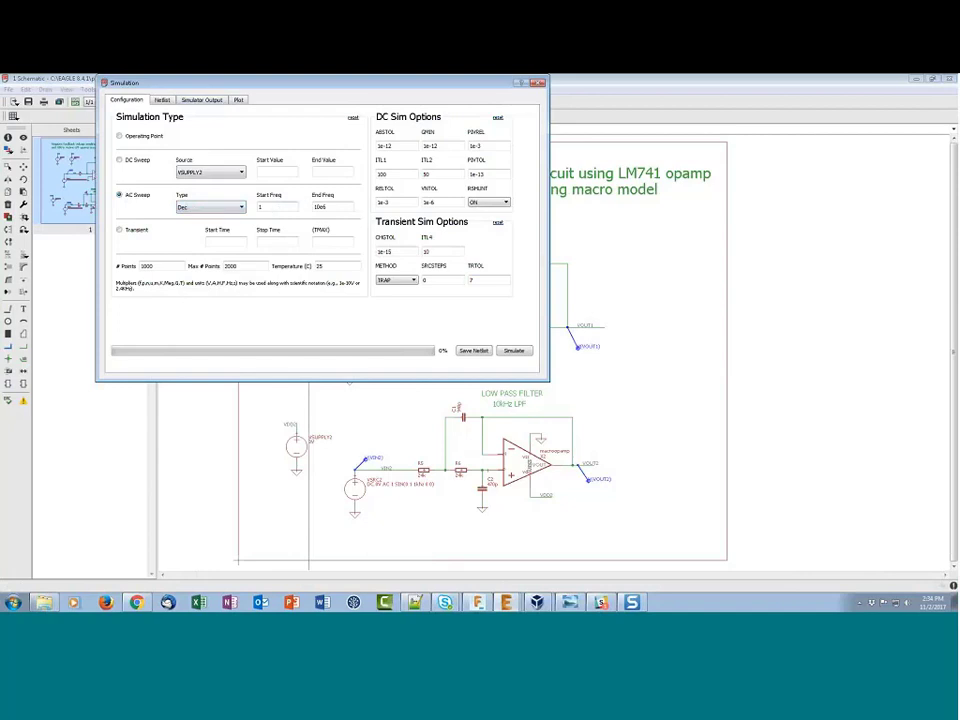
click(222, 207)
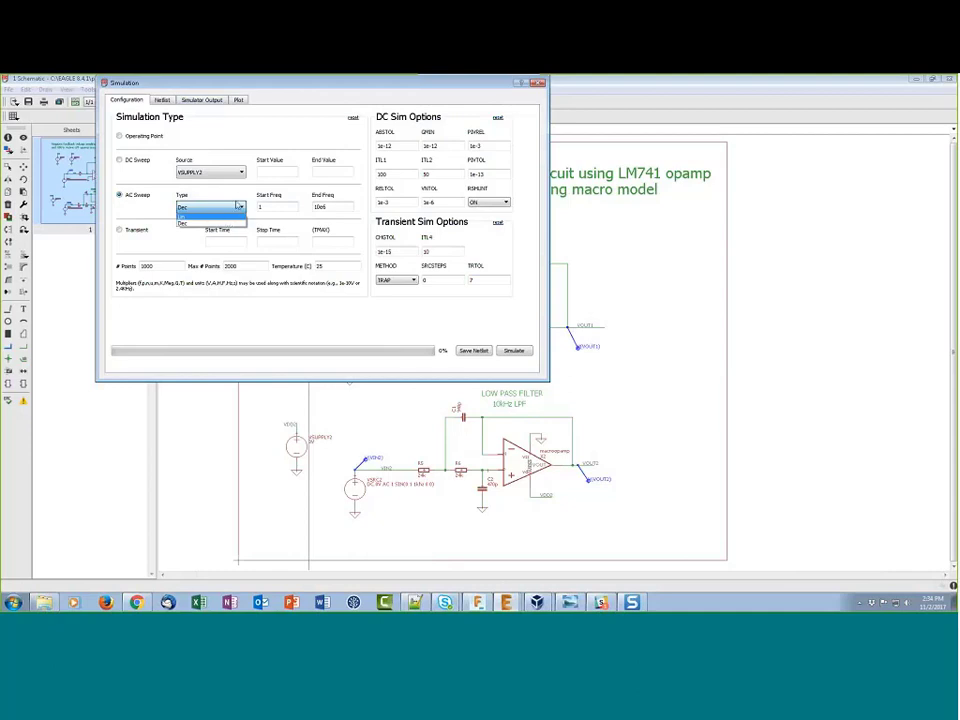
click(240, 203)
click(281, 209)
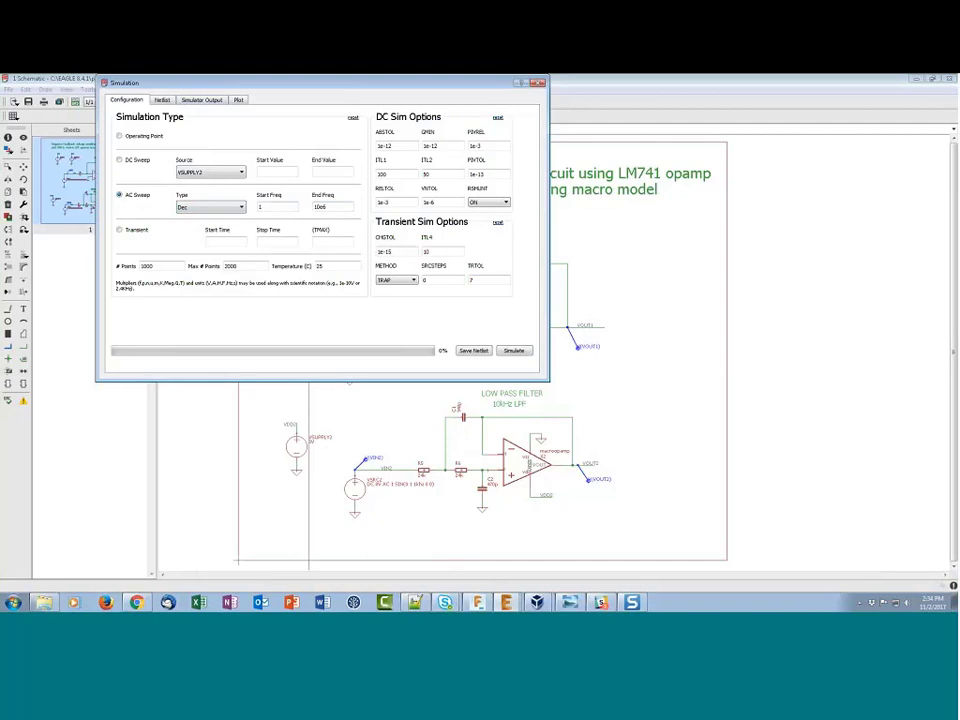
click(512, 352)
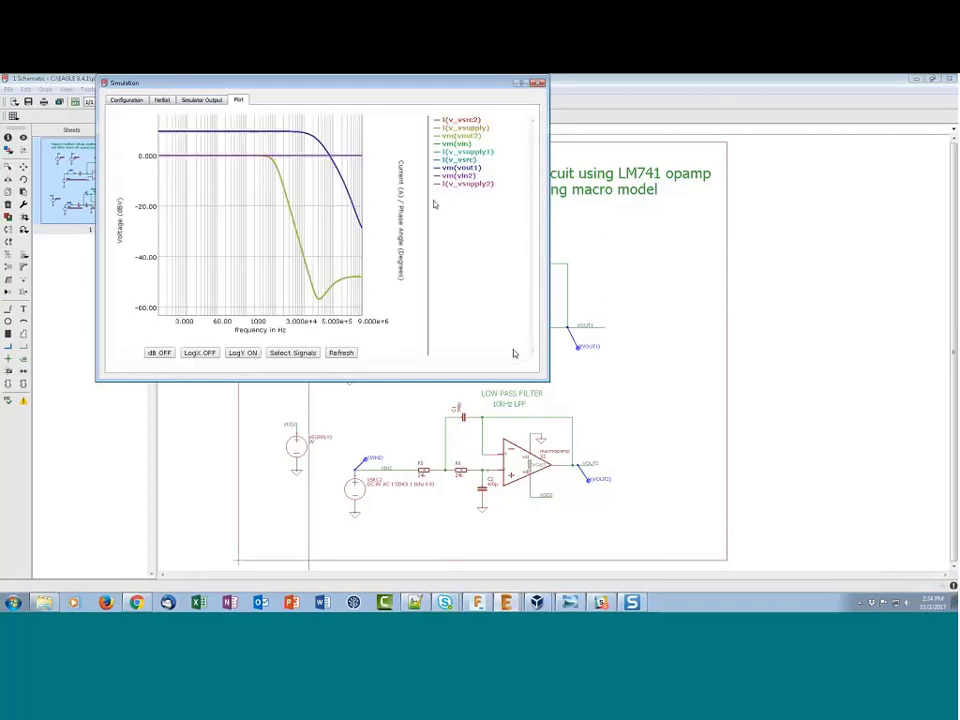
Step: Limit the AC sweep plot to vm(vout1) and vm(vout2) by turning off vm(vin), vm(vin2) and all current signals
click(339, 113)
drag(395, 88, 428, 186)
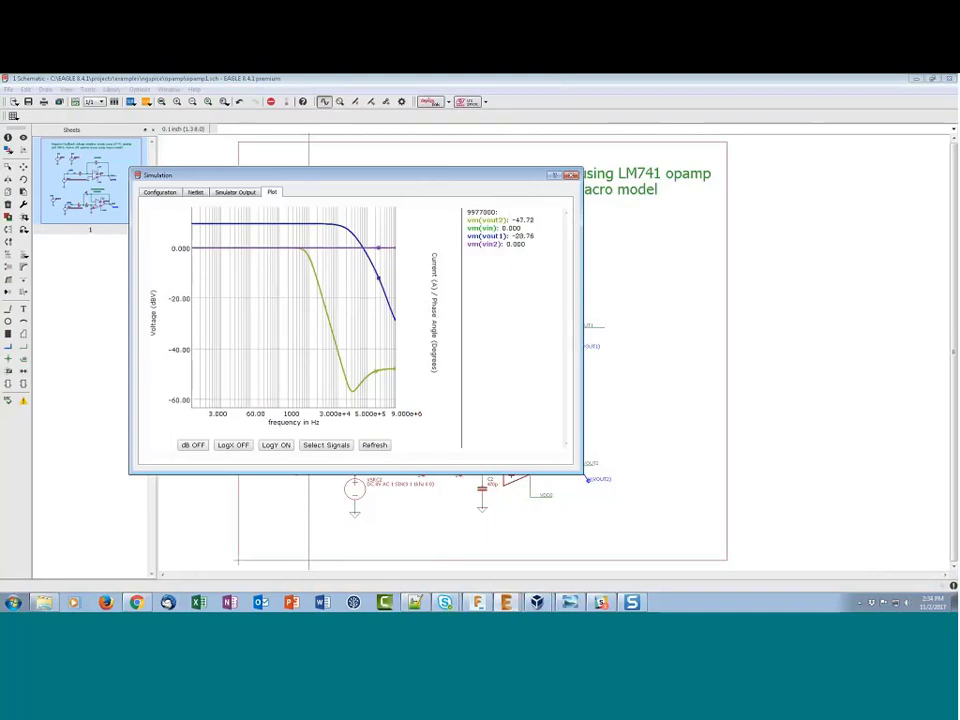
click(326, 445)
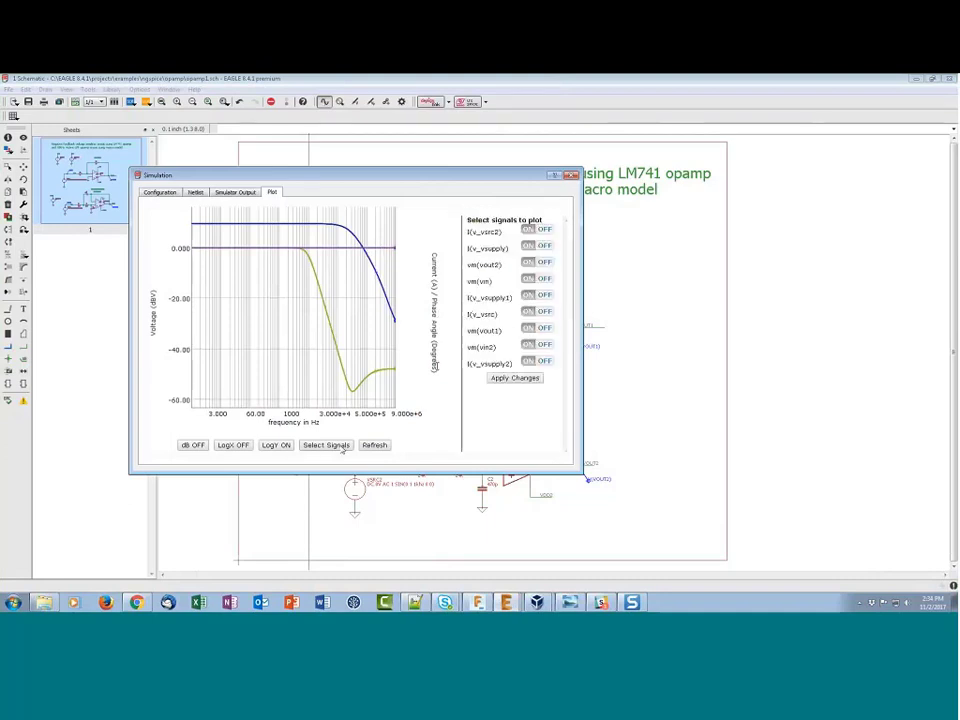
click(544, 230)
click(544, 246)
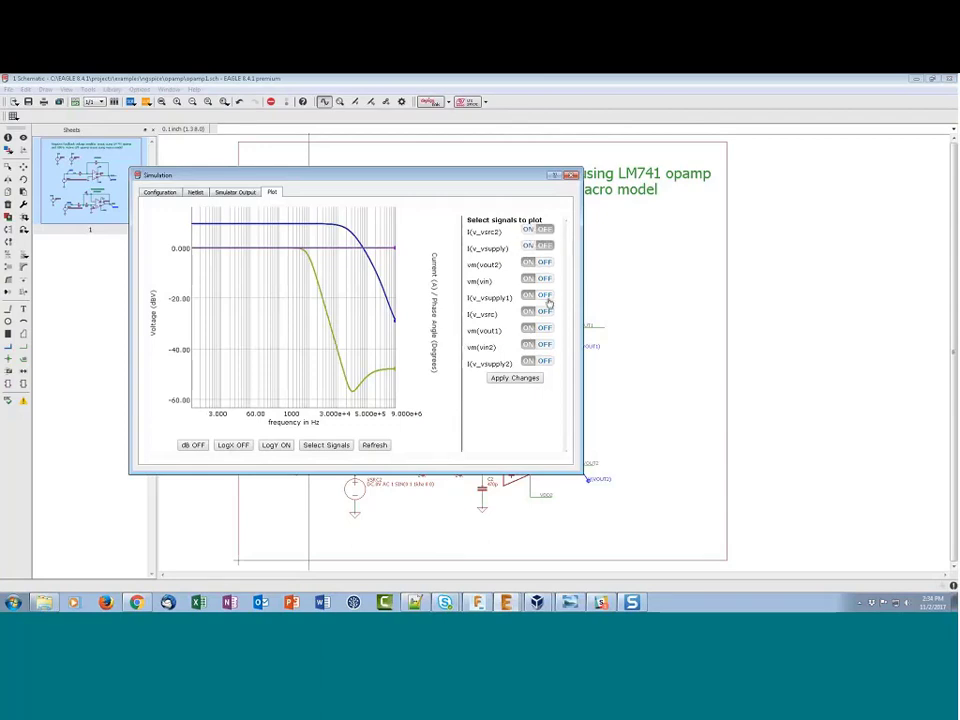
click(547, 300)
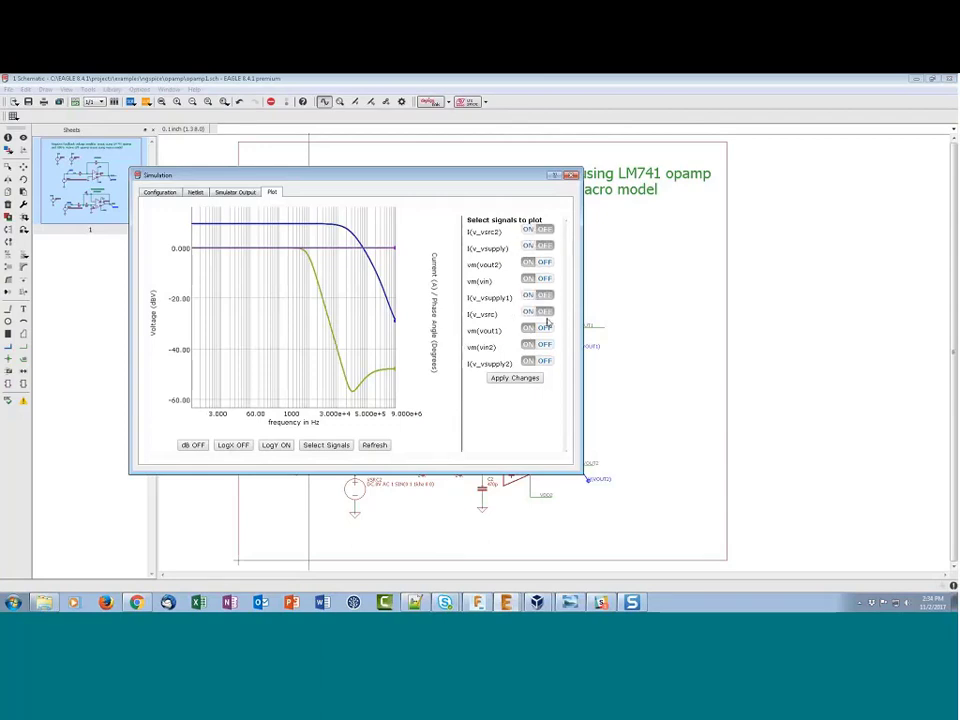
click(545, 312)
click(549, 330)
click(549, 362)
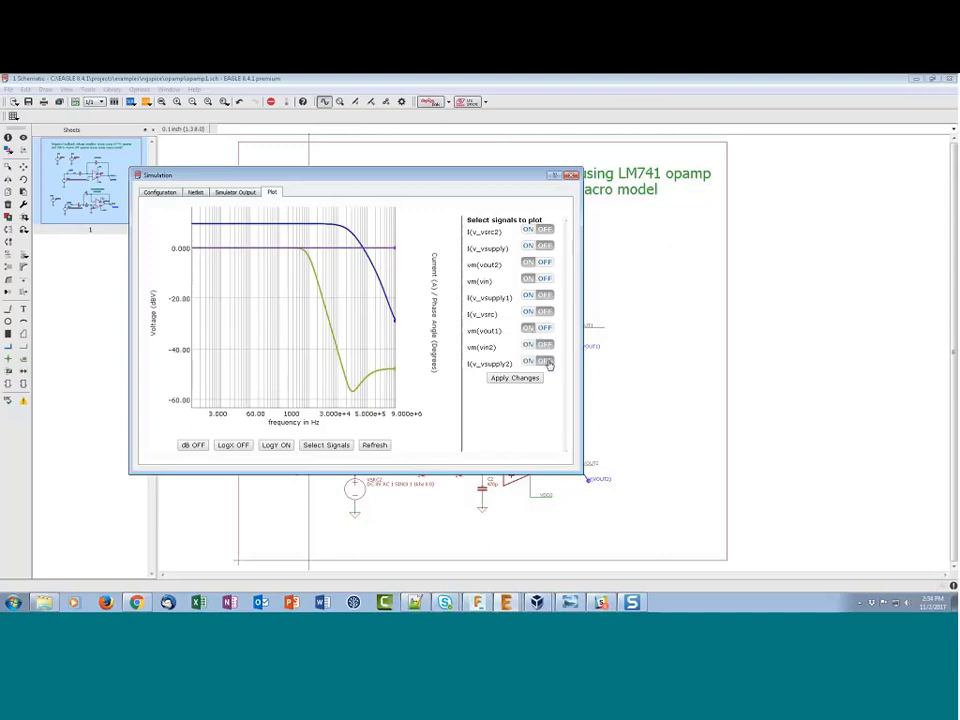
click(540, 280)
click(506, 381)
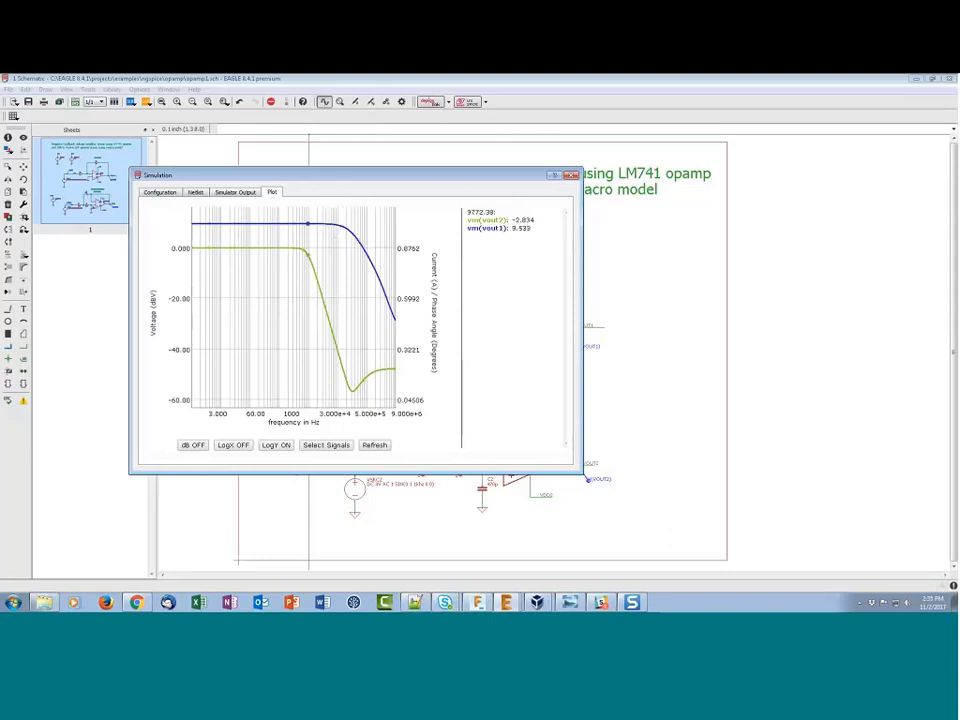
Step: Compare the vm(vout1) and vm(vout2) frequency responses with the amplifier and low pass filter circuits in the schematic
drag(300, 175, 236, 392)
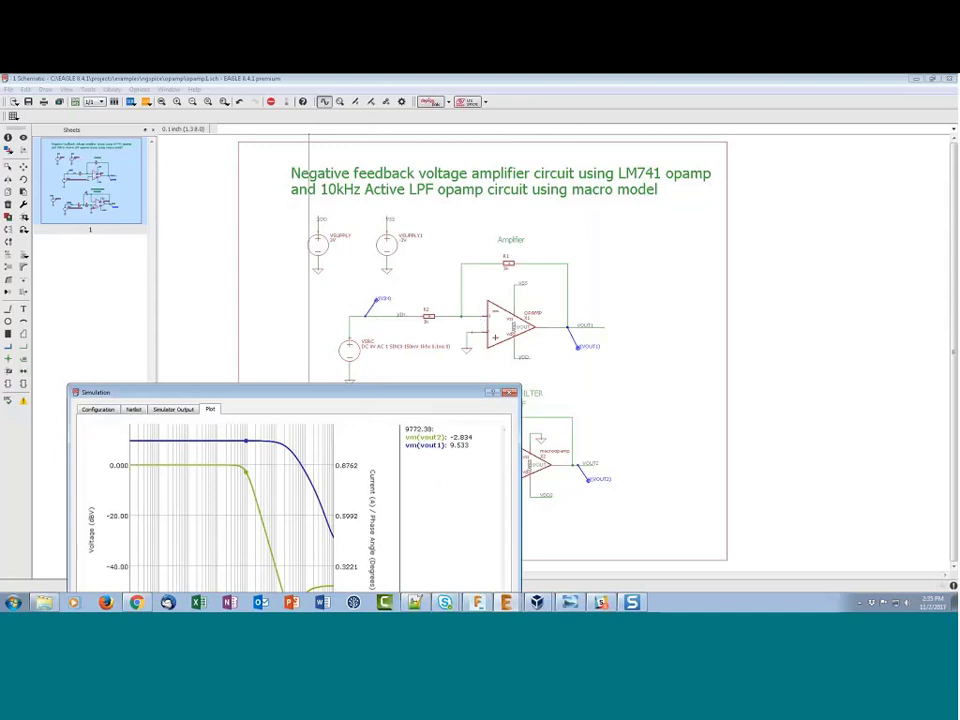
drag(378, 393, 482, 199)
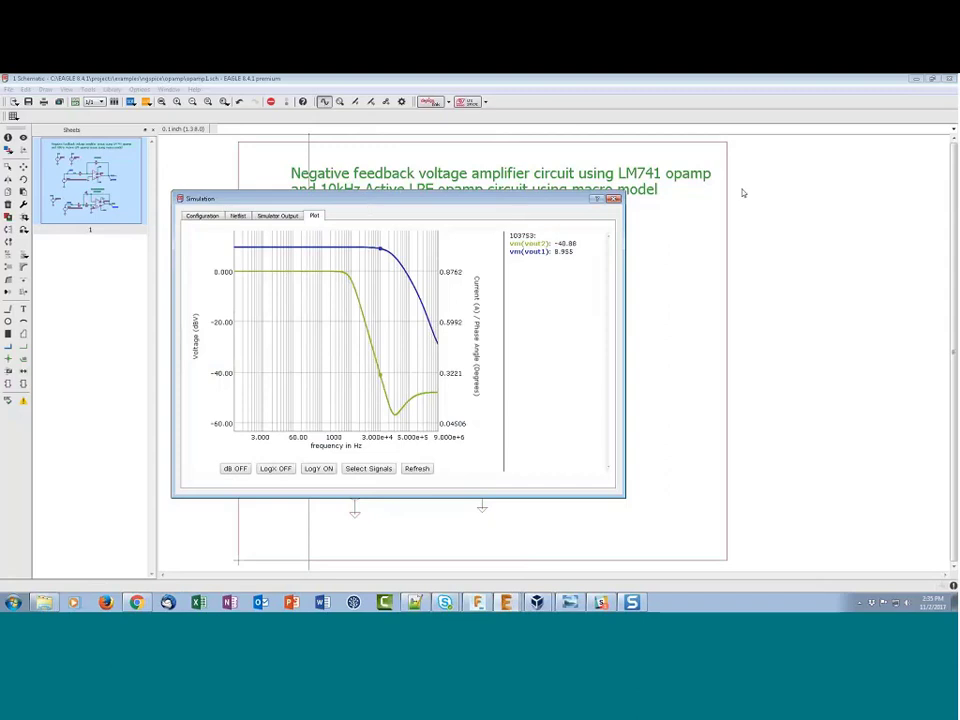
drag(351, 199, 735, 195)
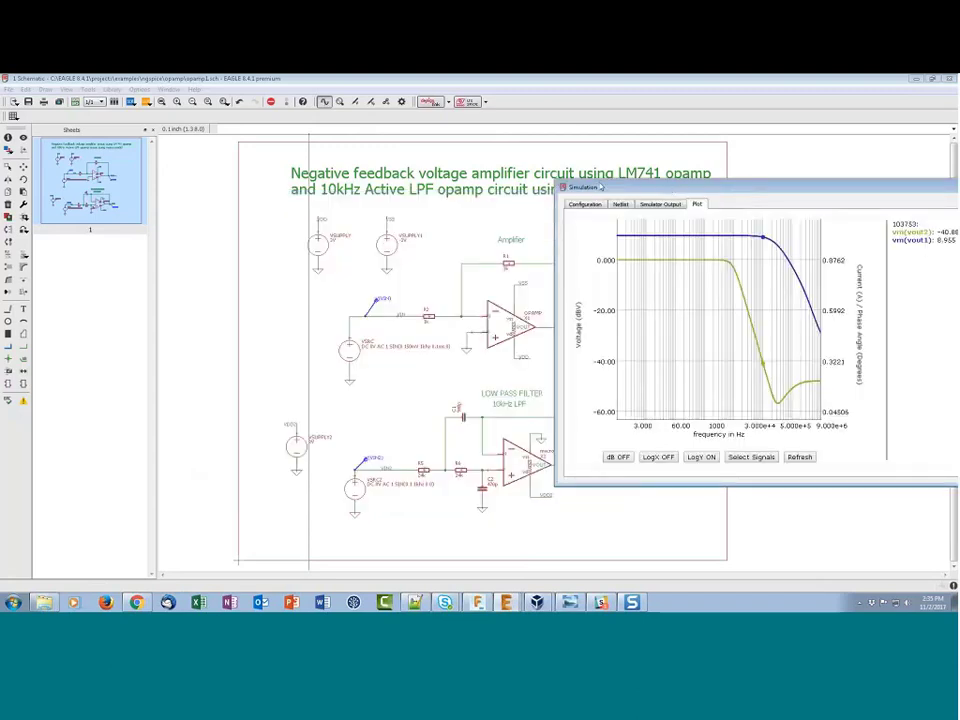
drag(600, 187, 249, 191)
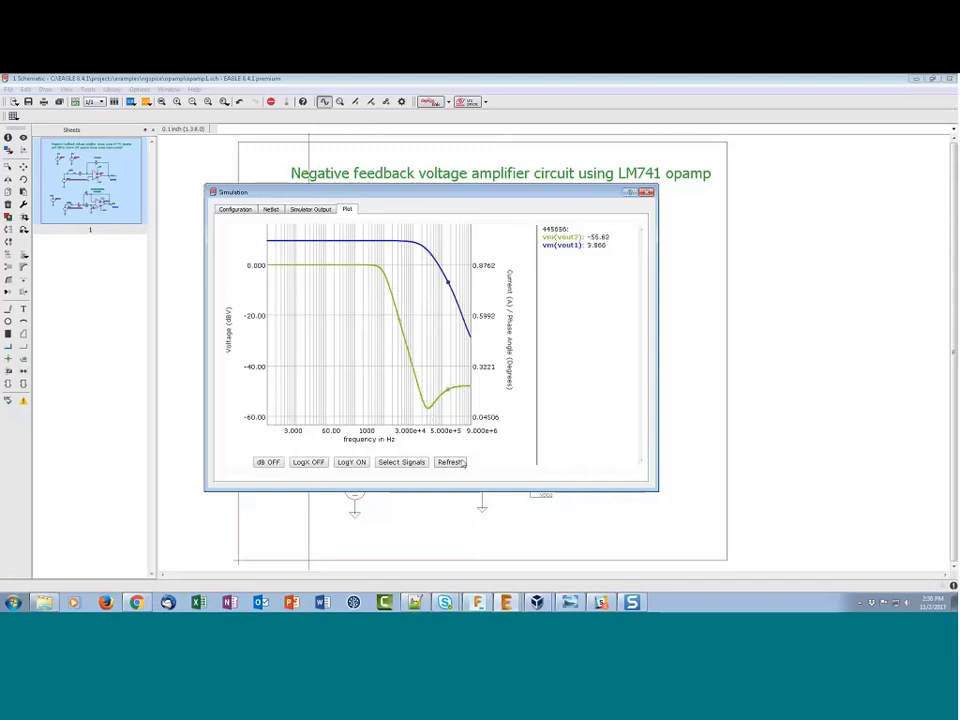
Step: Refresh the plot to restore all signals, and close the simulation window
click(449, 462)
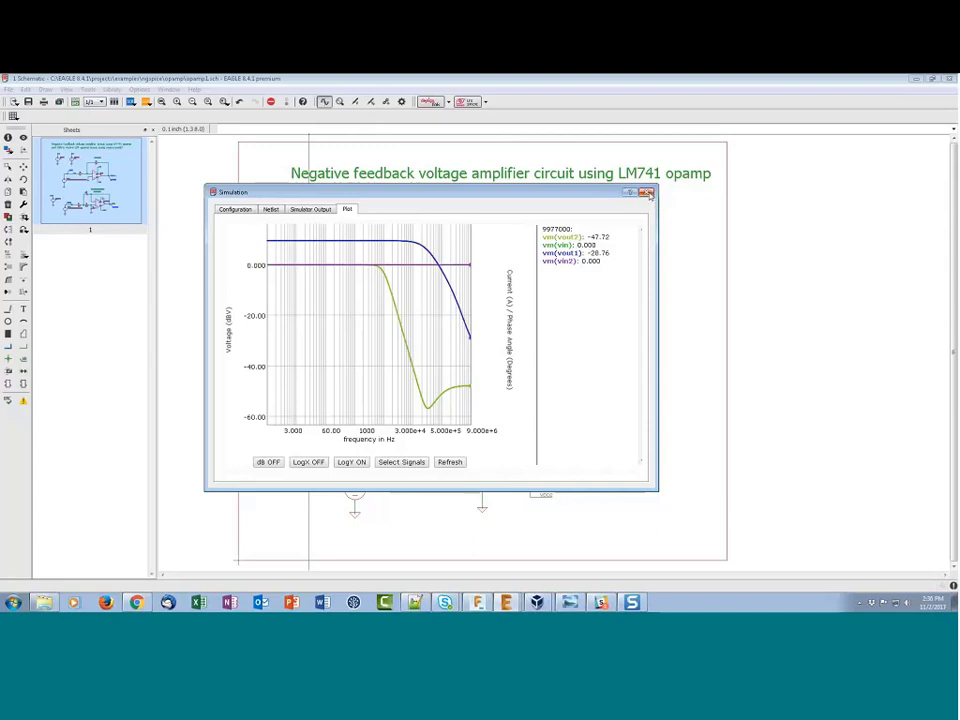
click(648, 192)
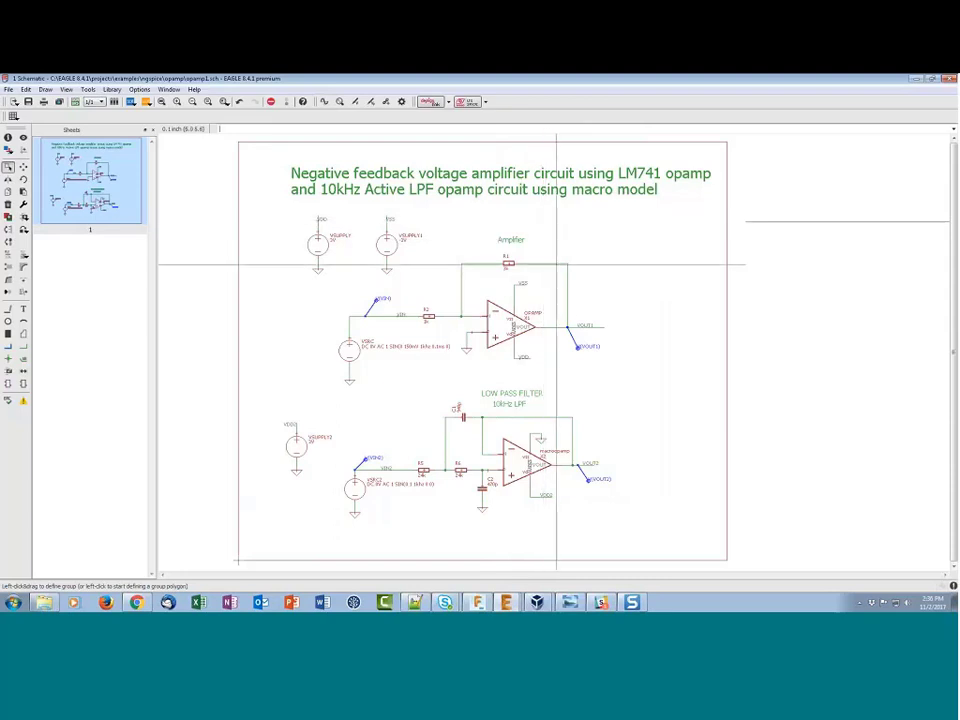
click(385, 103)
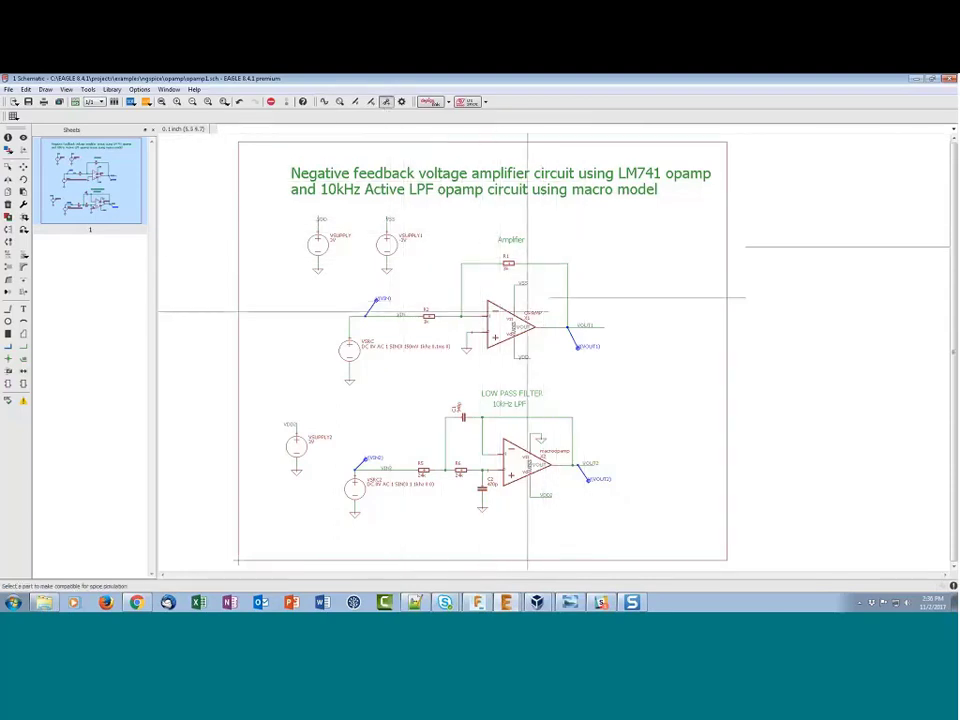
key(Escape)
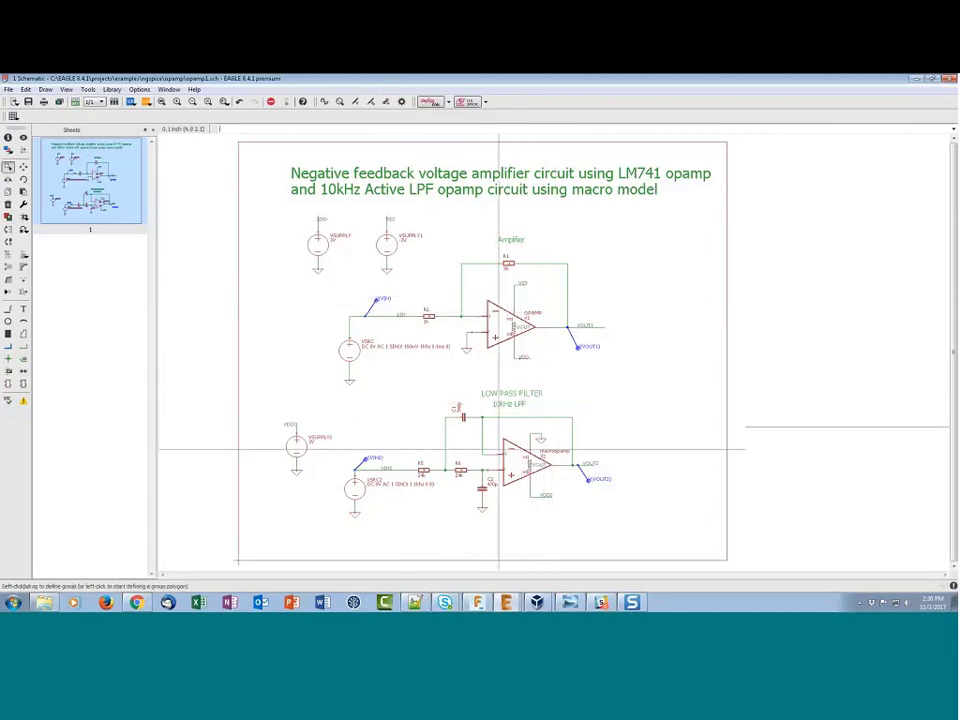
Step: Switch to the EAGLE Control Panel and collapse the opamp and ngspice example folders
click(507, 603)
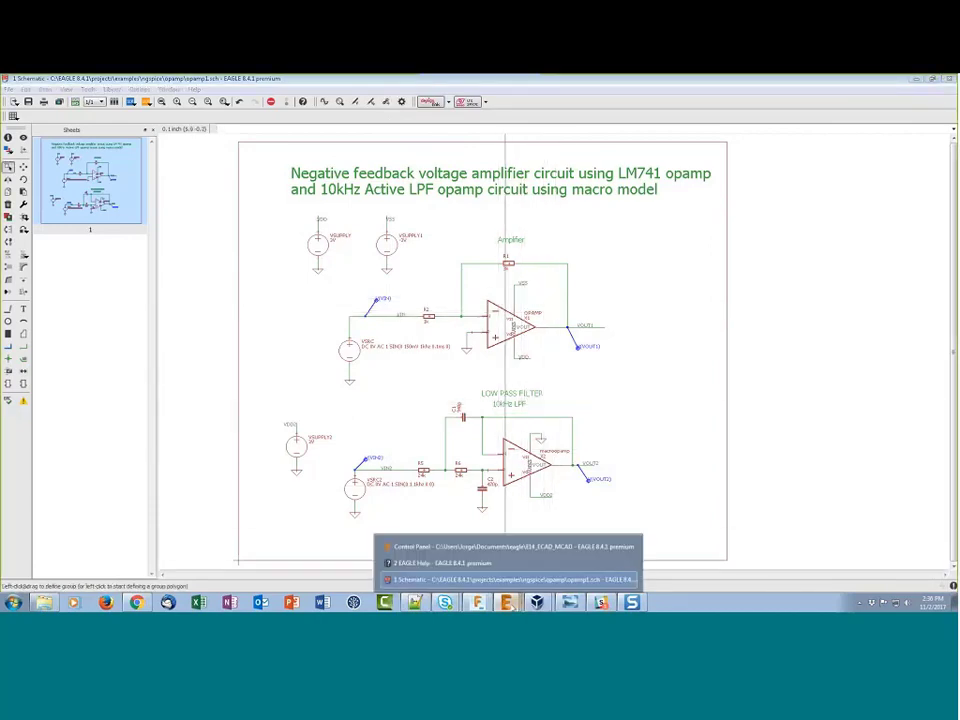
click(491, 549)
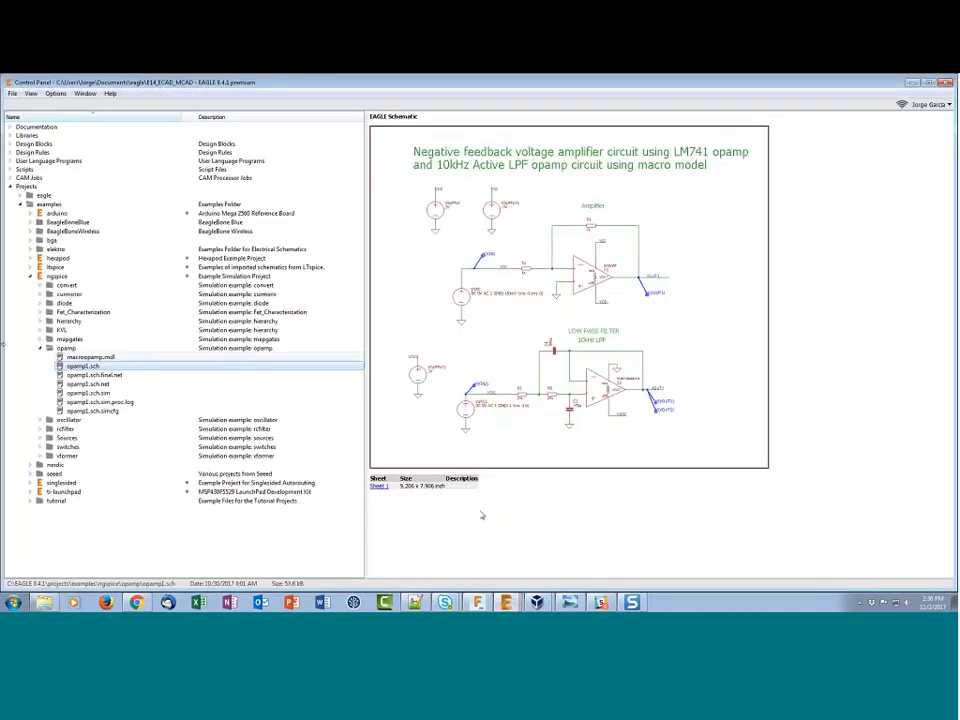
click(40, 349)
click(31, 275)
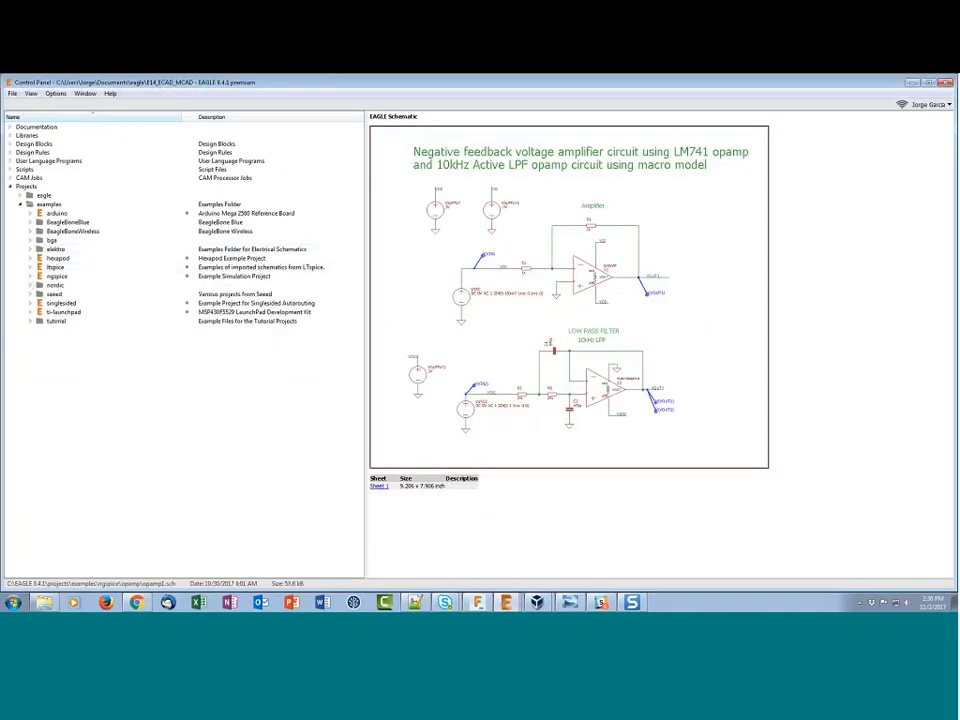
Step: Preview the BTS141 device of DC_LOAD.lbr in the eagle folder's DC_LOAD project, and open that library in a maximized editor
click(20, 196)
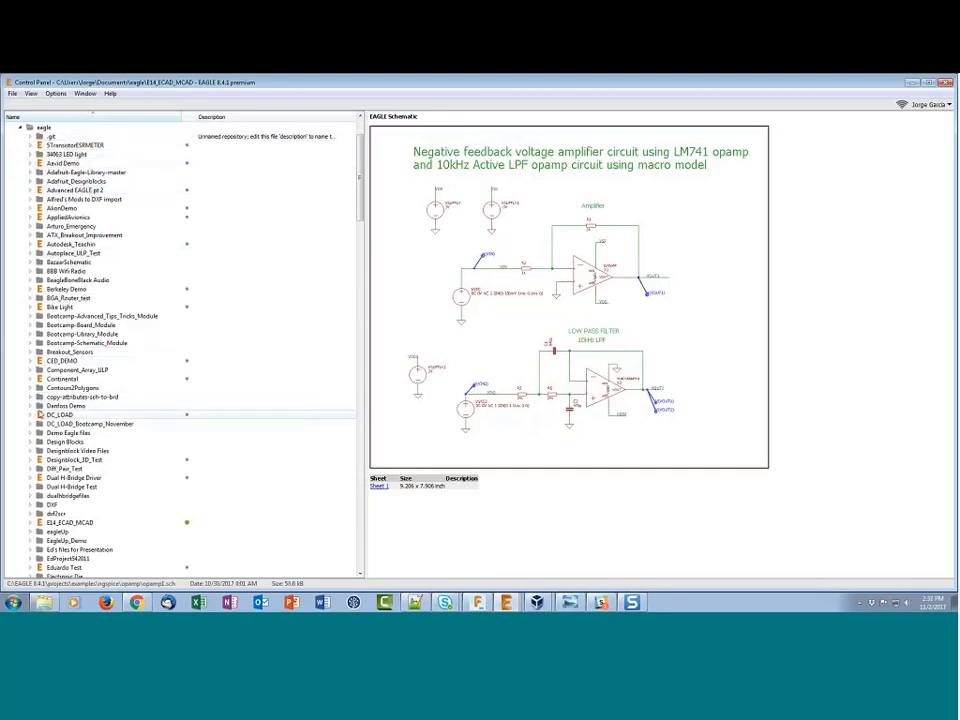
click(32, 414)
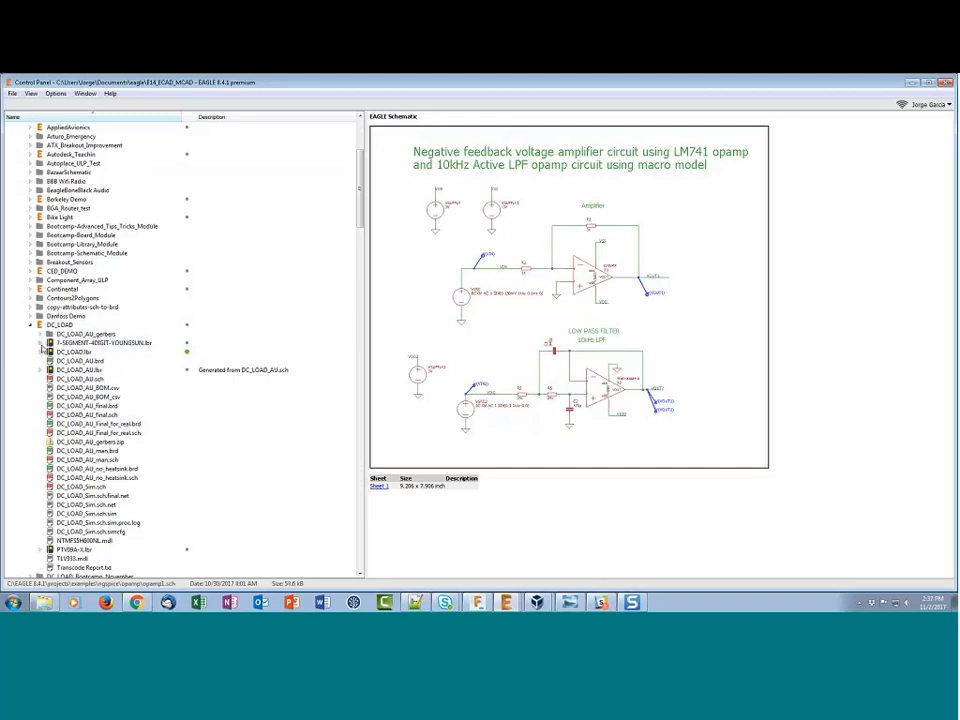
click(41, 352)
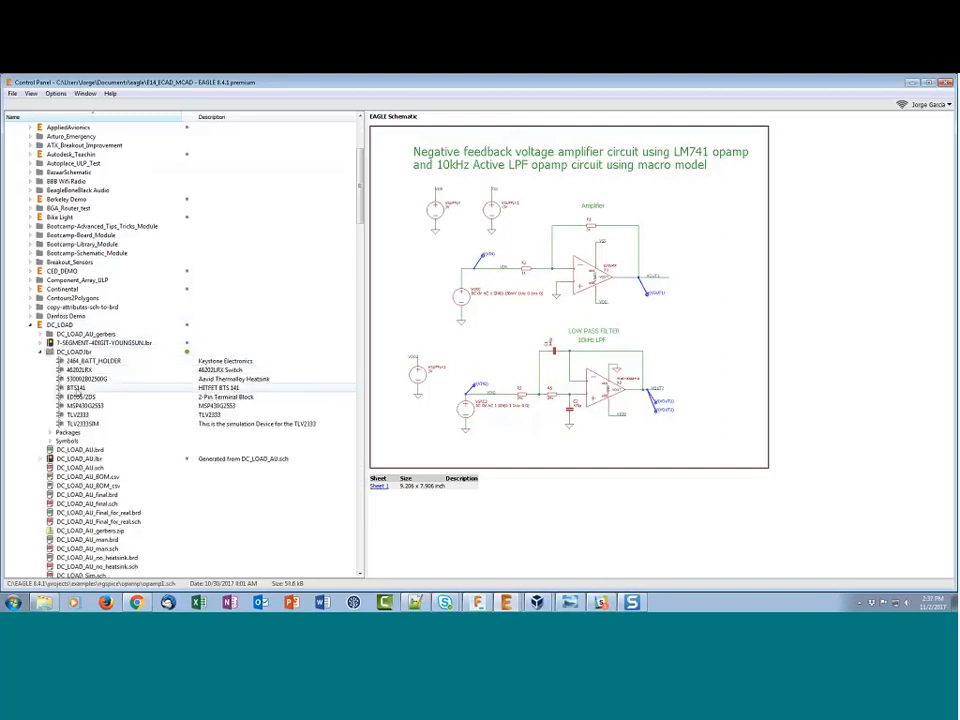
click(75, 387)
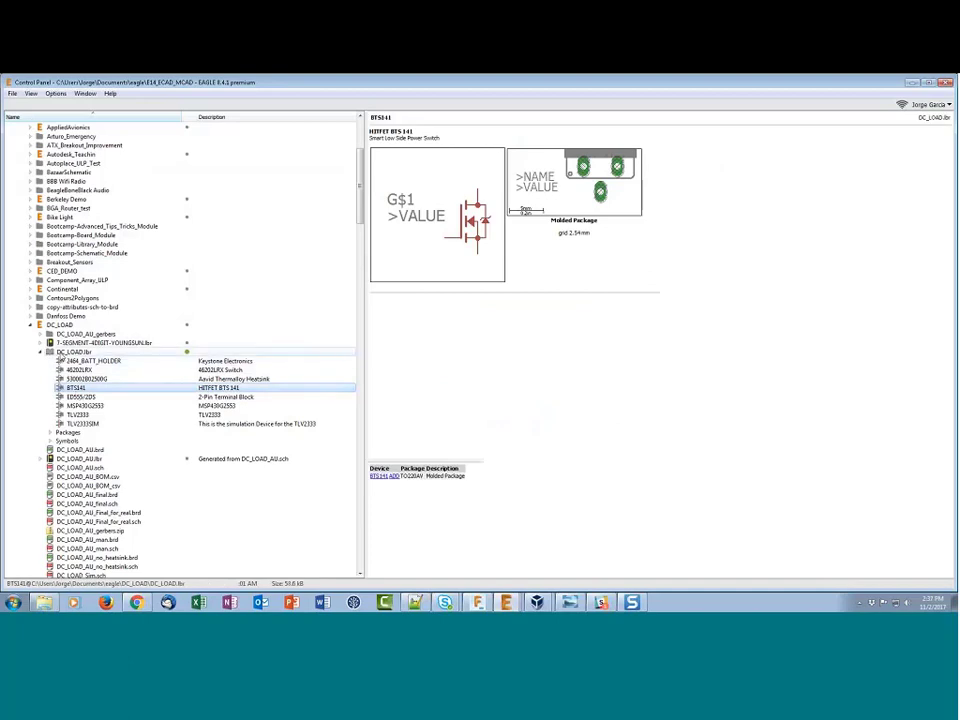
double_click(62, 353)
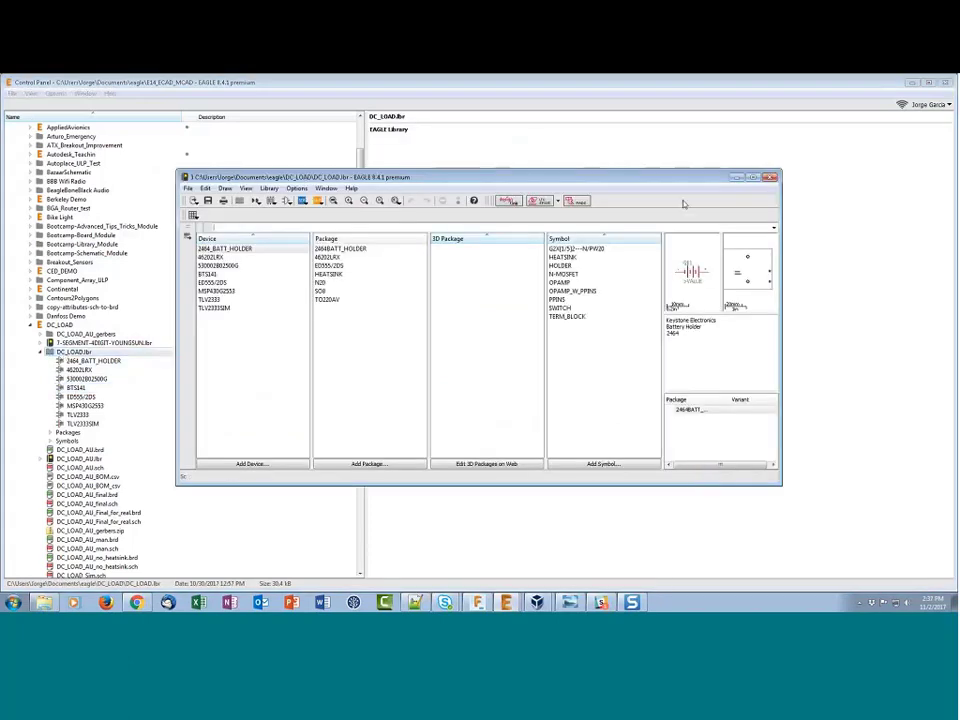
click(752, 177)
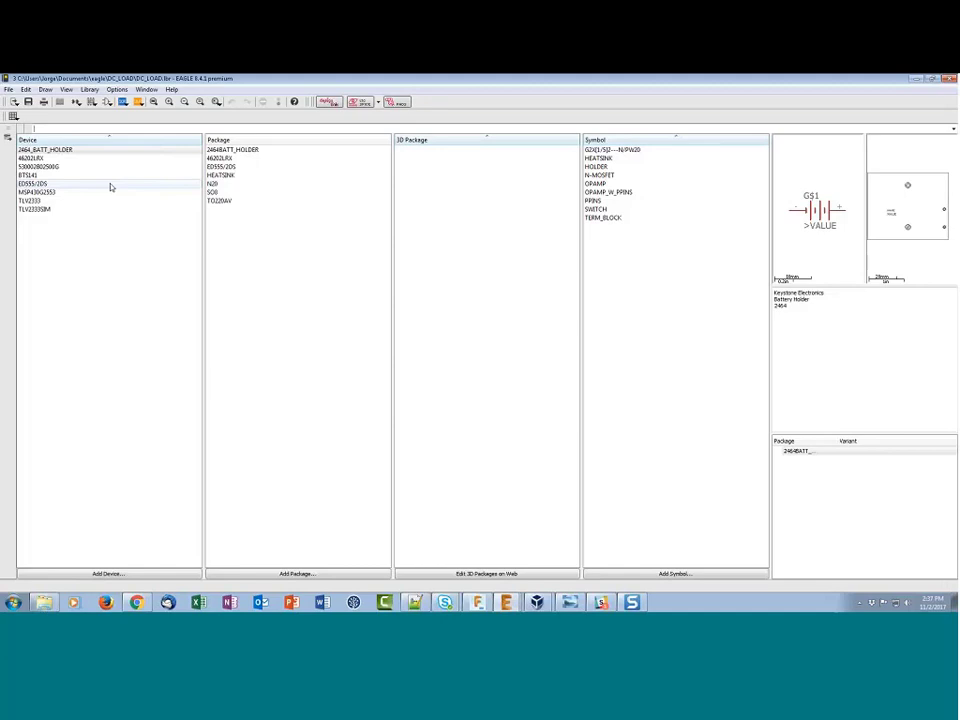
Step: Open the BTS141 device and start adding a SPICE model to it with the type M: MOSFET
click(41, 175)
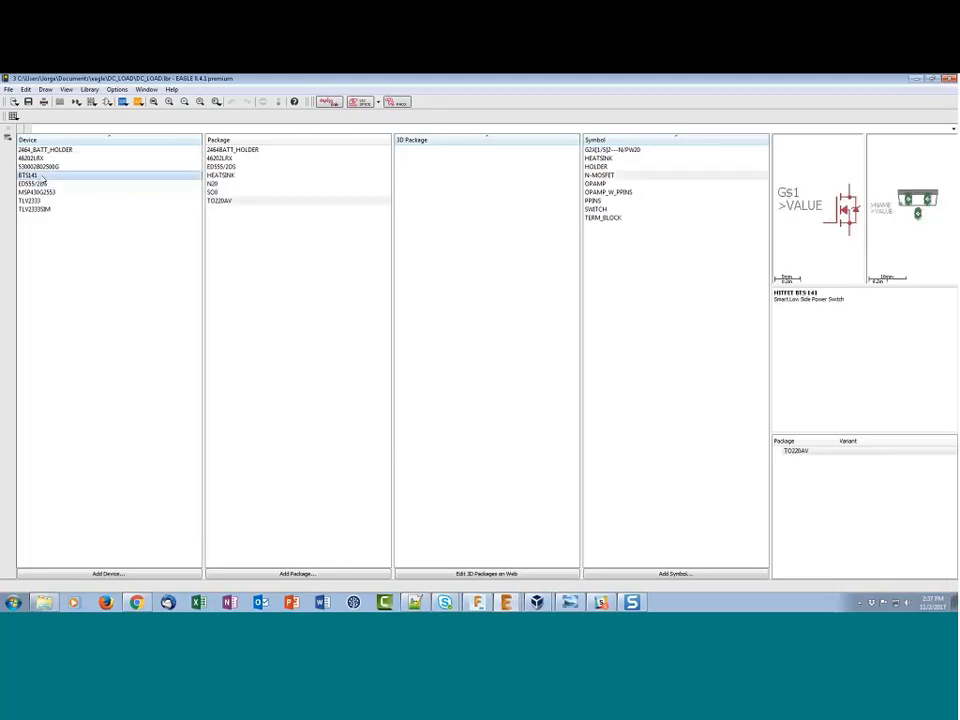
double_click(41, 176)
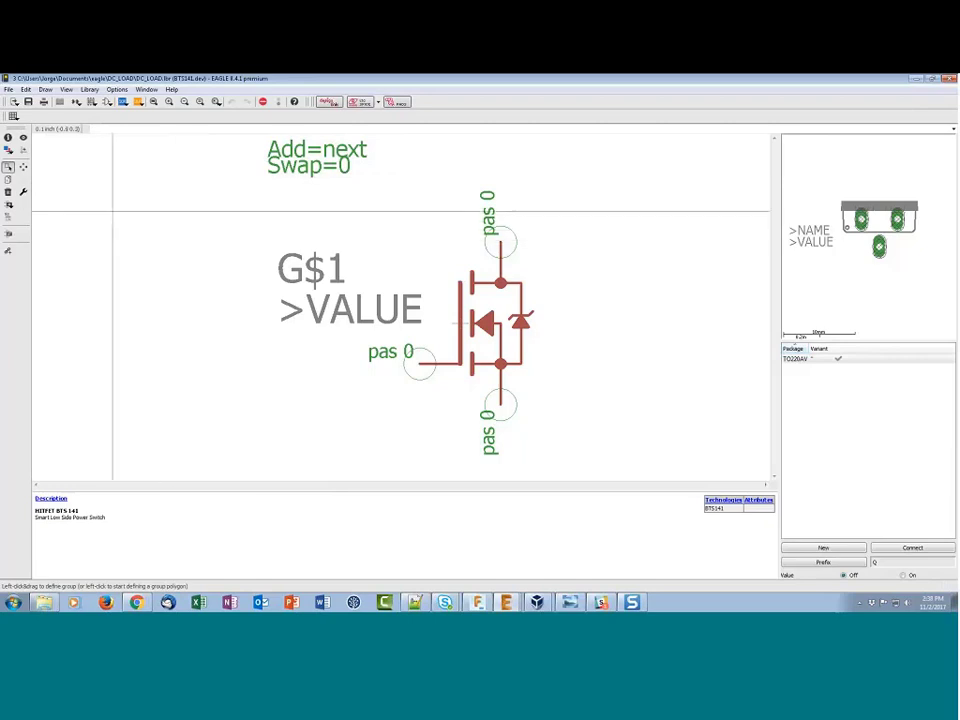
click(8, 253)
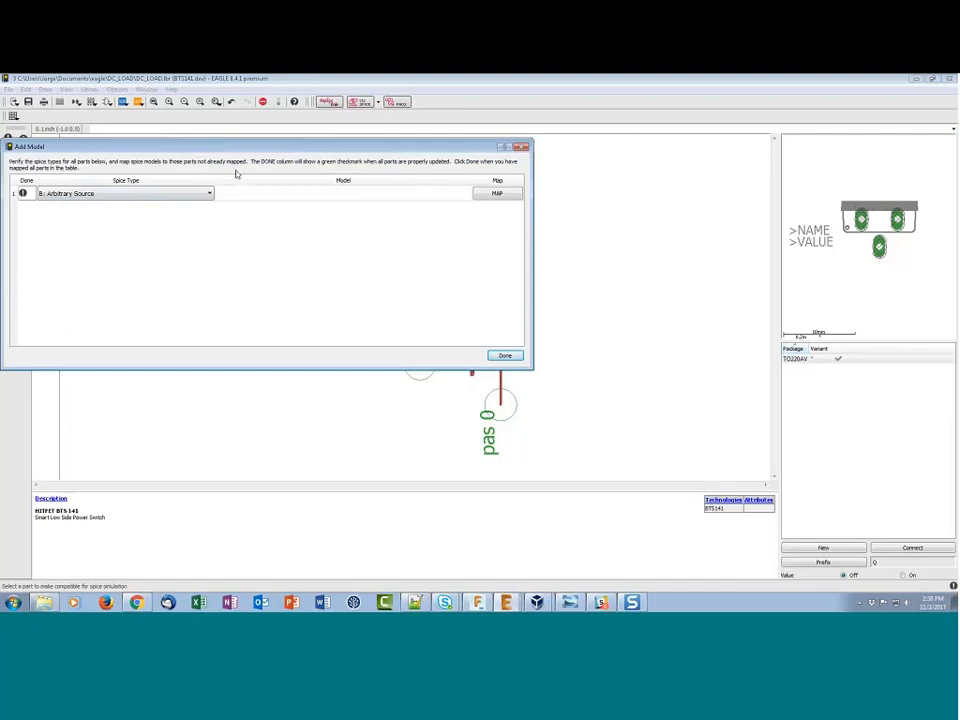
click(336, 223)
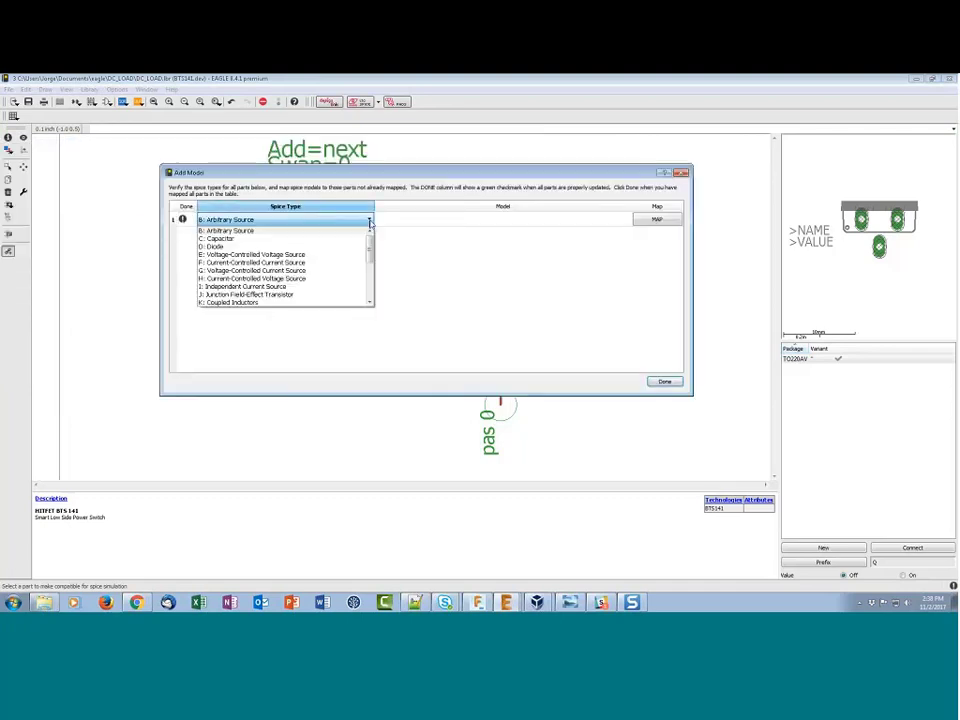
drag(370, 256, 337, 274)
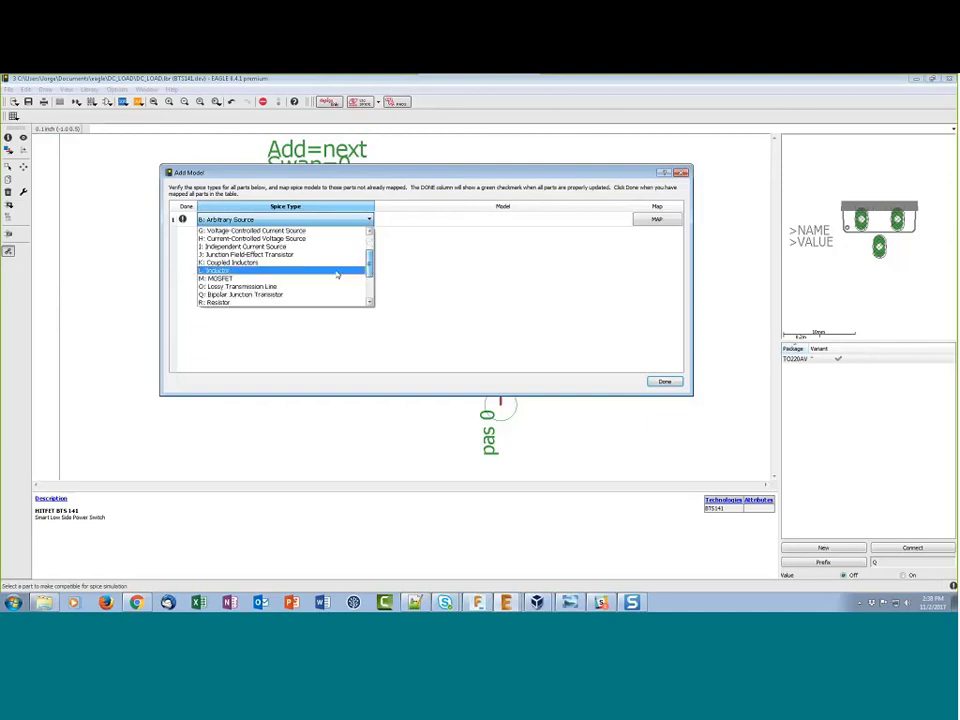
click(337, 278)
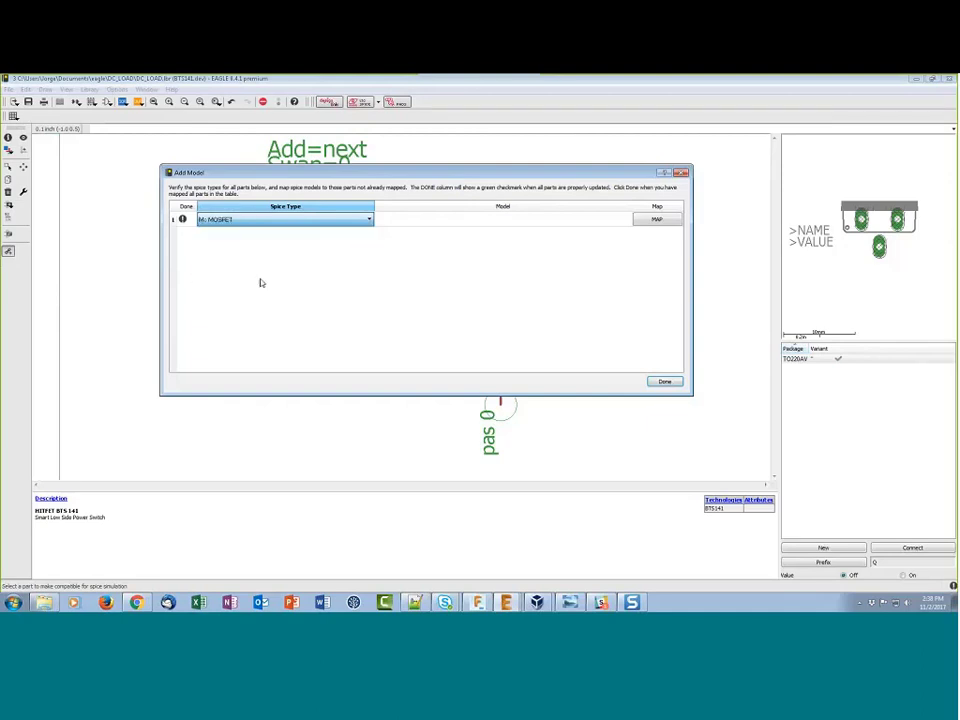
Step: Try to load NTMFS5H600NL.mdl from the DC_LOAD folder as the mapped model for BTS141
click(655, 220)
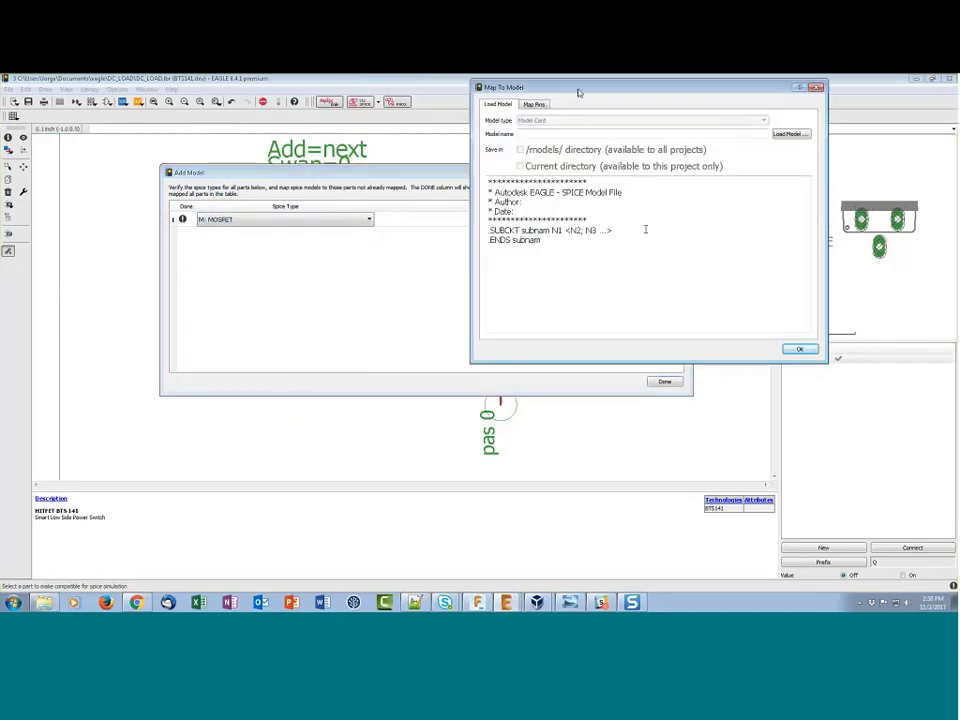
drag(590, 88, 443, 158)
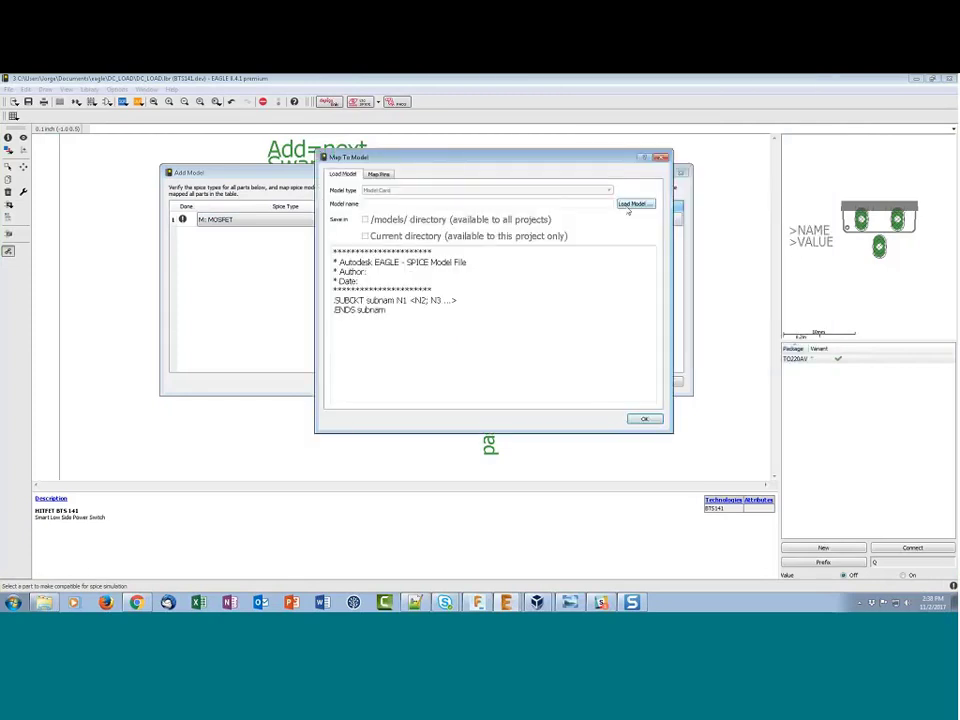
click(628, 207)
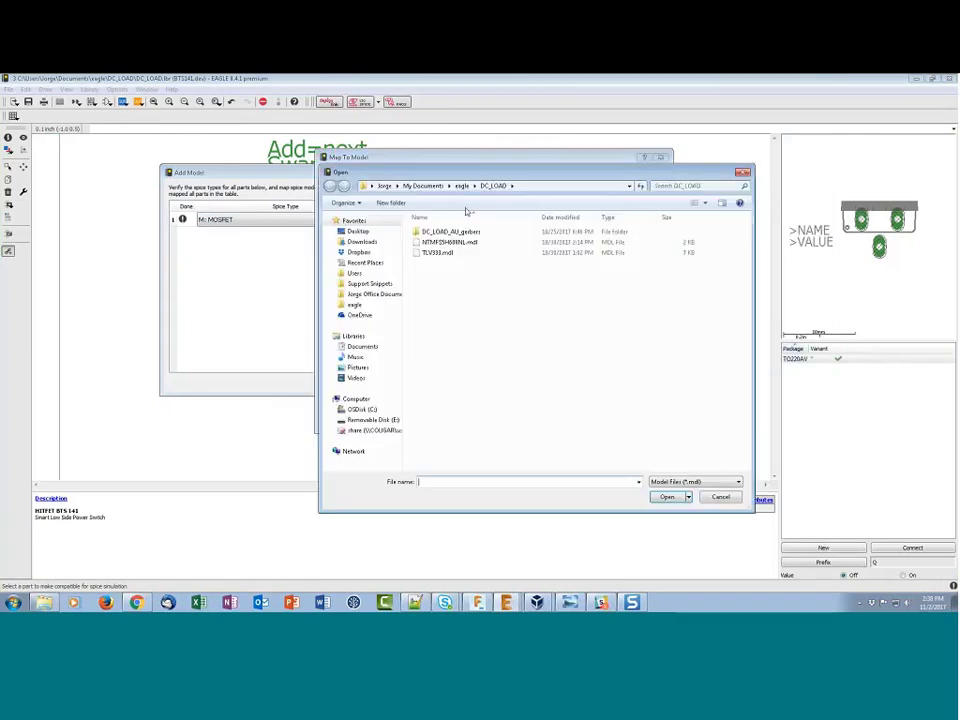
click(461, 245)
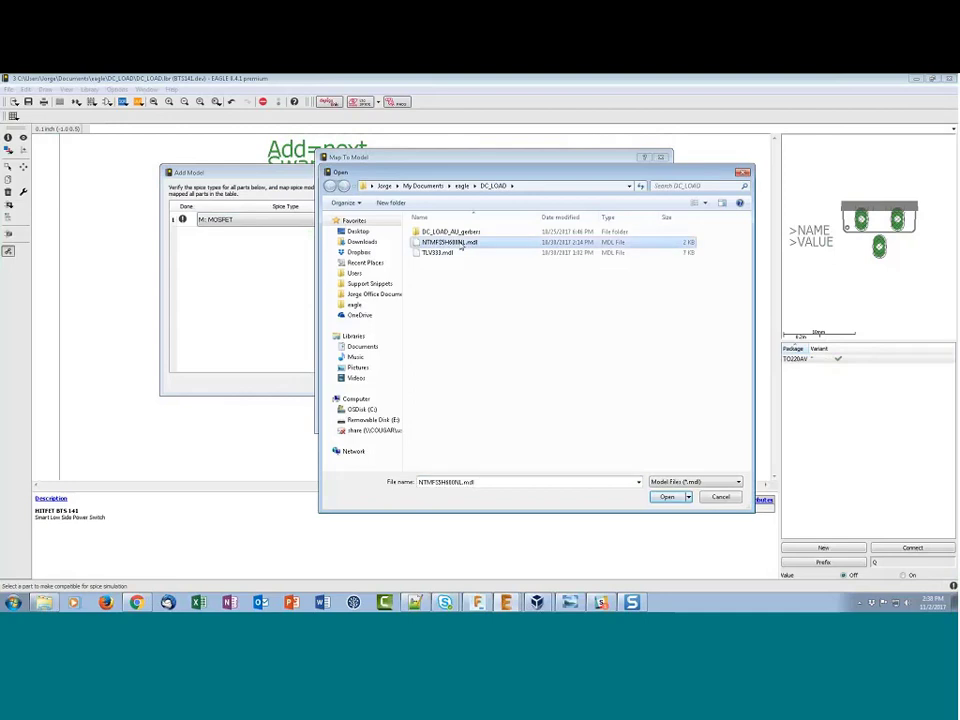
click(666, 497)
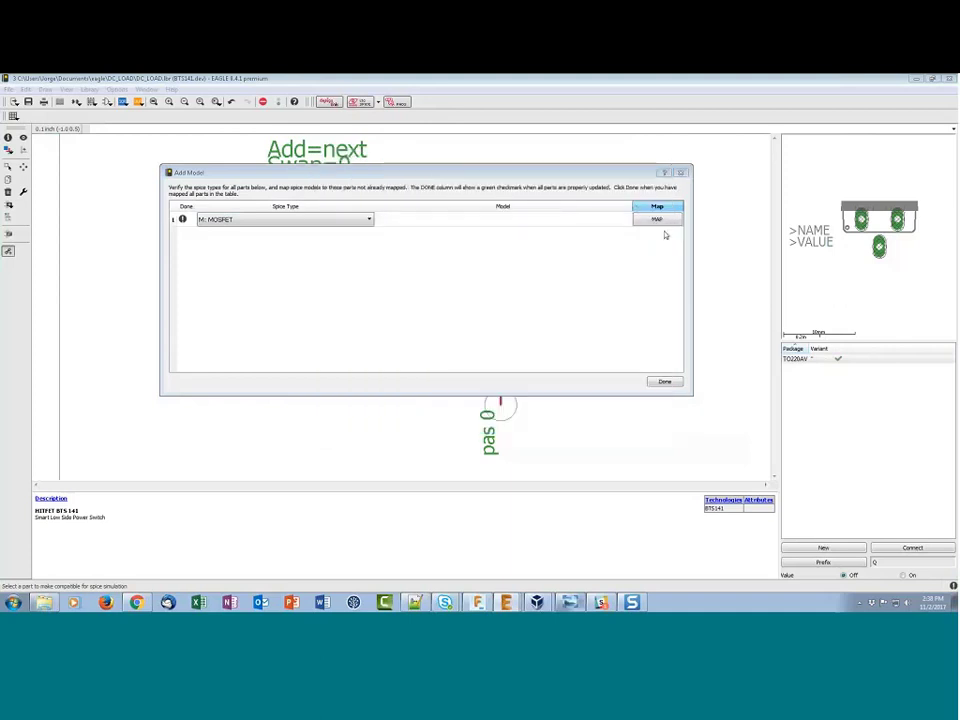
mouse_move(506, 600)
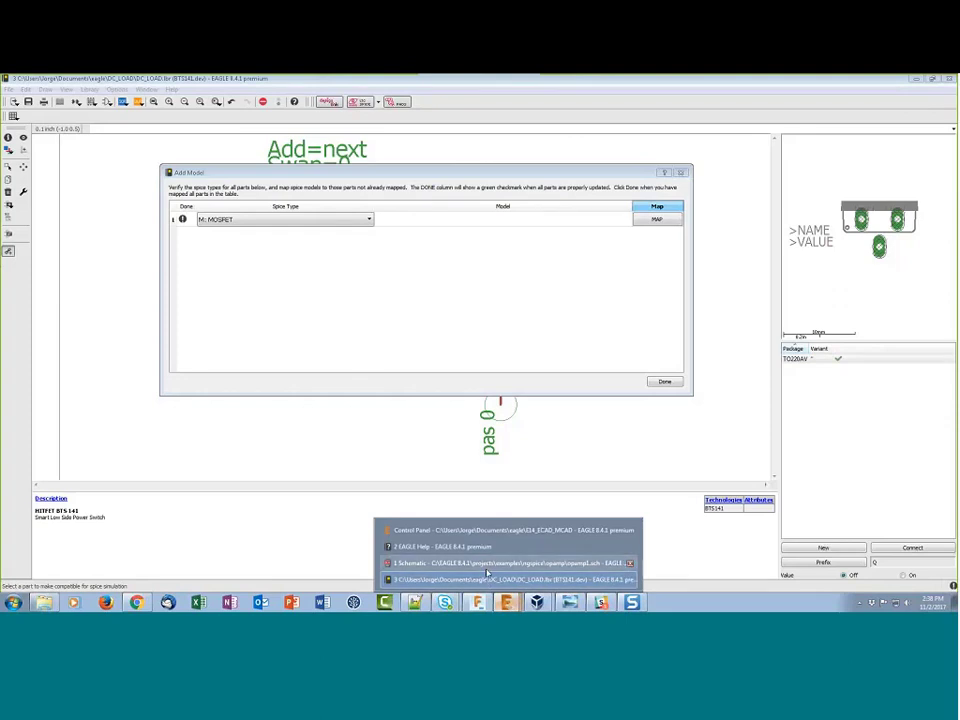
click(487, 572)
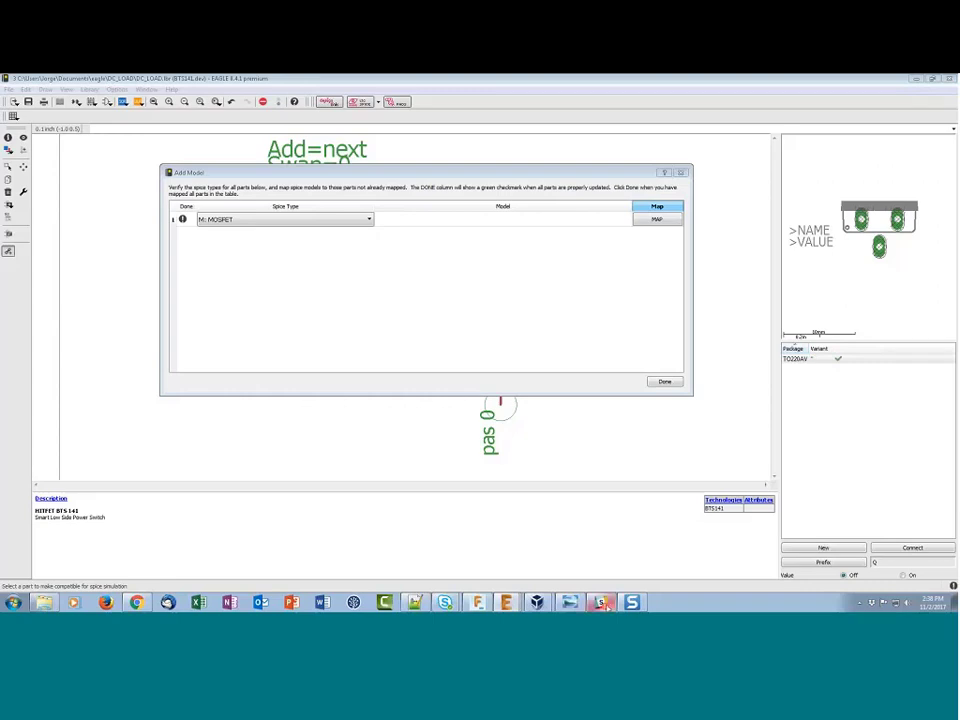
mouse_move(600, 602)
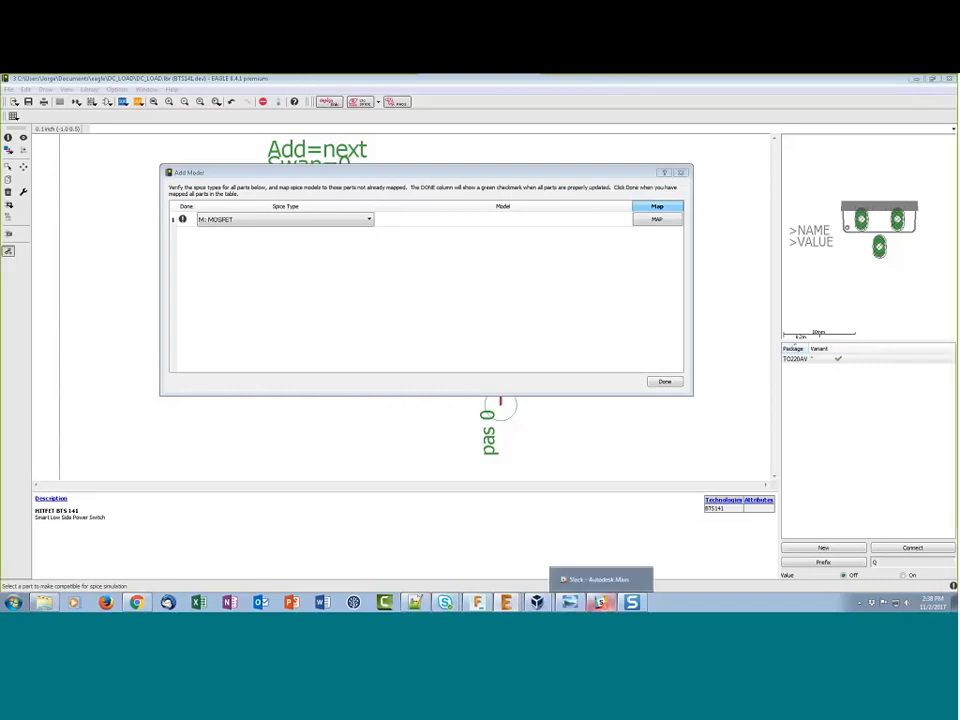
mouse_move(506, 602)
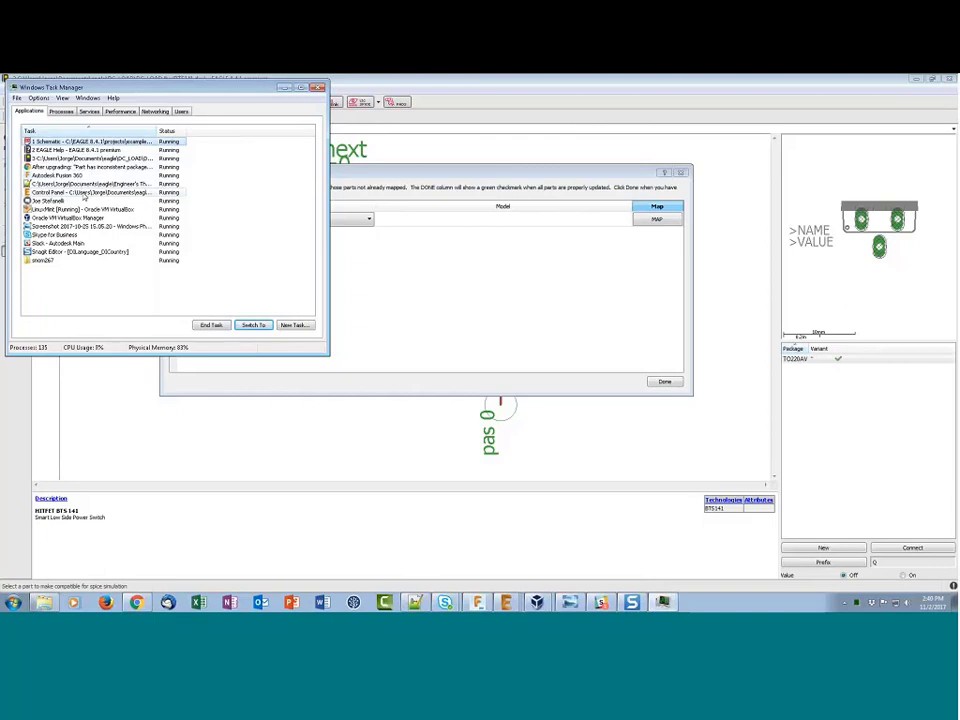
Step: Force the unresponsive EAGLE Control Panel to end from Windows Task Manager
click(84, 193)
click(214, 327)
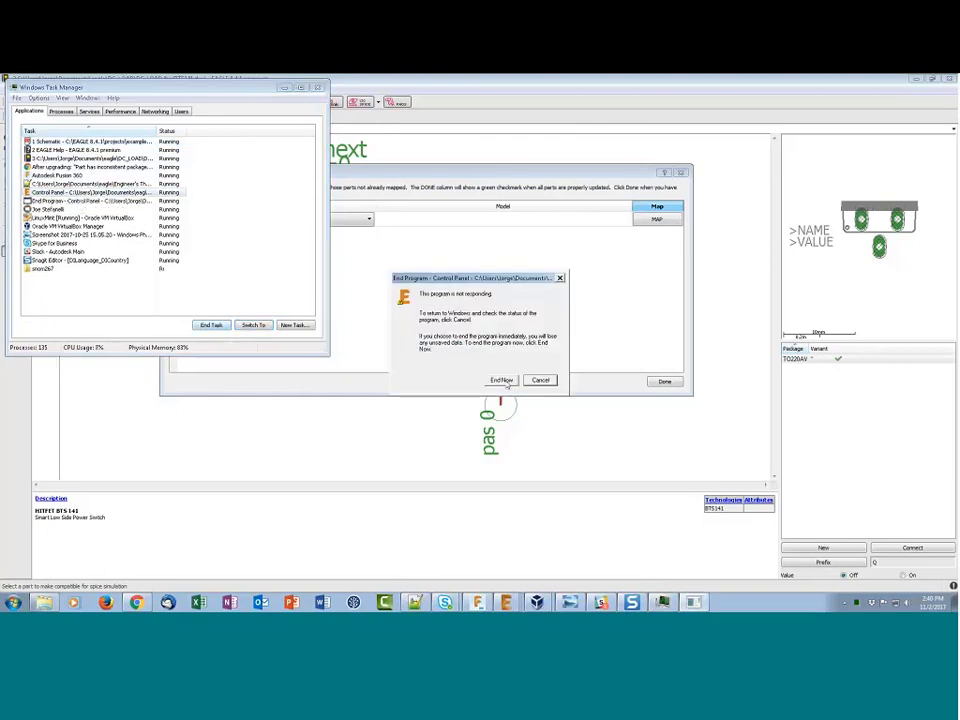
click(505, 381)
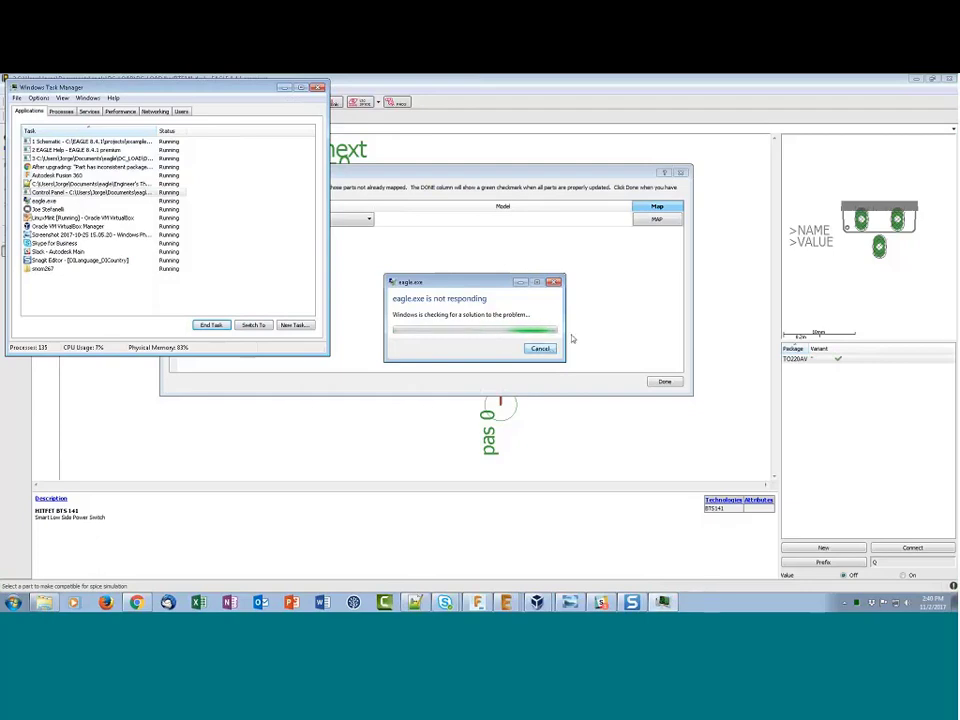
Step: Relaunch EAGLE from the Windows desktop and stay offline without signing in
key(super+d)
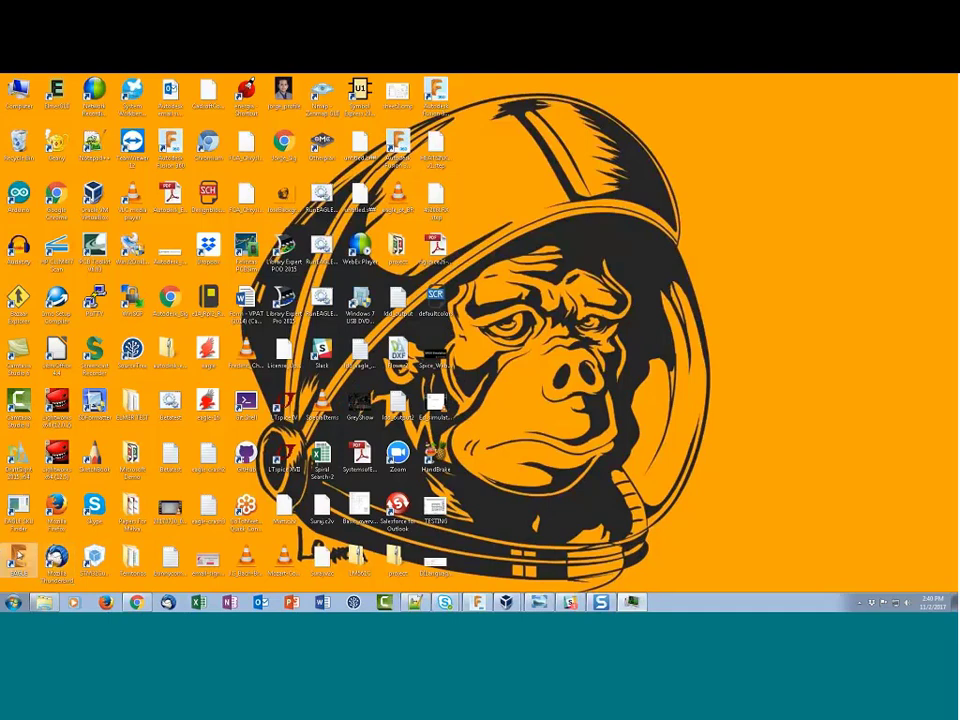
double_click(20, 556)
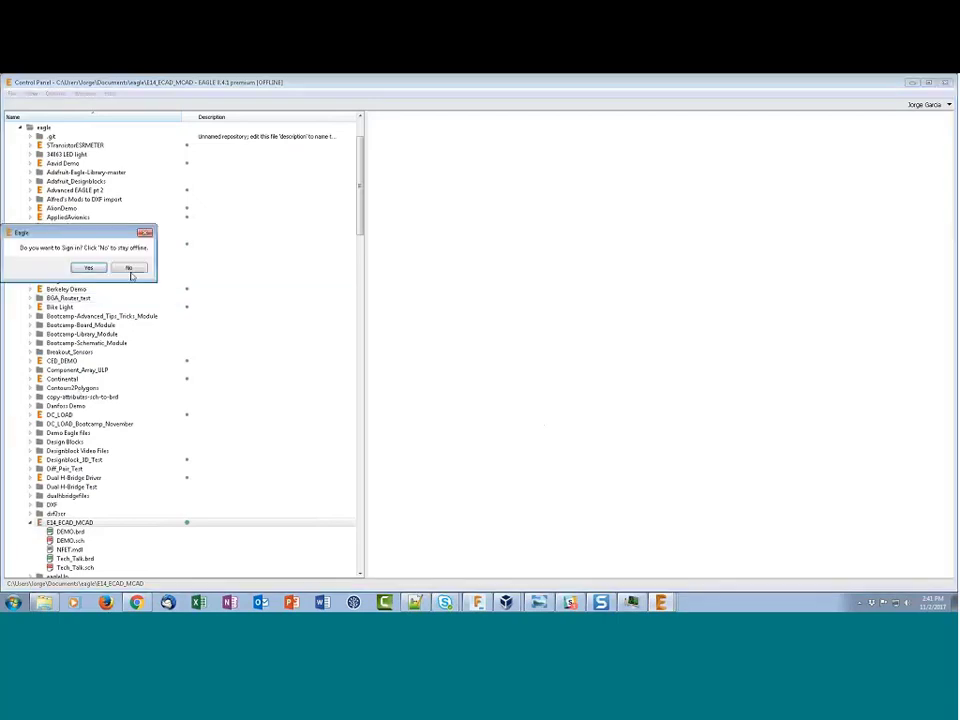
click(130, 268)
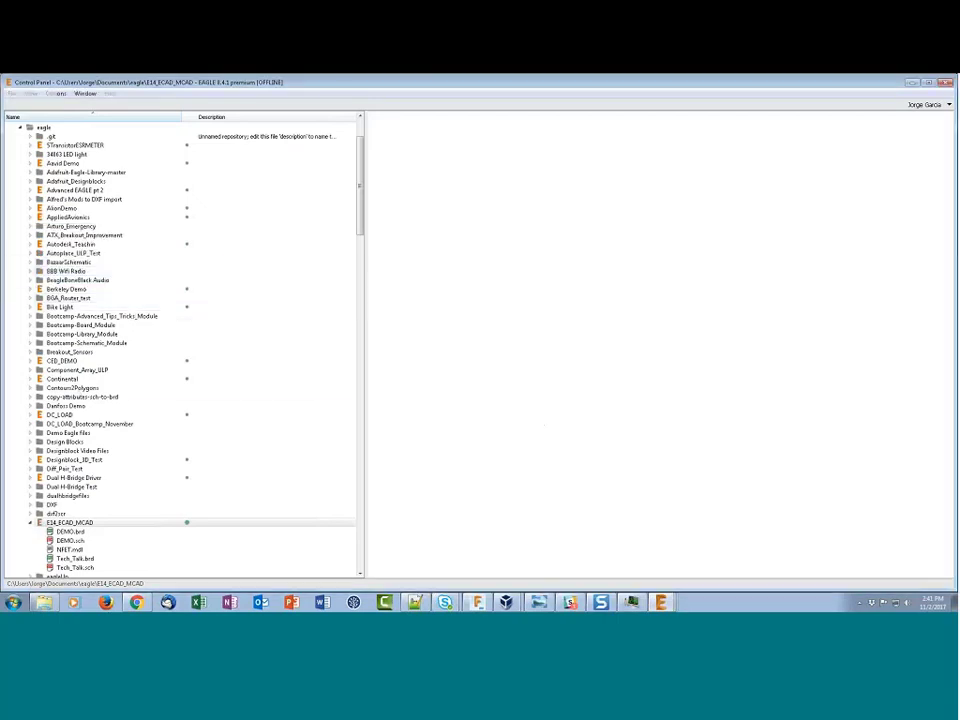
Step: Collapse the E14_ECAD_MCAD project, expand DC_LOAD, and open its DC_LOAD.lbr library
click(31, 523)
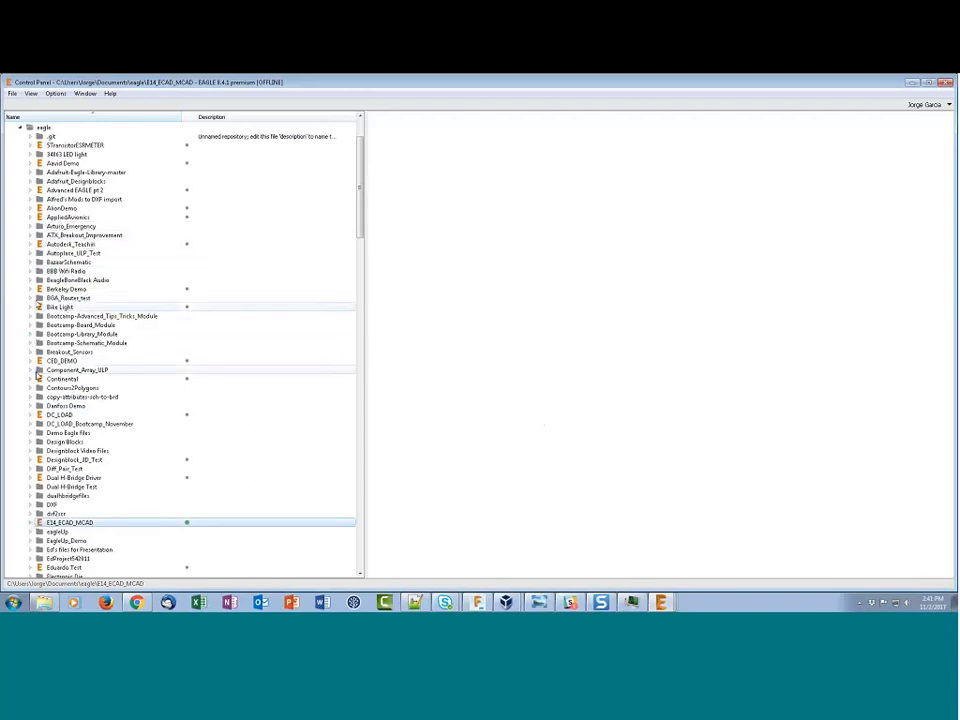
click(31, 414)
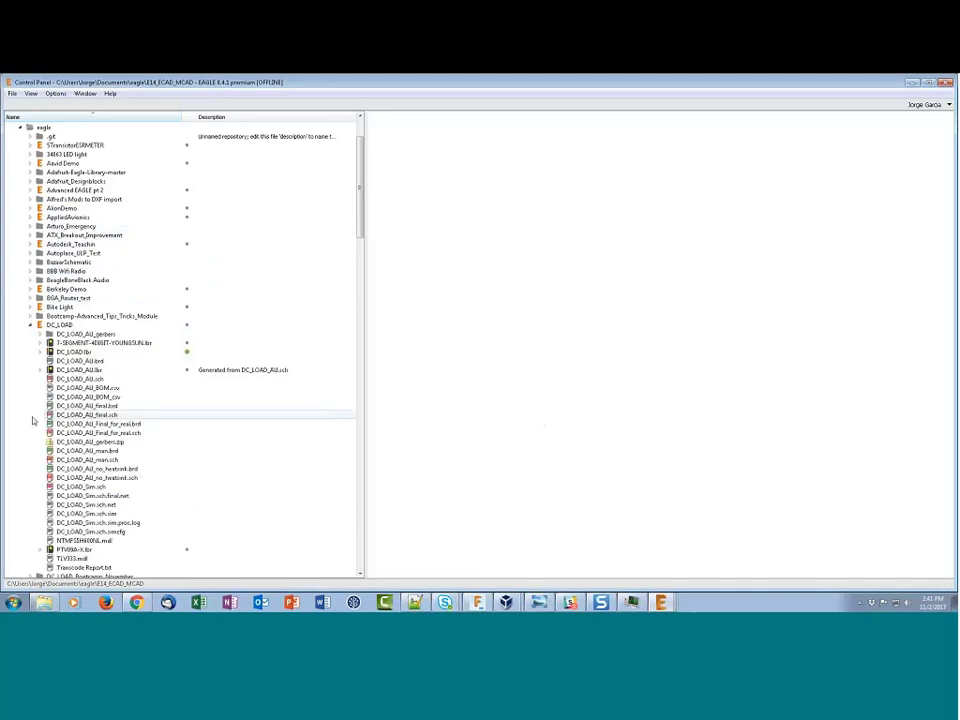
scroll(60, 380, down, 3)
click(72, 352)
double_click(72, 353)
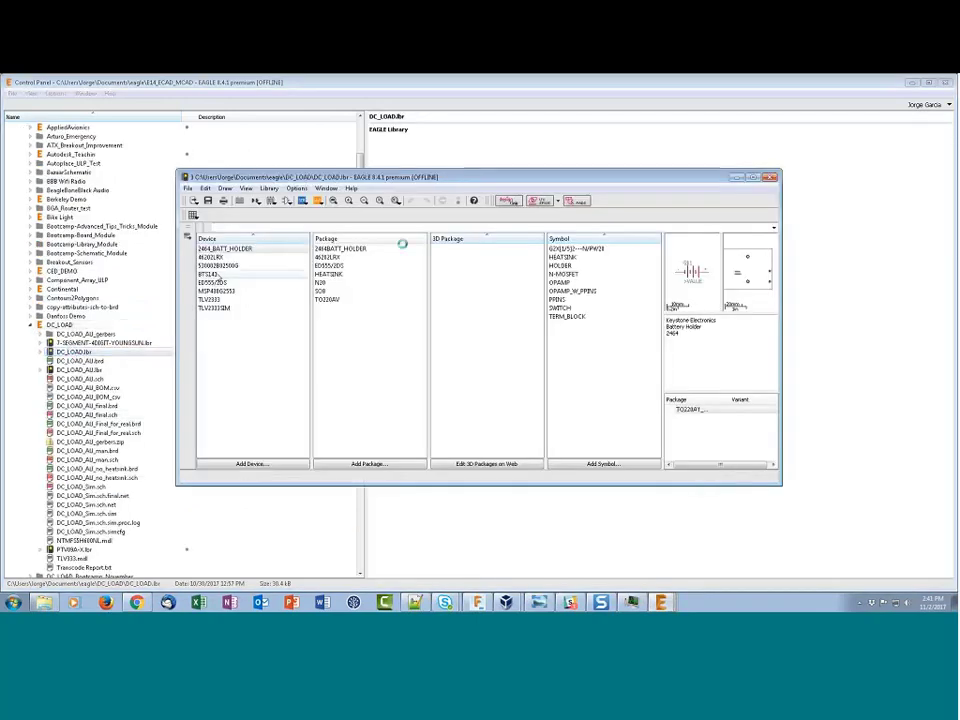
Step: Open the BTS141 device and add a SPICE model entry of type M: MOSFET
double_click(212, 274)
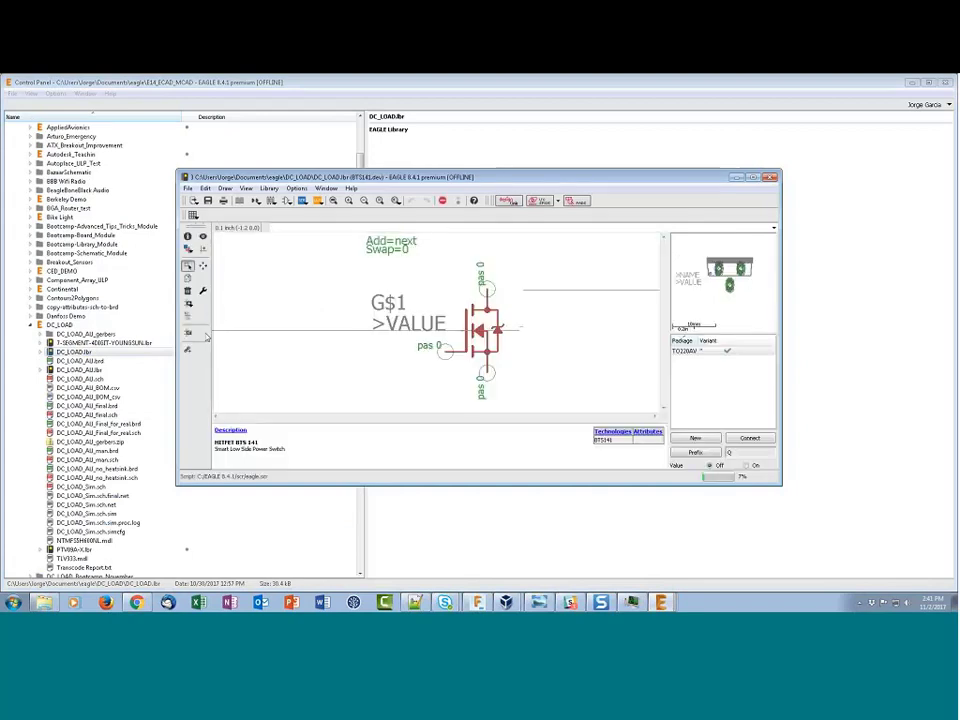
click(189, 350)
click(209, 192)
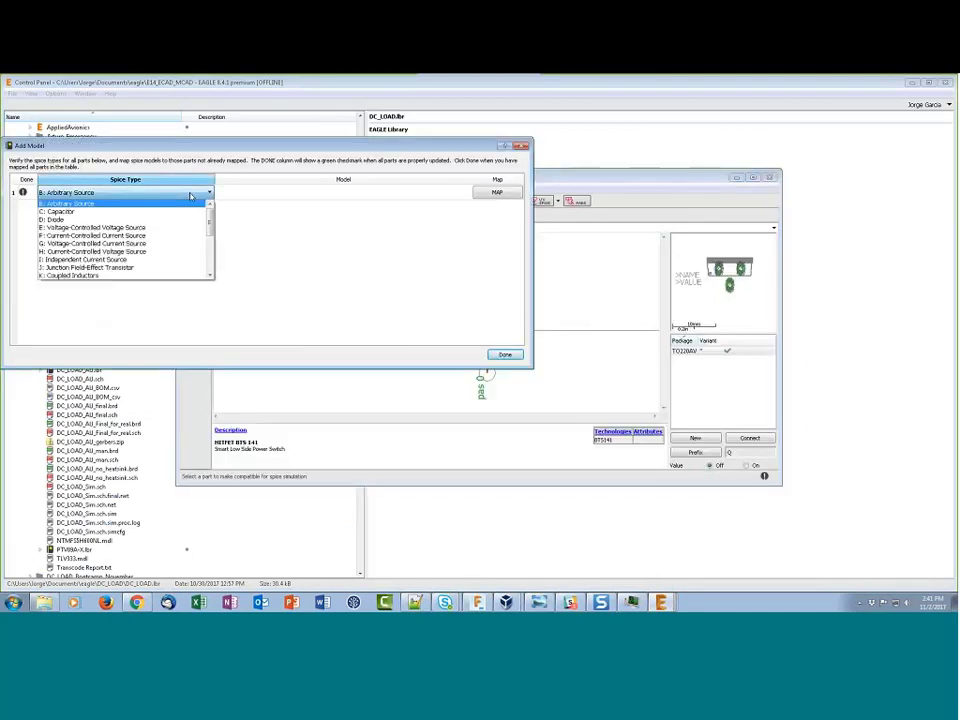
scroll(145, 250, down, 2)
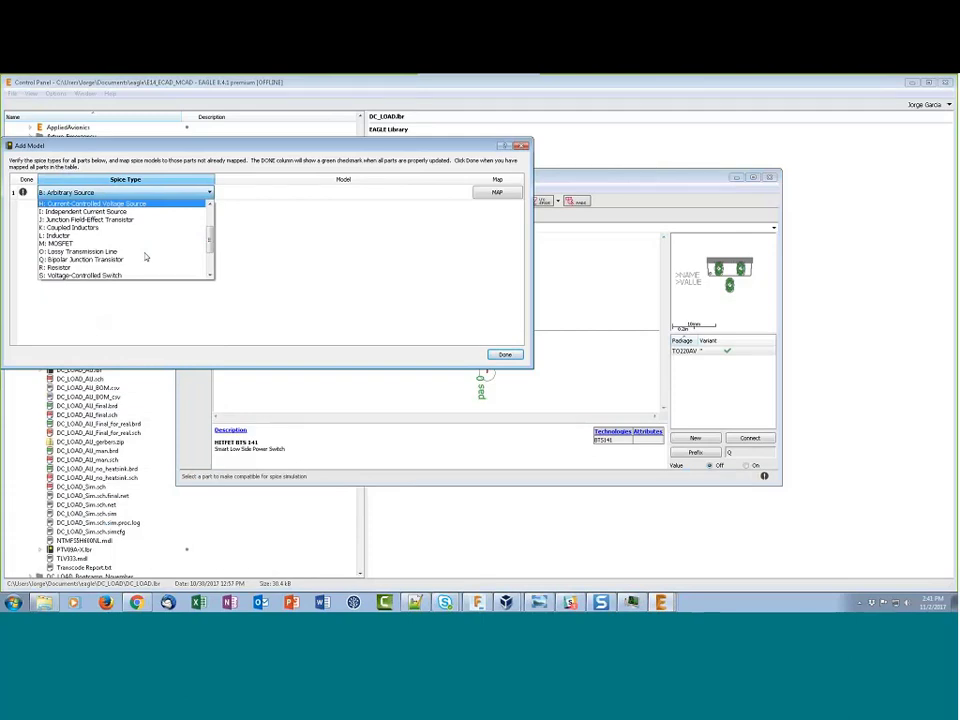
click(110, 243)
Step: Start mapping the MOSFET entry to a model and load NTMFS5H600NL.mdl from the DC_LOAD folder
click(497, 192)
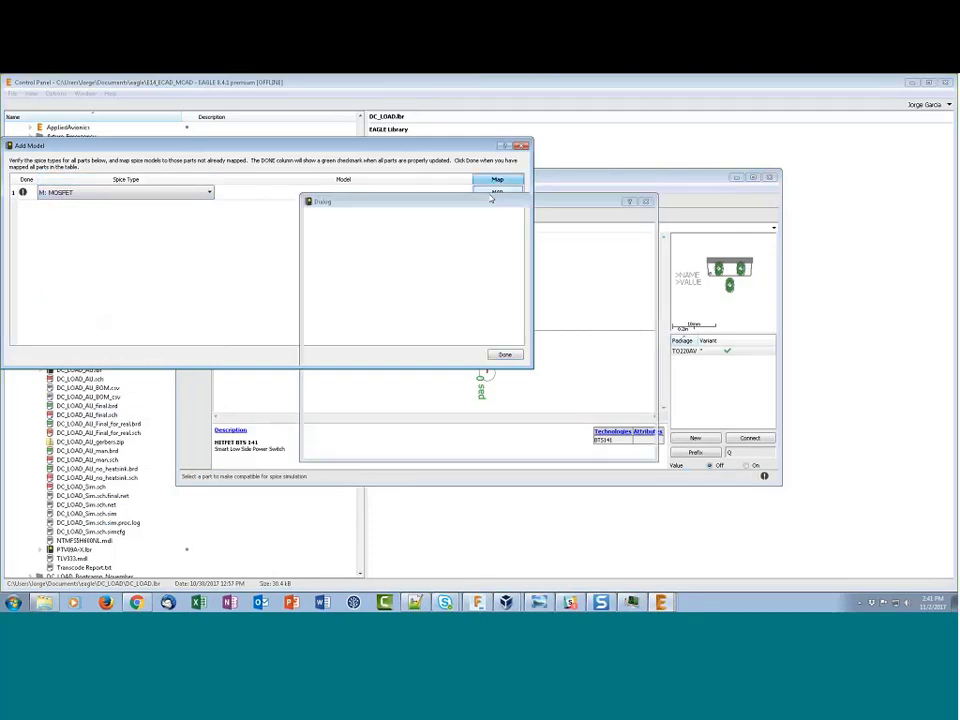
drag(413, 110, 437, 170)
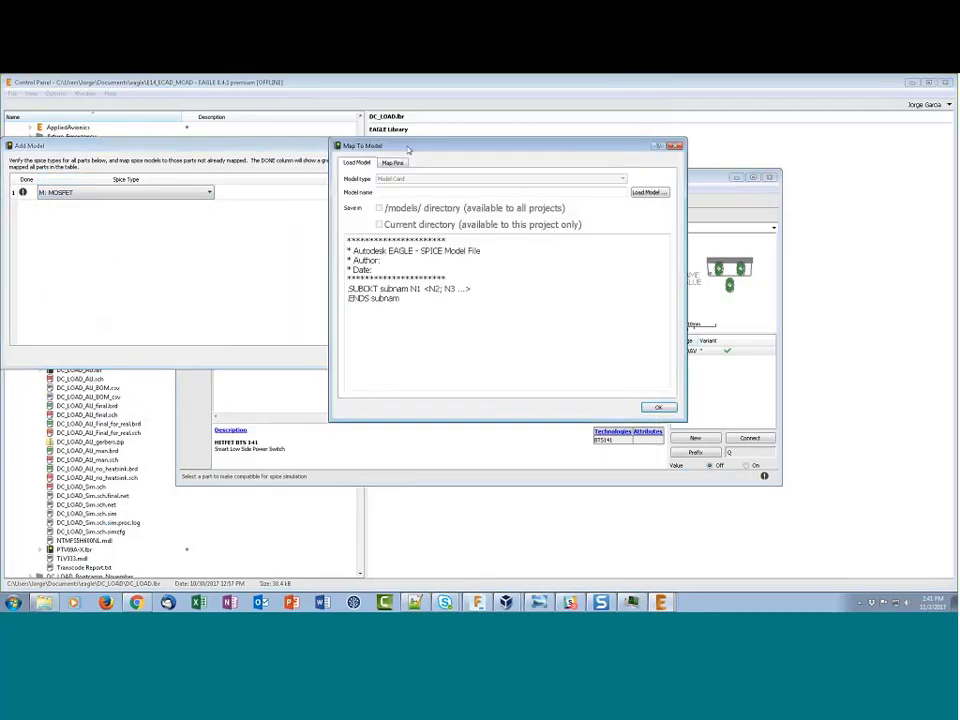
click(649, 192)
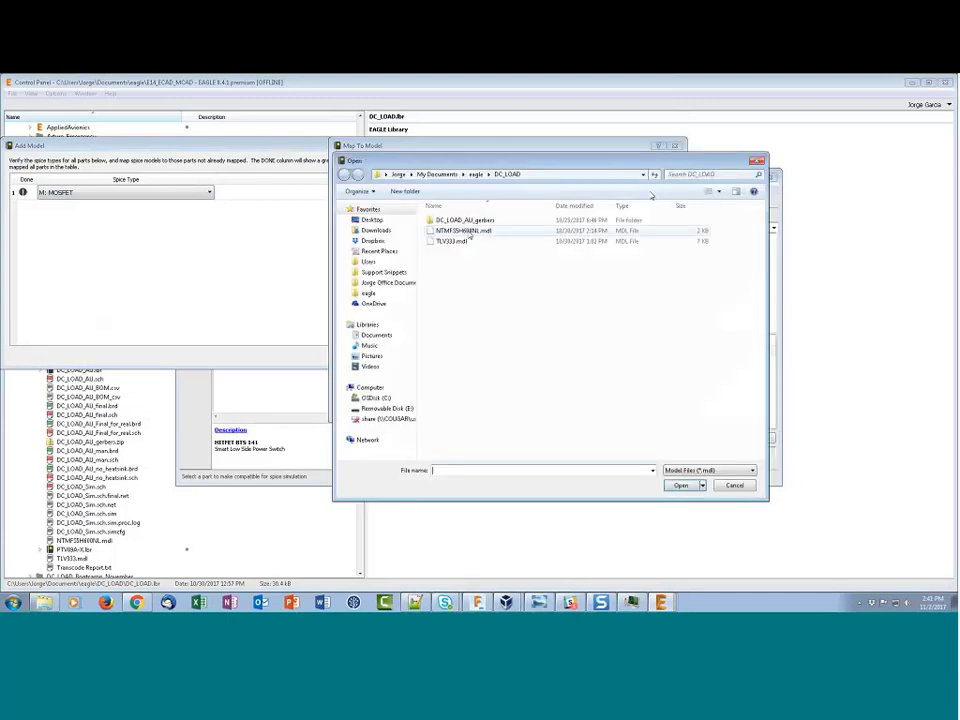
double_click(463, 230)
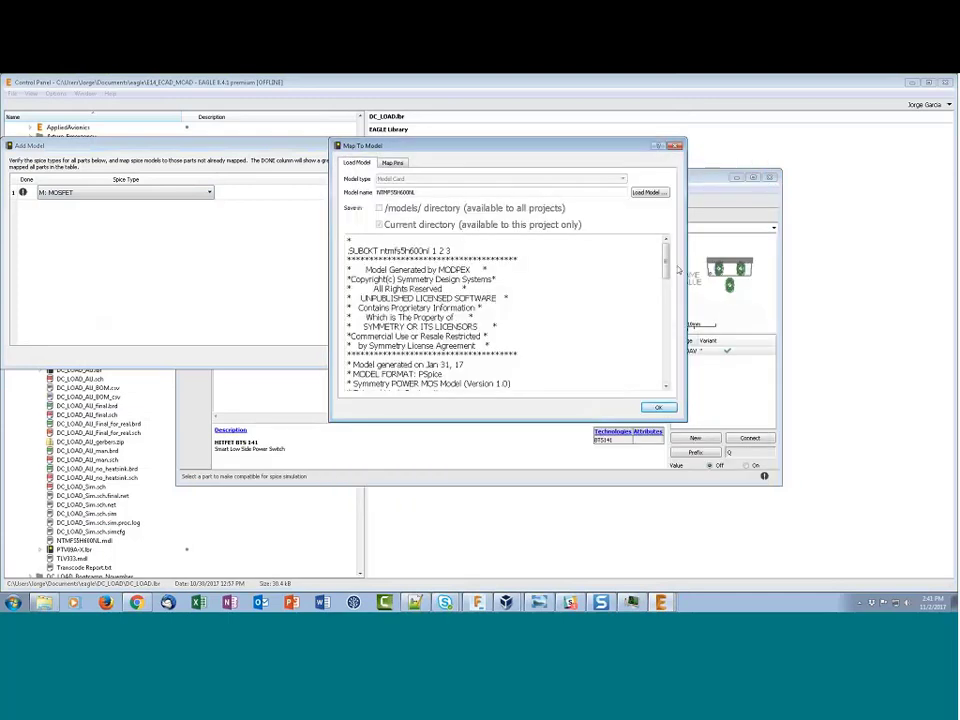
Step: Review the loaded model's subcircuit header and node designations, and try to accept it as a model card
drag(666, 262, 610, 293)
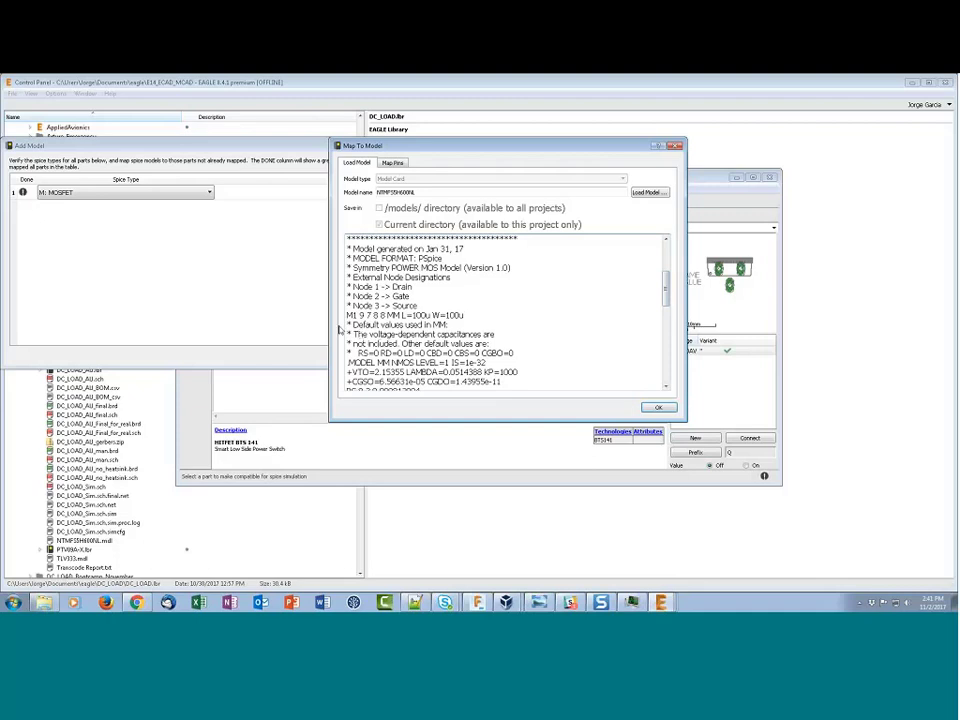
scroll(666, 283, up, 1)
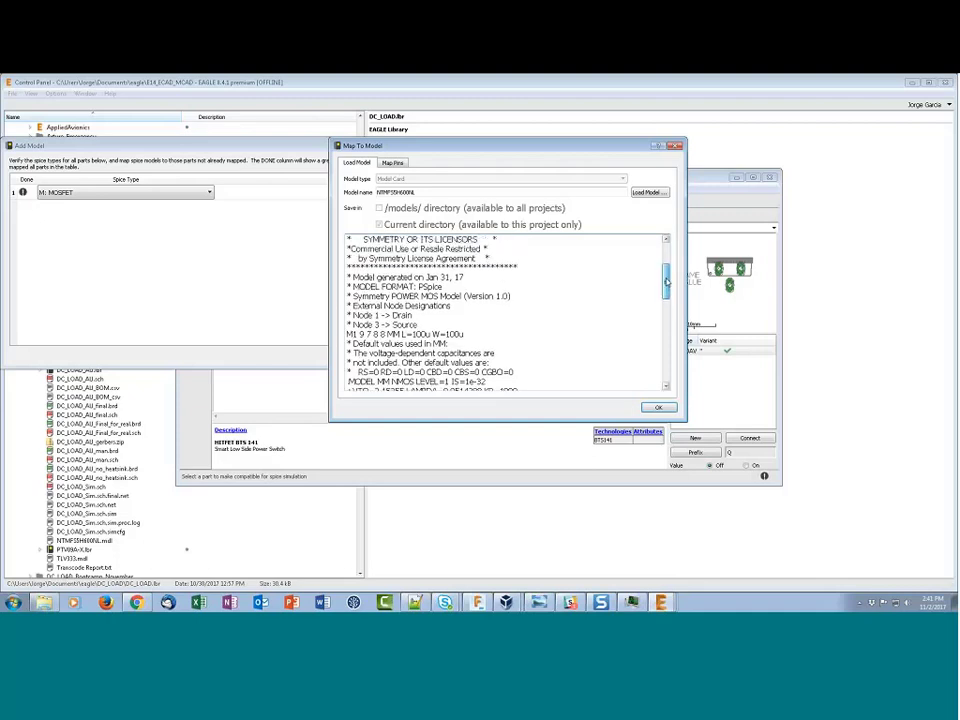
drag(666, 283, 663, 257)
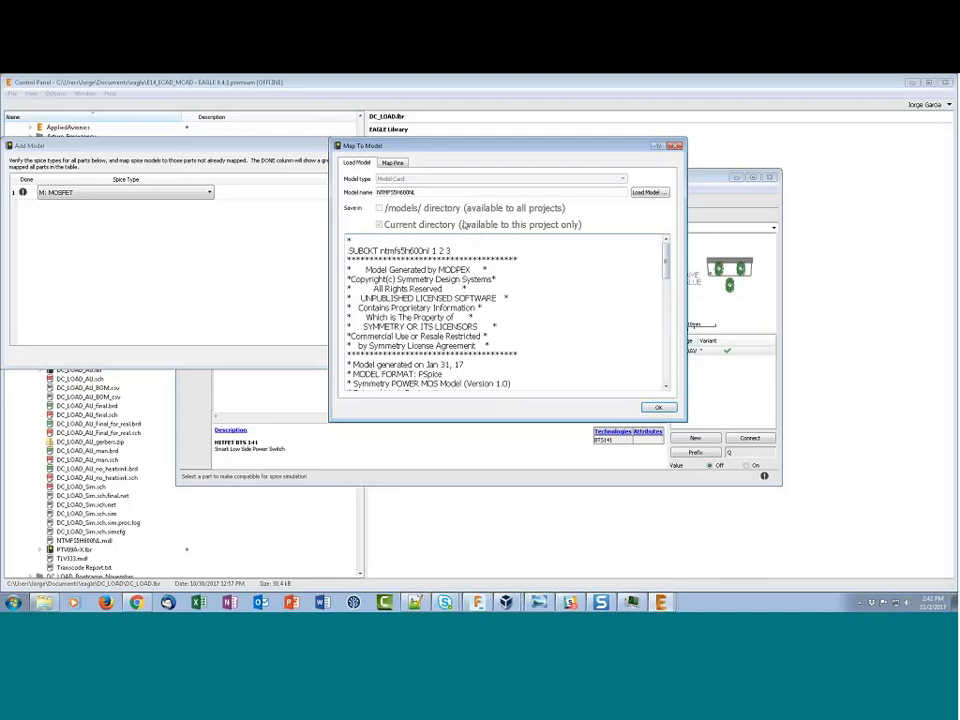
click(660, 408)
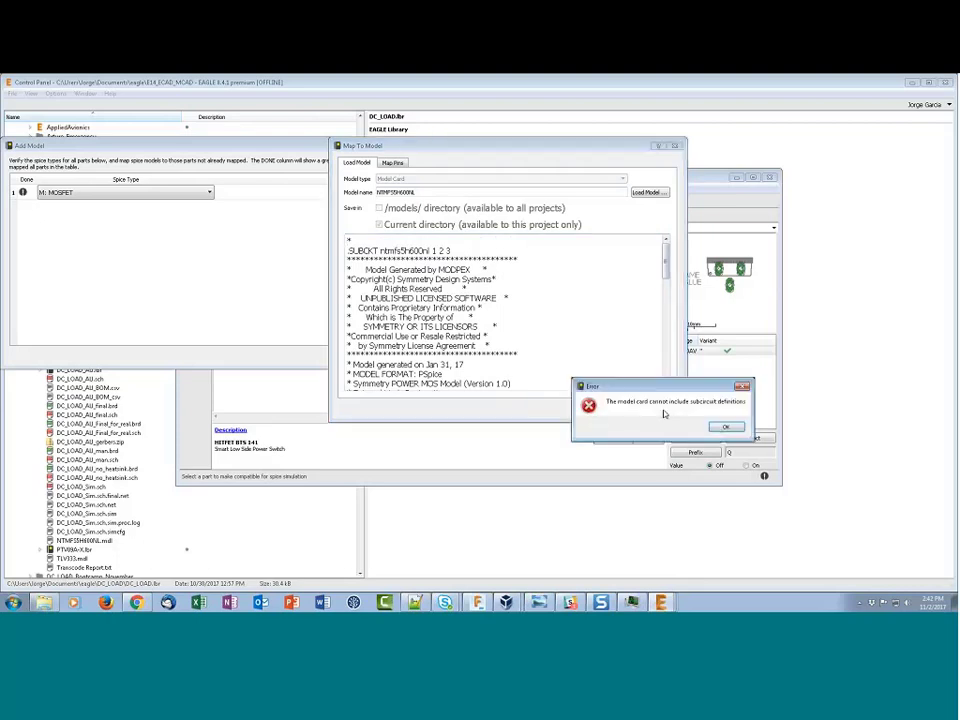
click(725, 427)
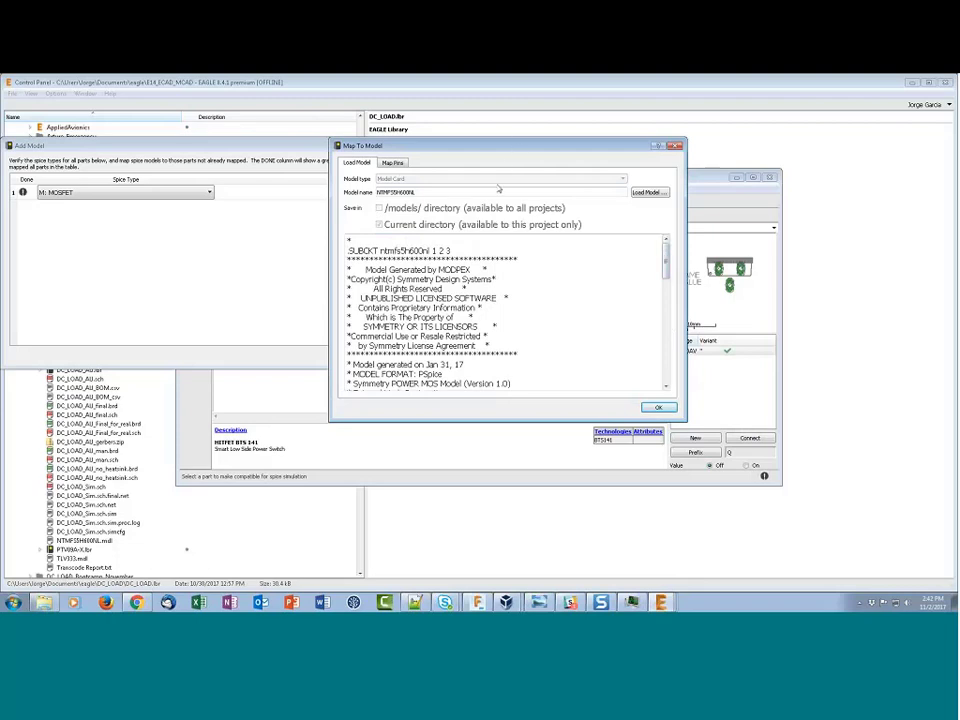
Step: Abandon the model card mapping for the MOSFET entry and leave the BTS141 model setup
drag(552, 146, 530, 184)
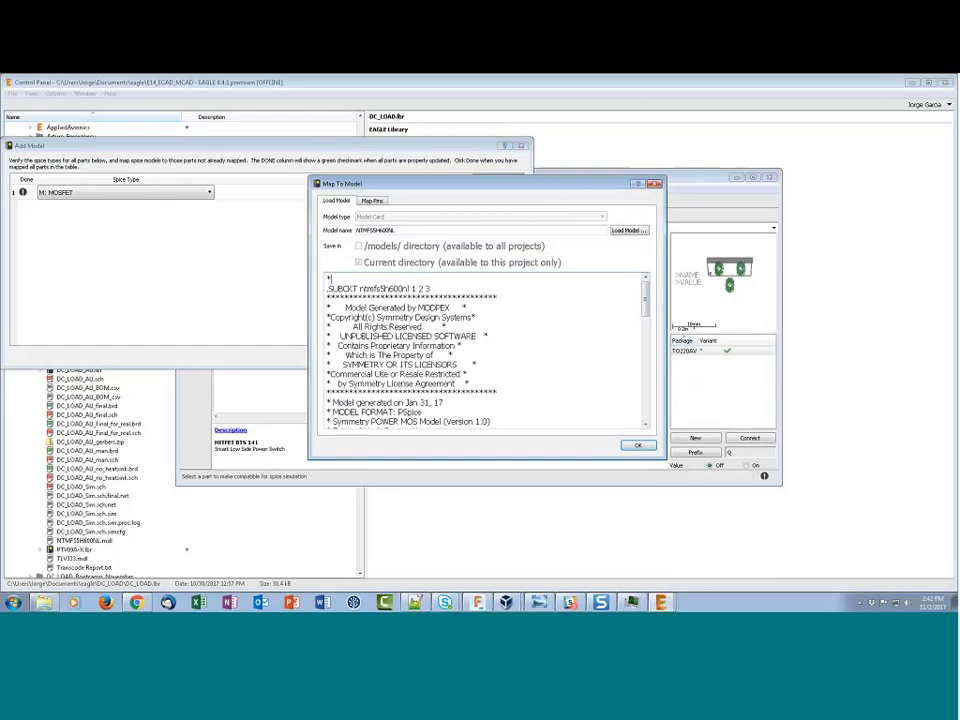
click(655, 185)
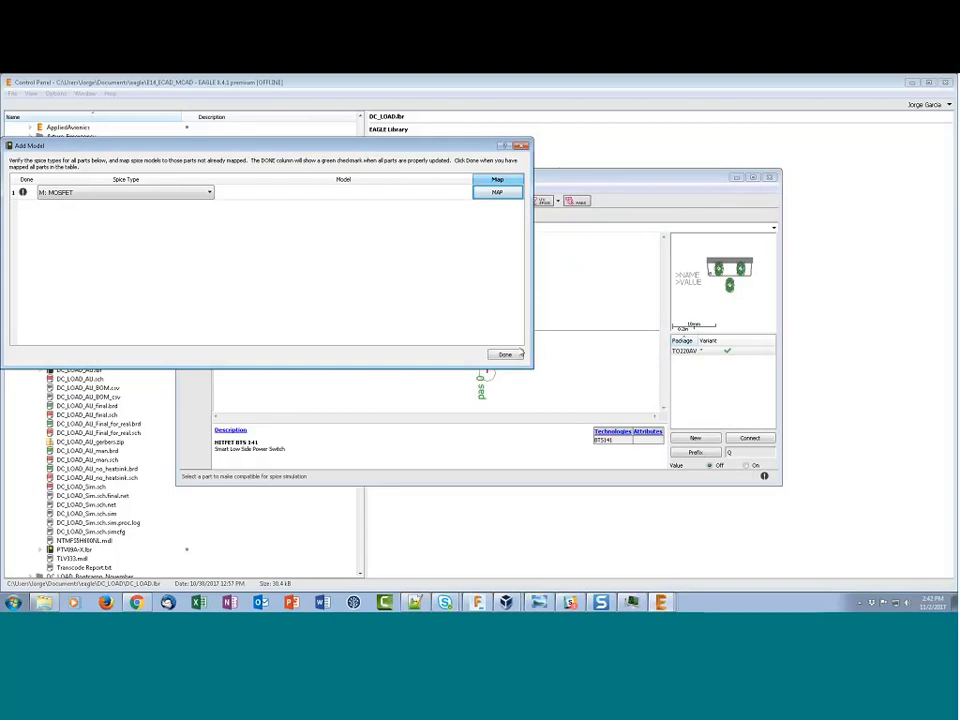
click(522, 147)
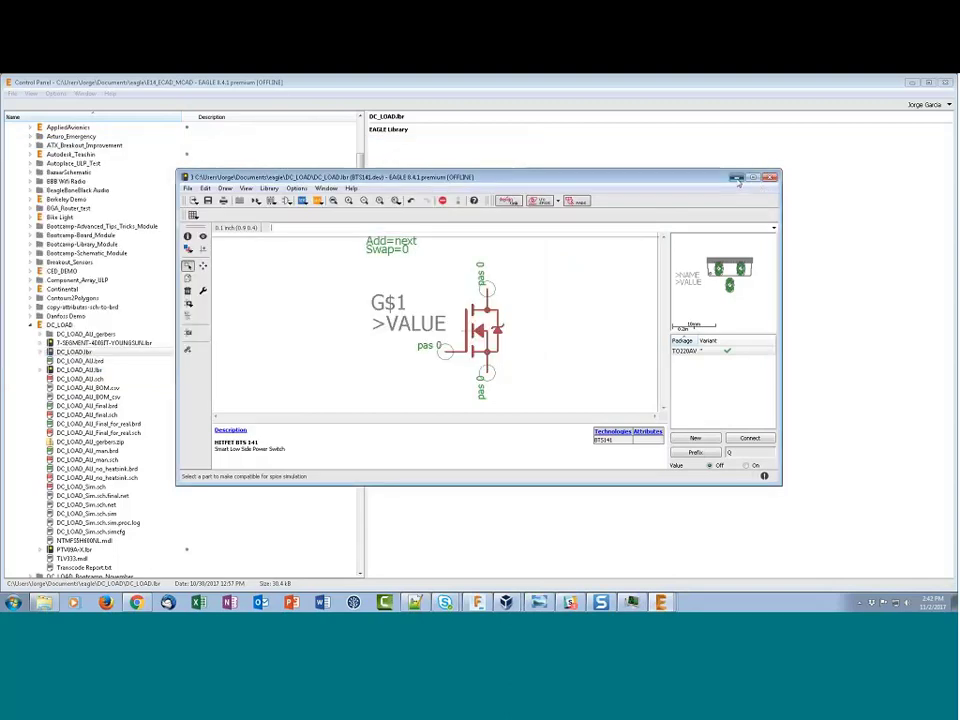
Step: Minimize the library window and open the DC_LOAD_Sim.sch schematic from the DC_LOAD project
click(738, 180)
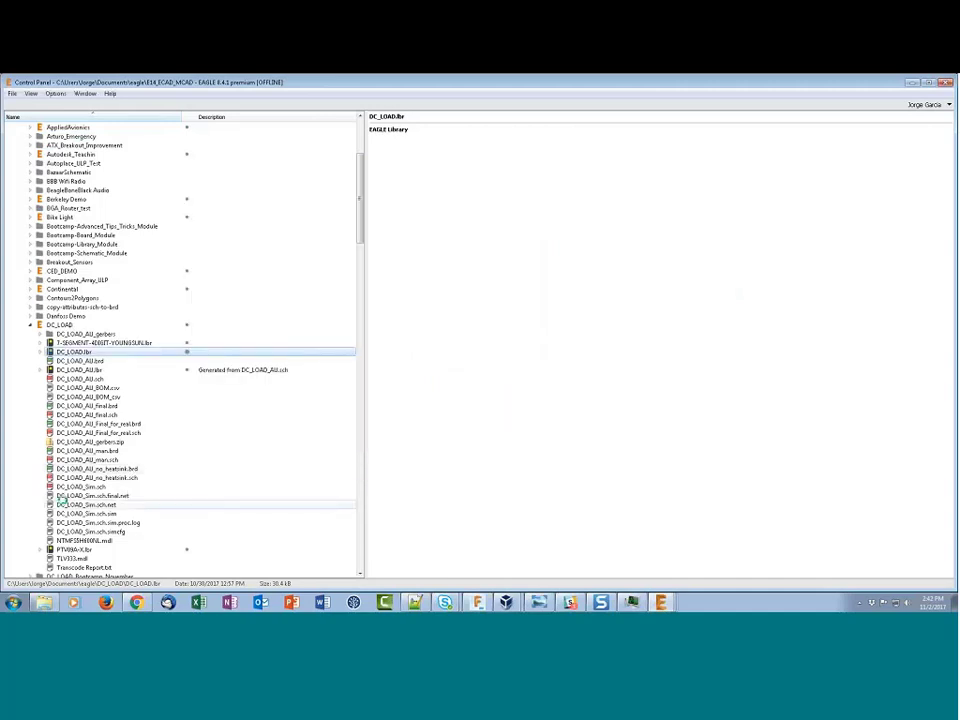
click(95, 487)
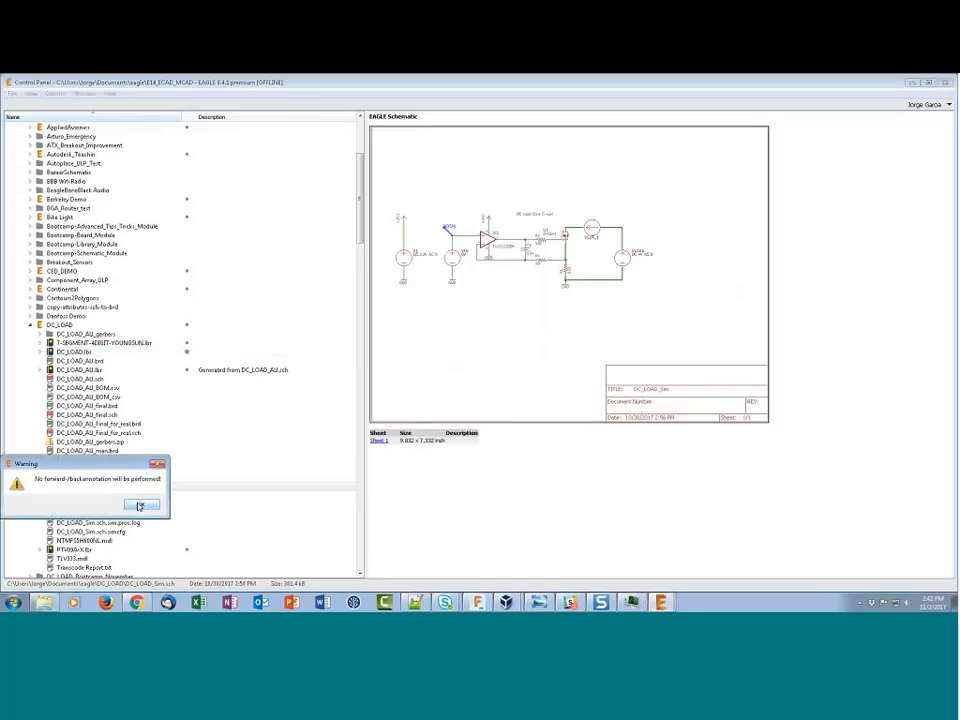
key(Return)
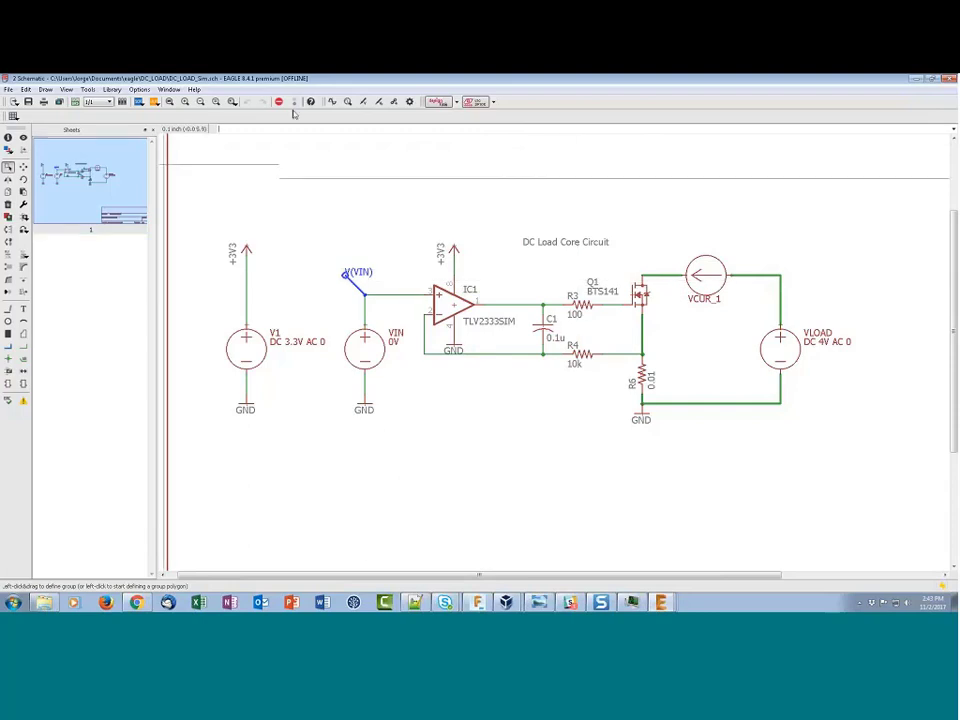
Step: Check the SPICE type and mapped model of transistor Q1 in the schematic, leaving its mapping as it is
click(394, 101)
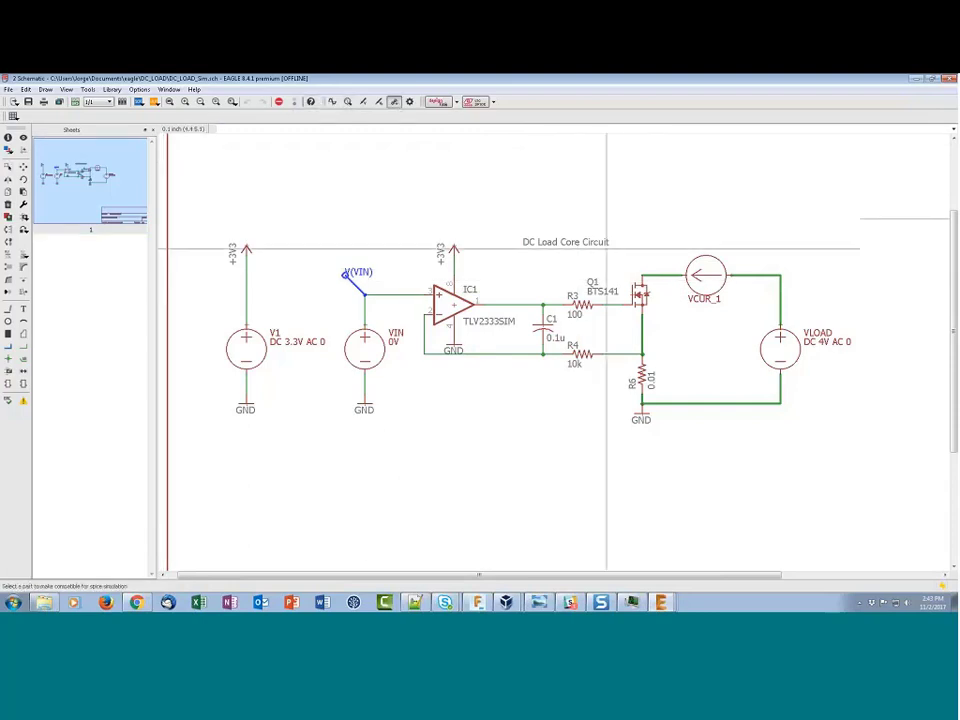
click(638, 293)
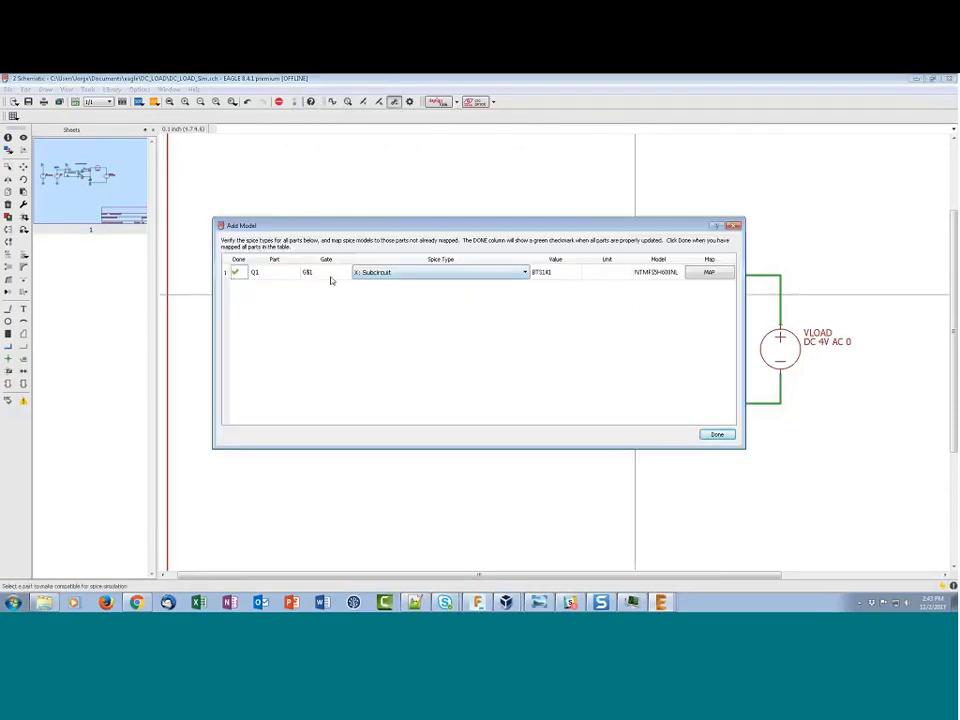
click(690, 273)
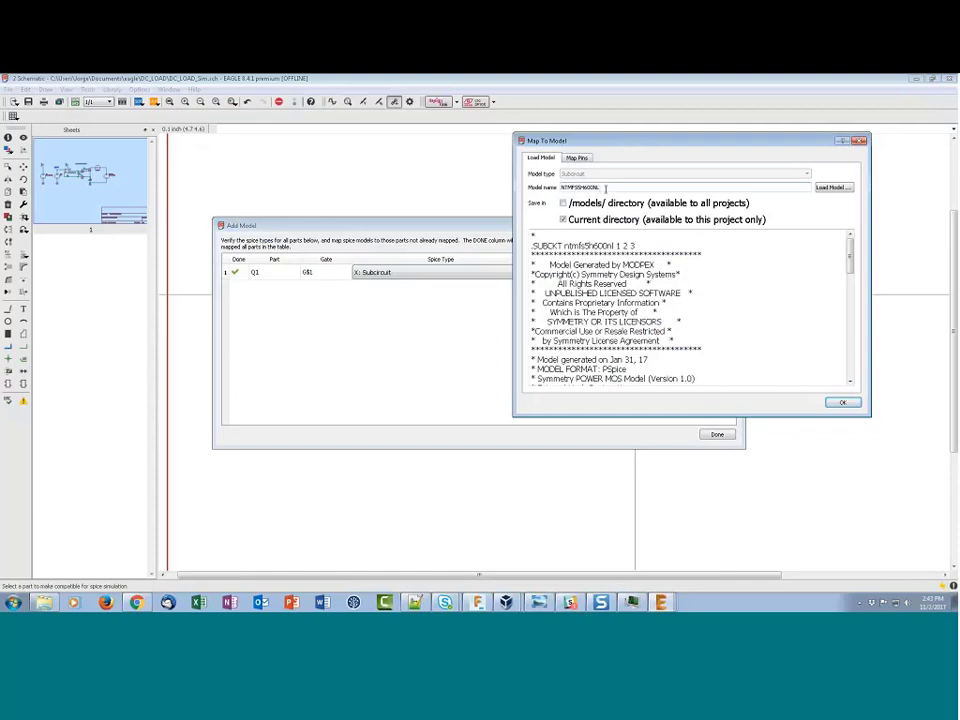
click(859, 141)
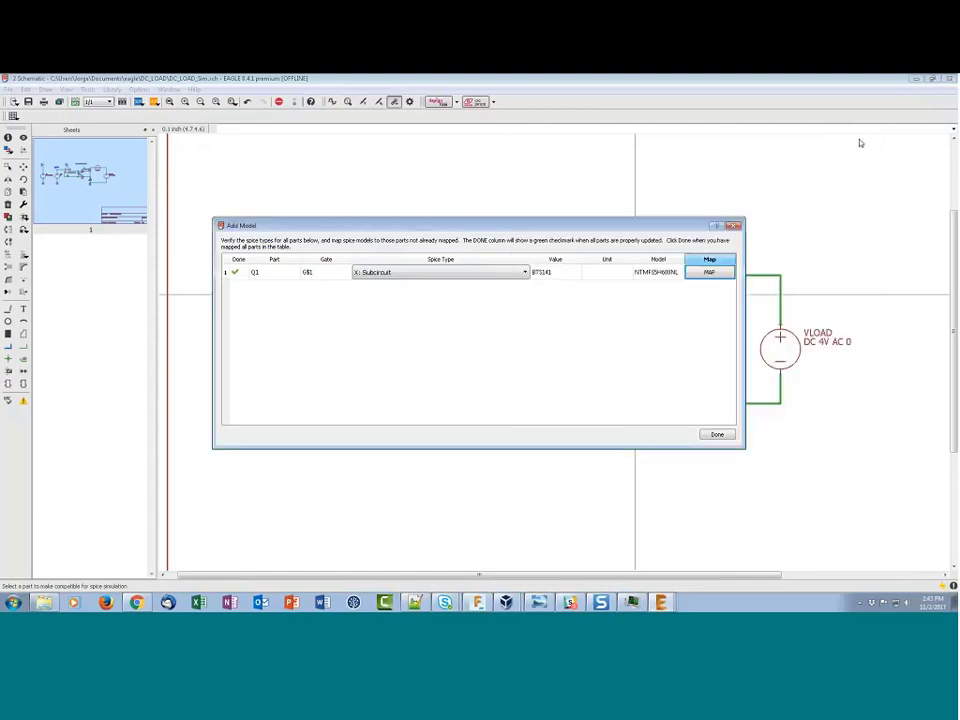
click(734, 226)
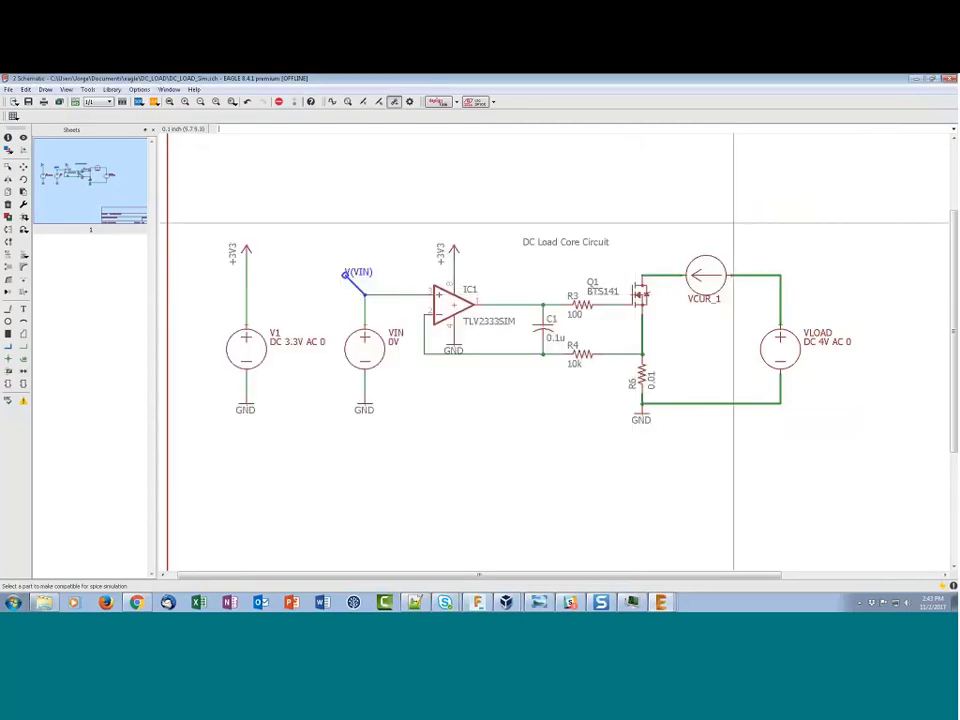
Step: Return to the BTS141 device in the DC_LOAD library and set its SPICE type to X: Subcircuit
click(914, 80)
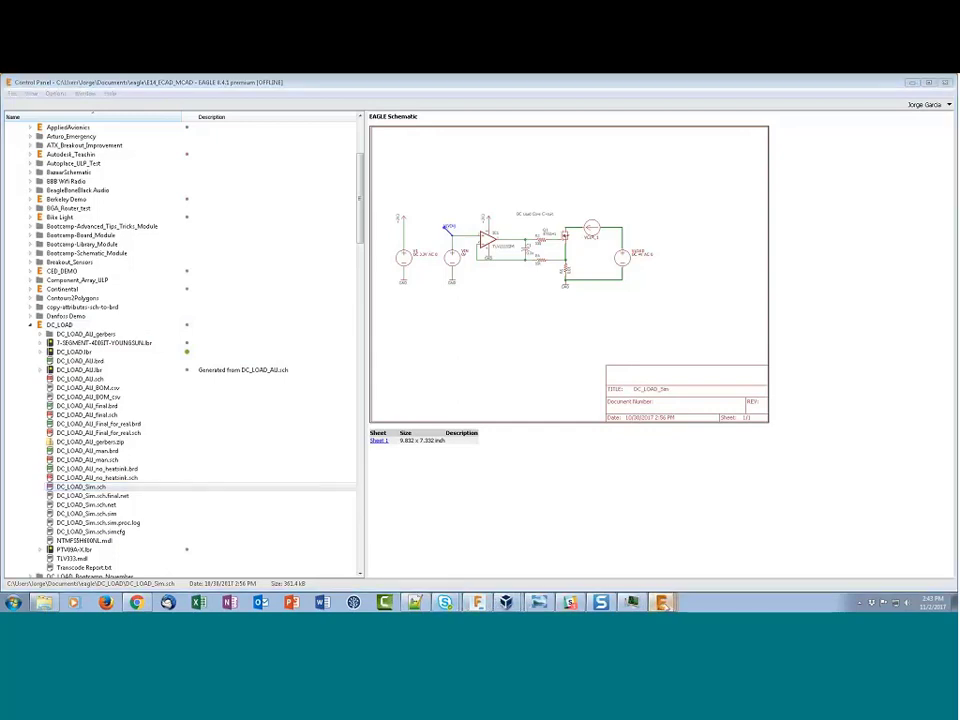
click(661, 602)
click(633, 580)
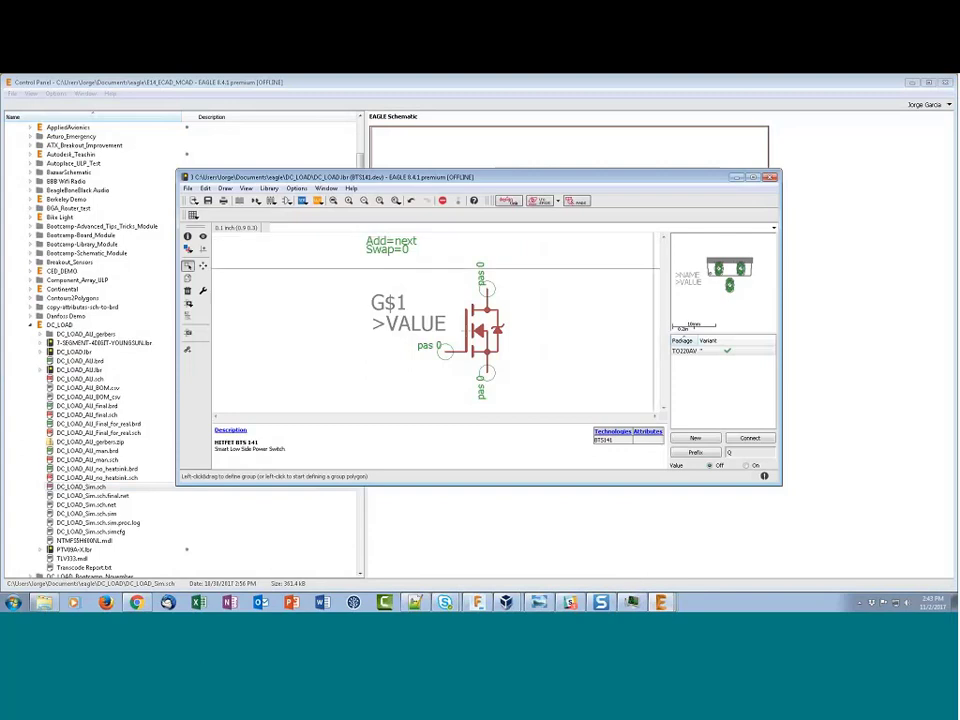
click(752, 177)
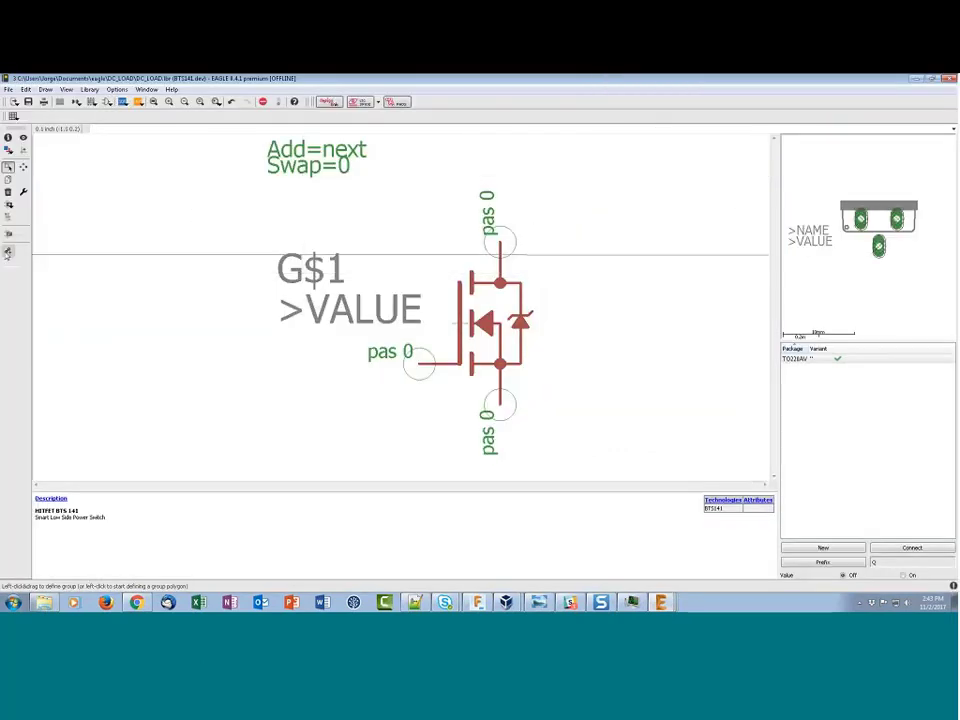
click(8, 251)
click(165, 193)
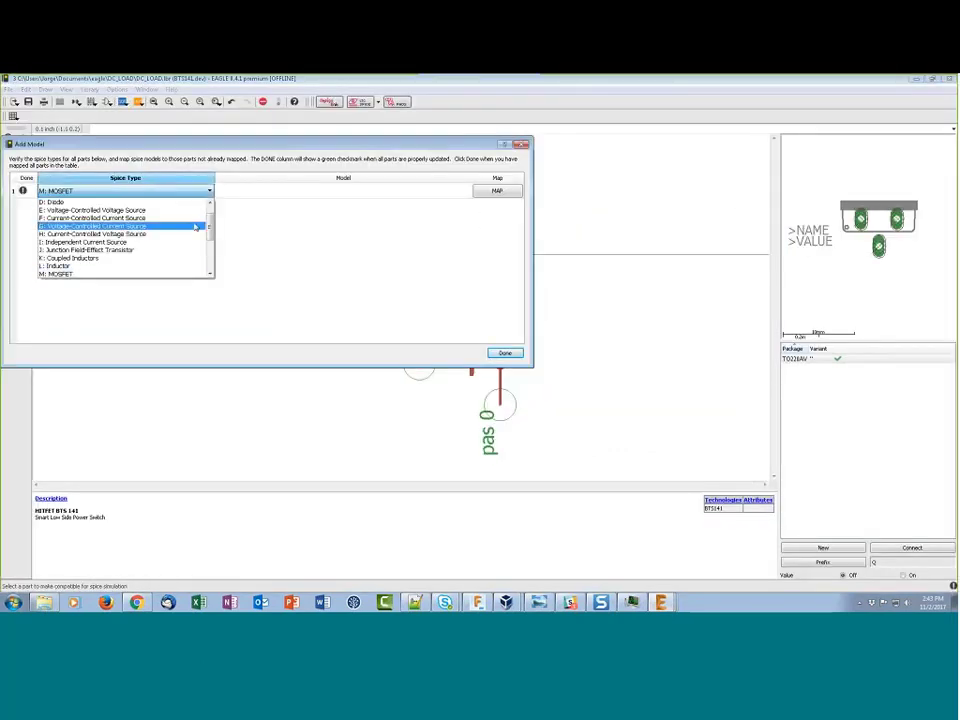
scroll(120, 230, down, 4)
click(113, 266)
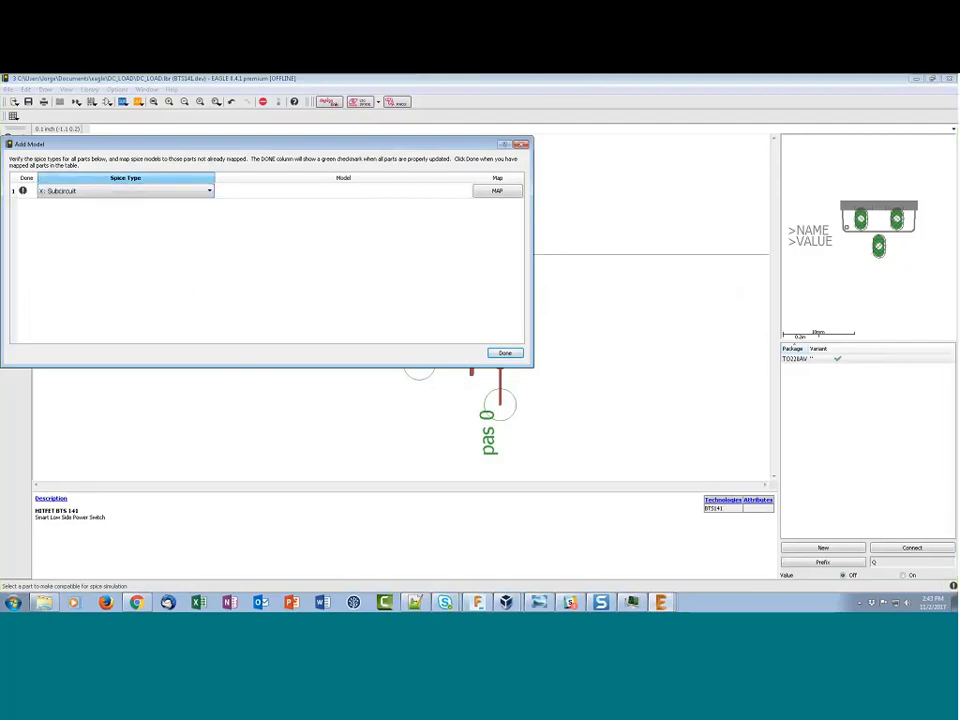
Step: Load the NTMFS5H600NL model file for the BTS141 subcircuit entry and save it to the library
click(506, 191)
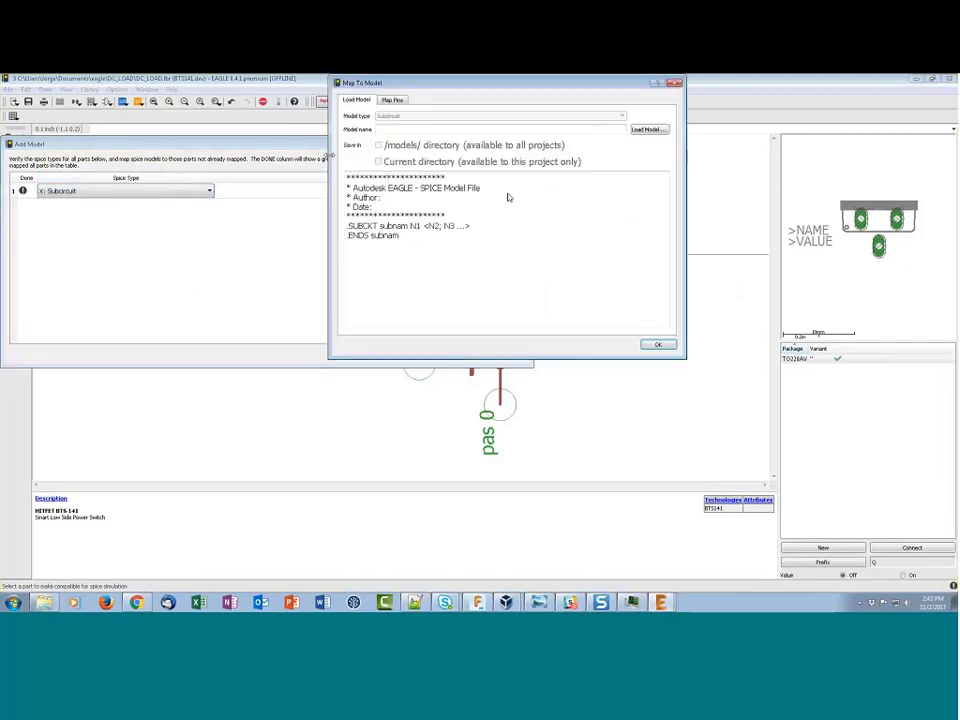
click(647, 129)
double_click(453, 172)
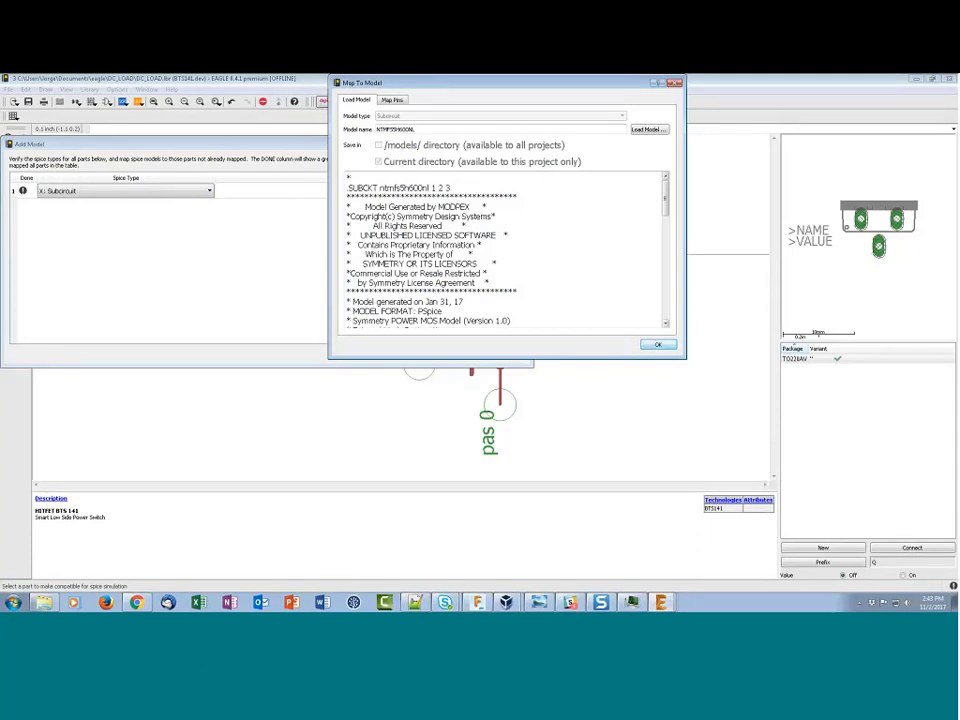
click(659, 344)
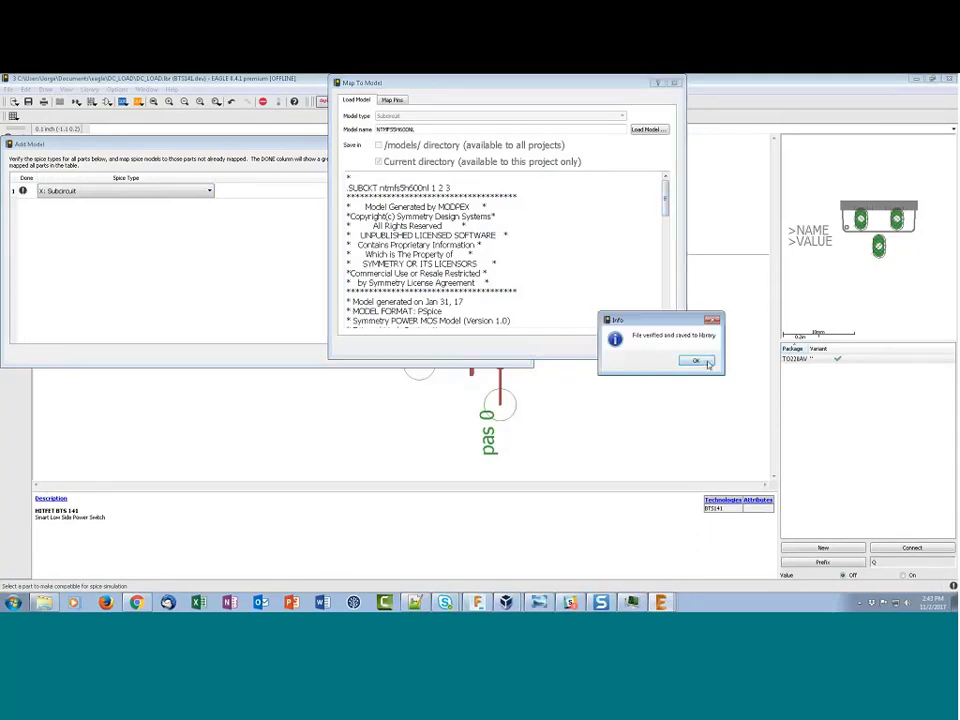
click(697, 361)
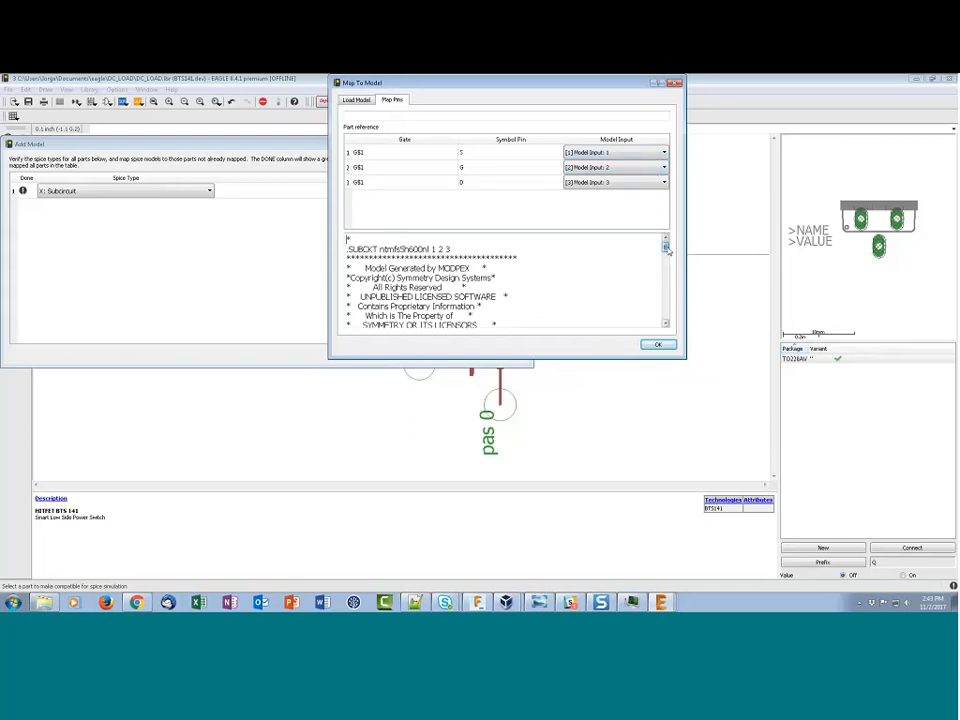
Step: Match the symbol pins to the model nodes, with D on input 1 and S on input 3, and finish the model mapping
drag(665, 246, 666, 263)
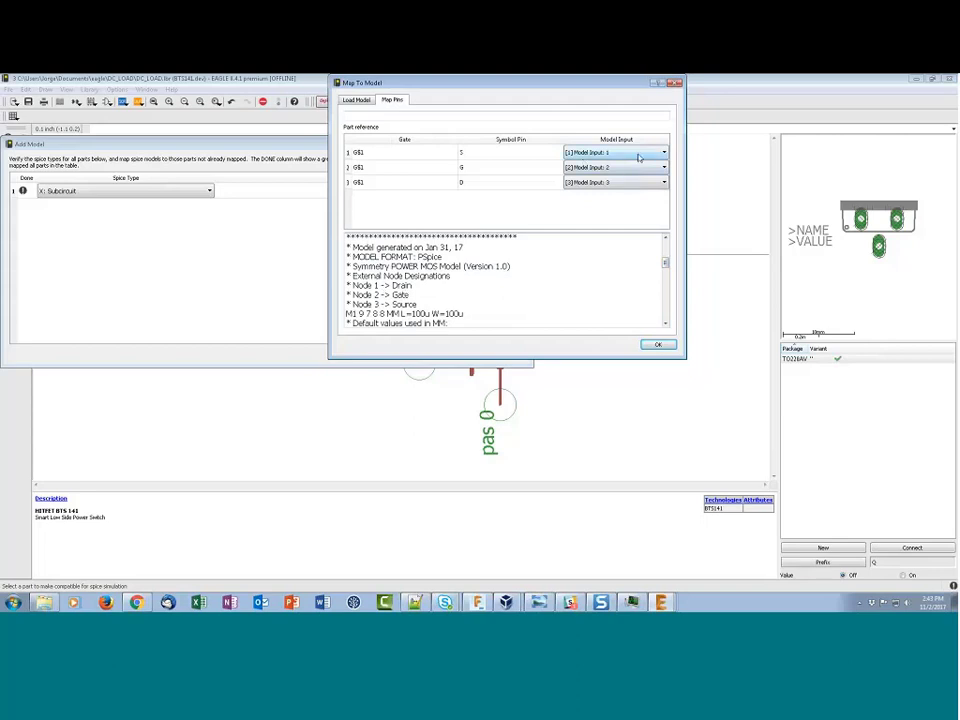
click(664, 182)
click(632, 192)
click(645, 152)
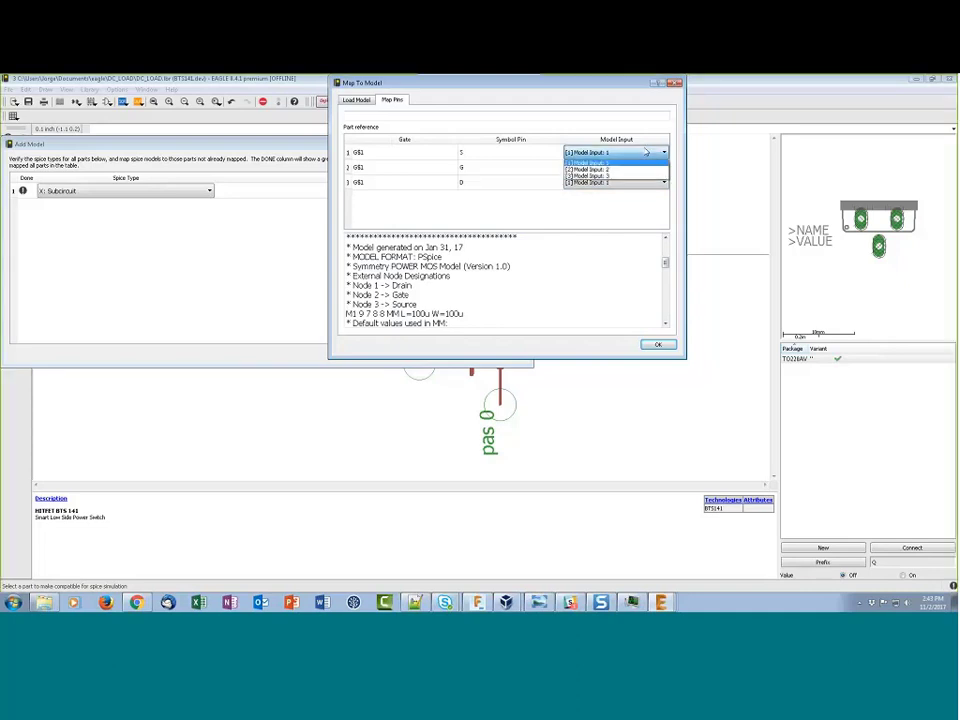
click(630, 182)
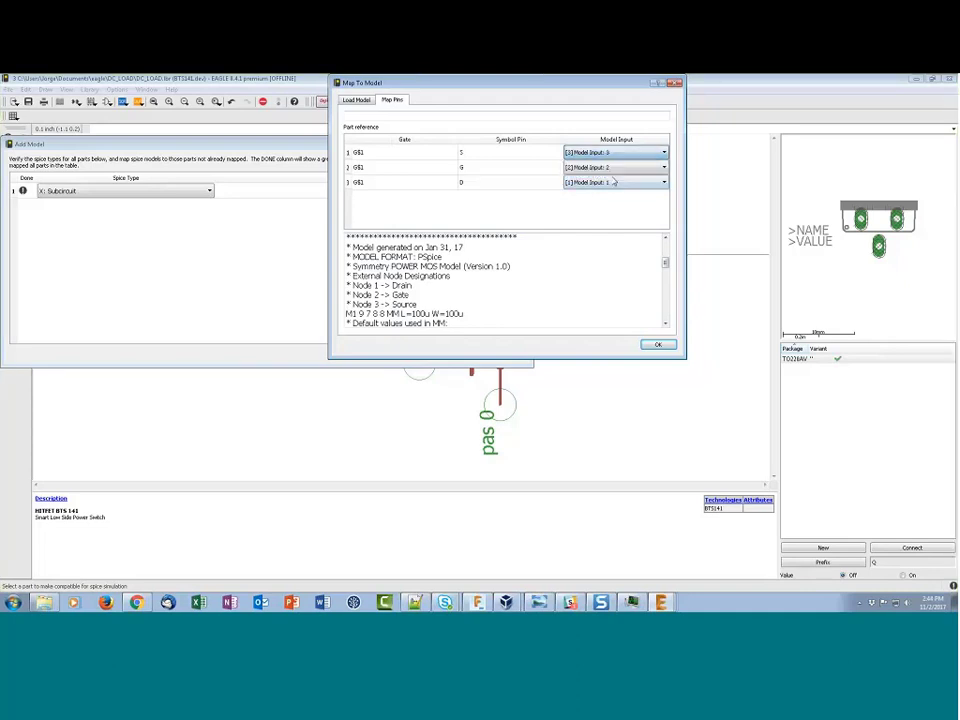
click(656, 345)
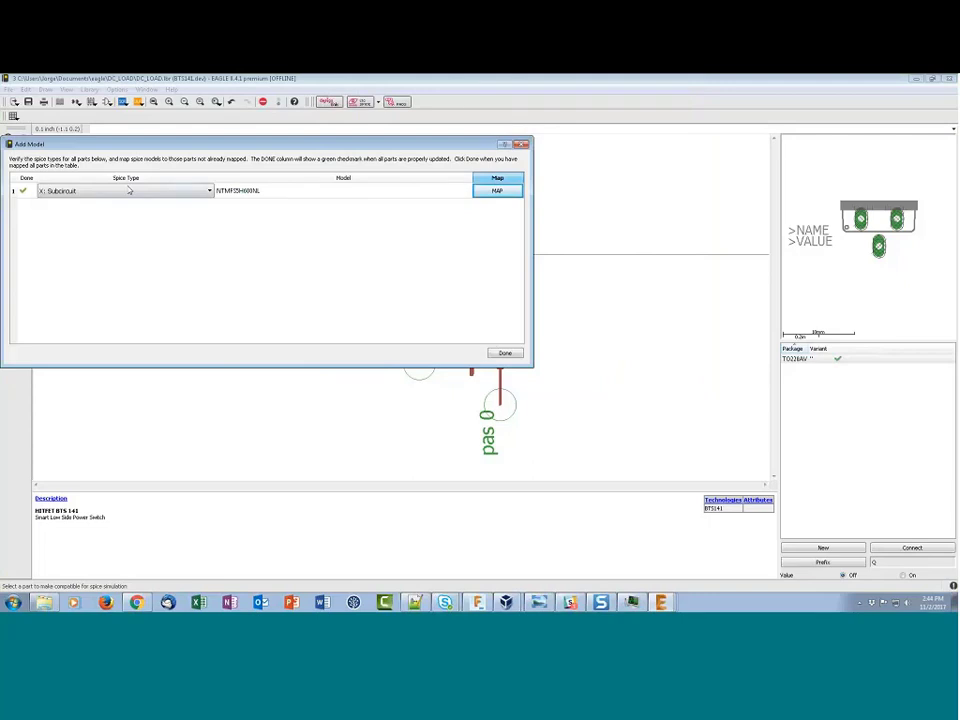
click(504, 353)
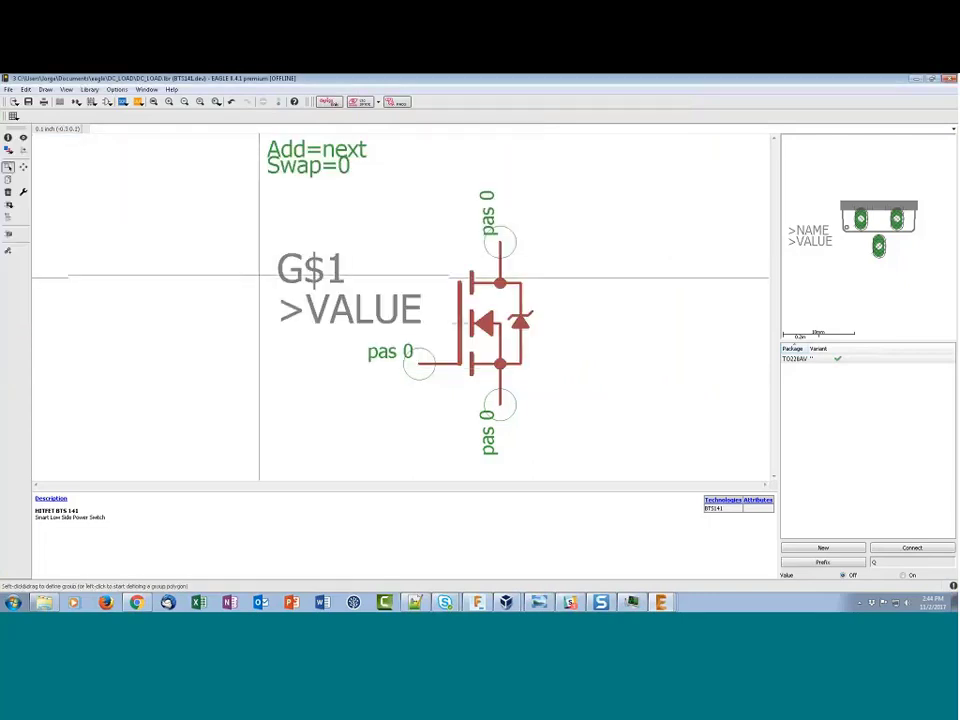